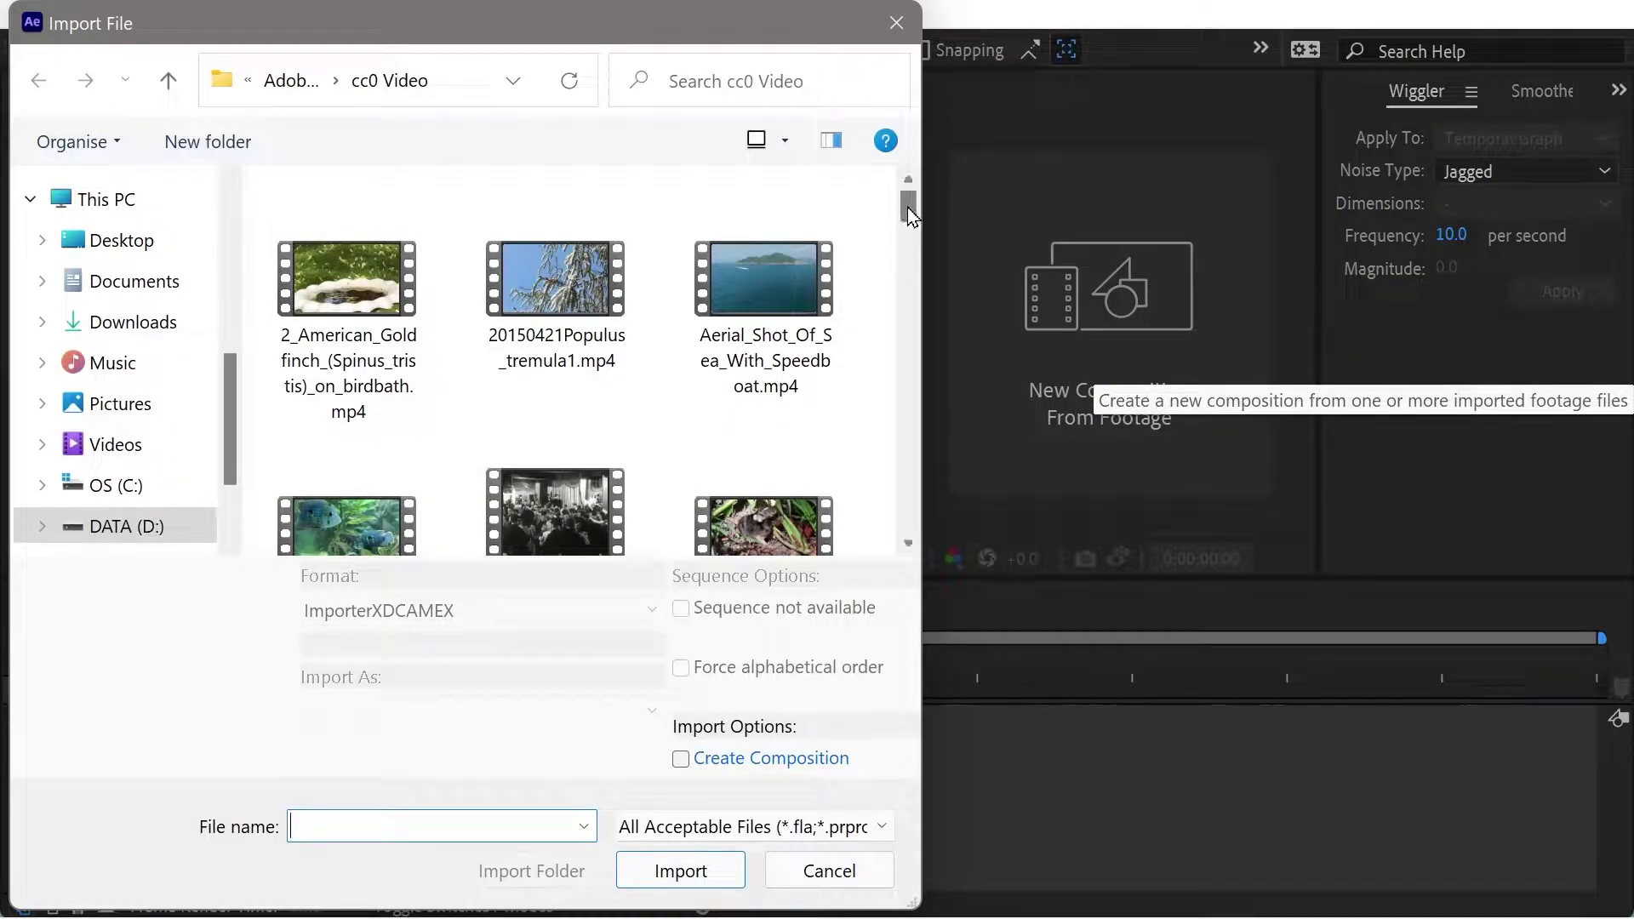
Step: Import Bumblebee_on_flowers.mp4 and build a new composition from the footage
drag(907, 207, 913, 257)
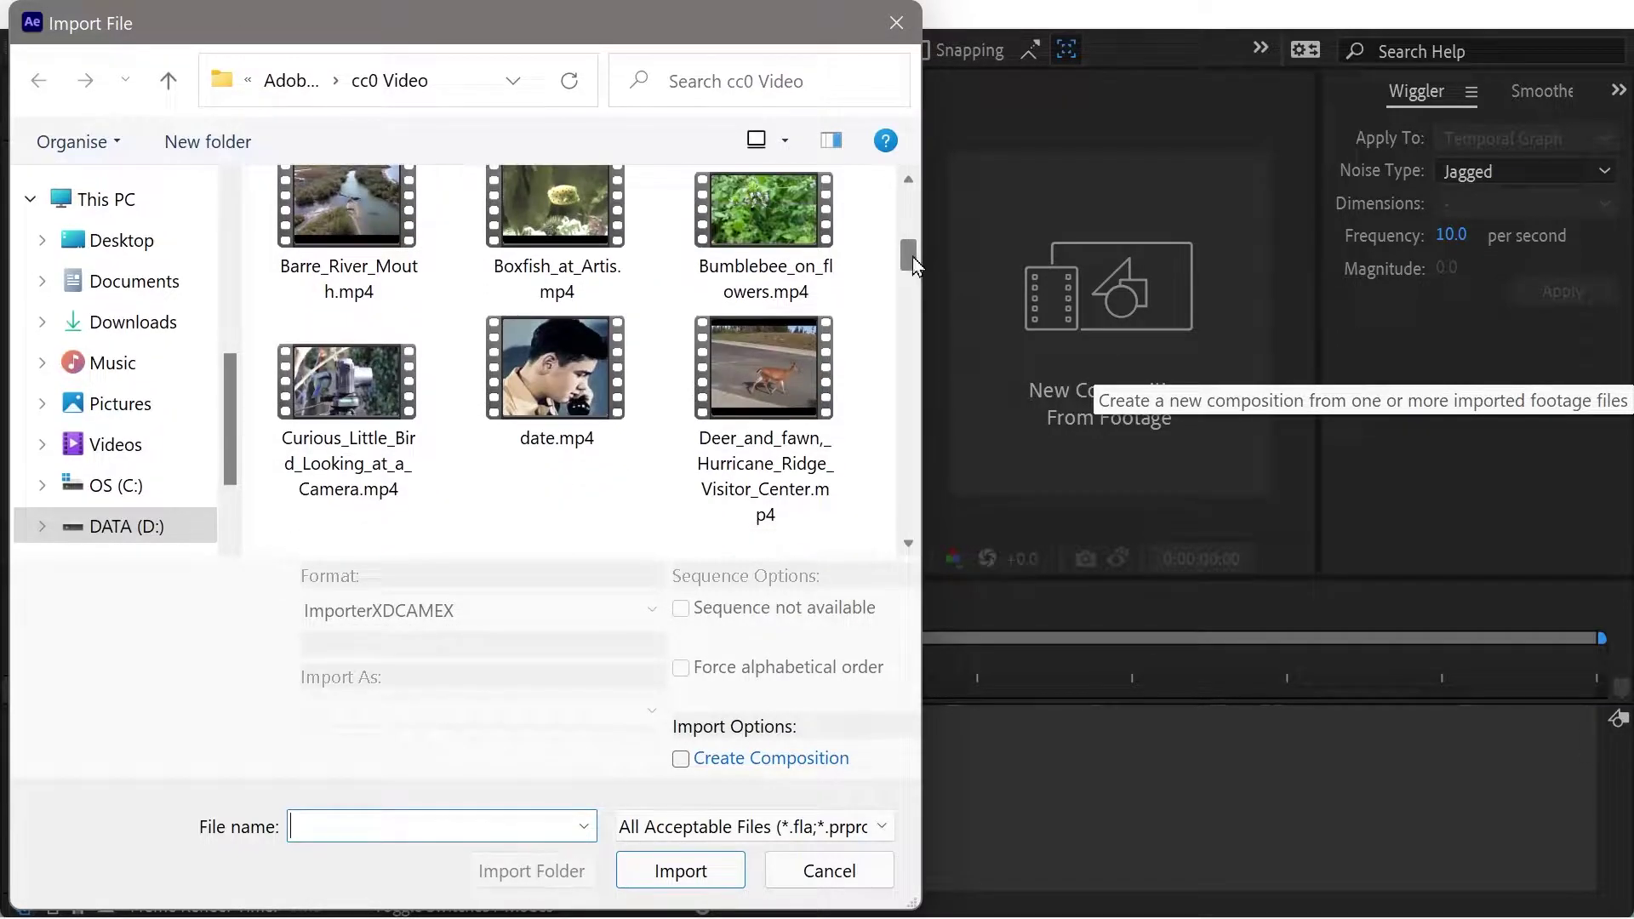
double_click(738, 218)
click(936, 355)
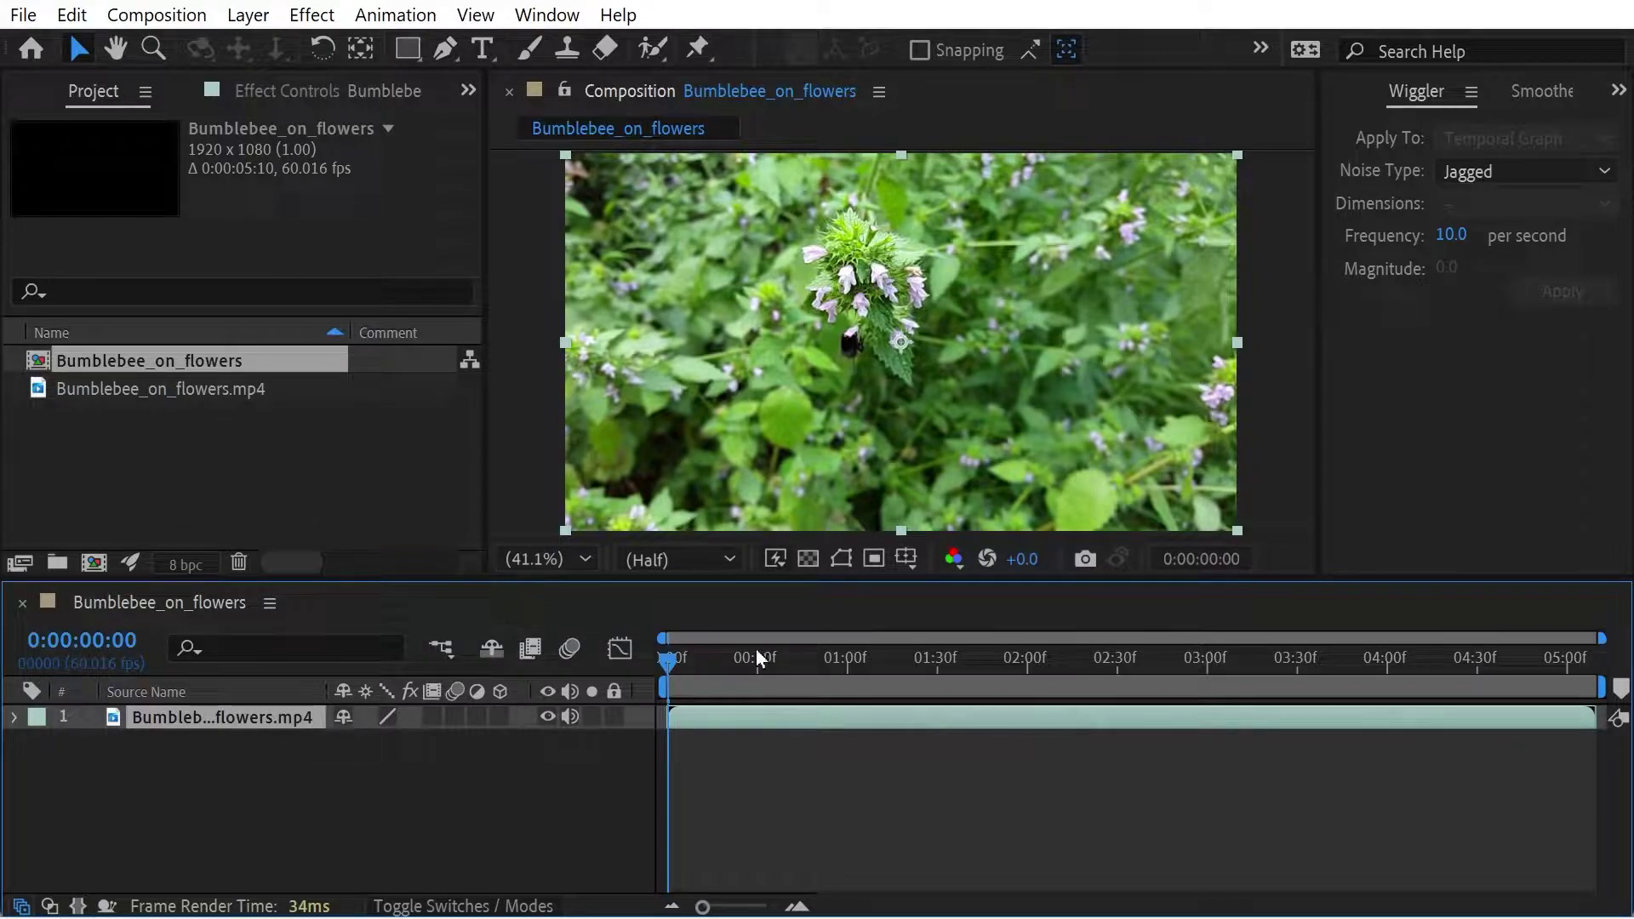
drag(760, 659, 1019, 678)
key(space)
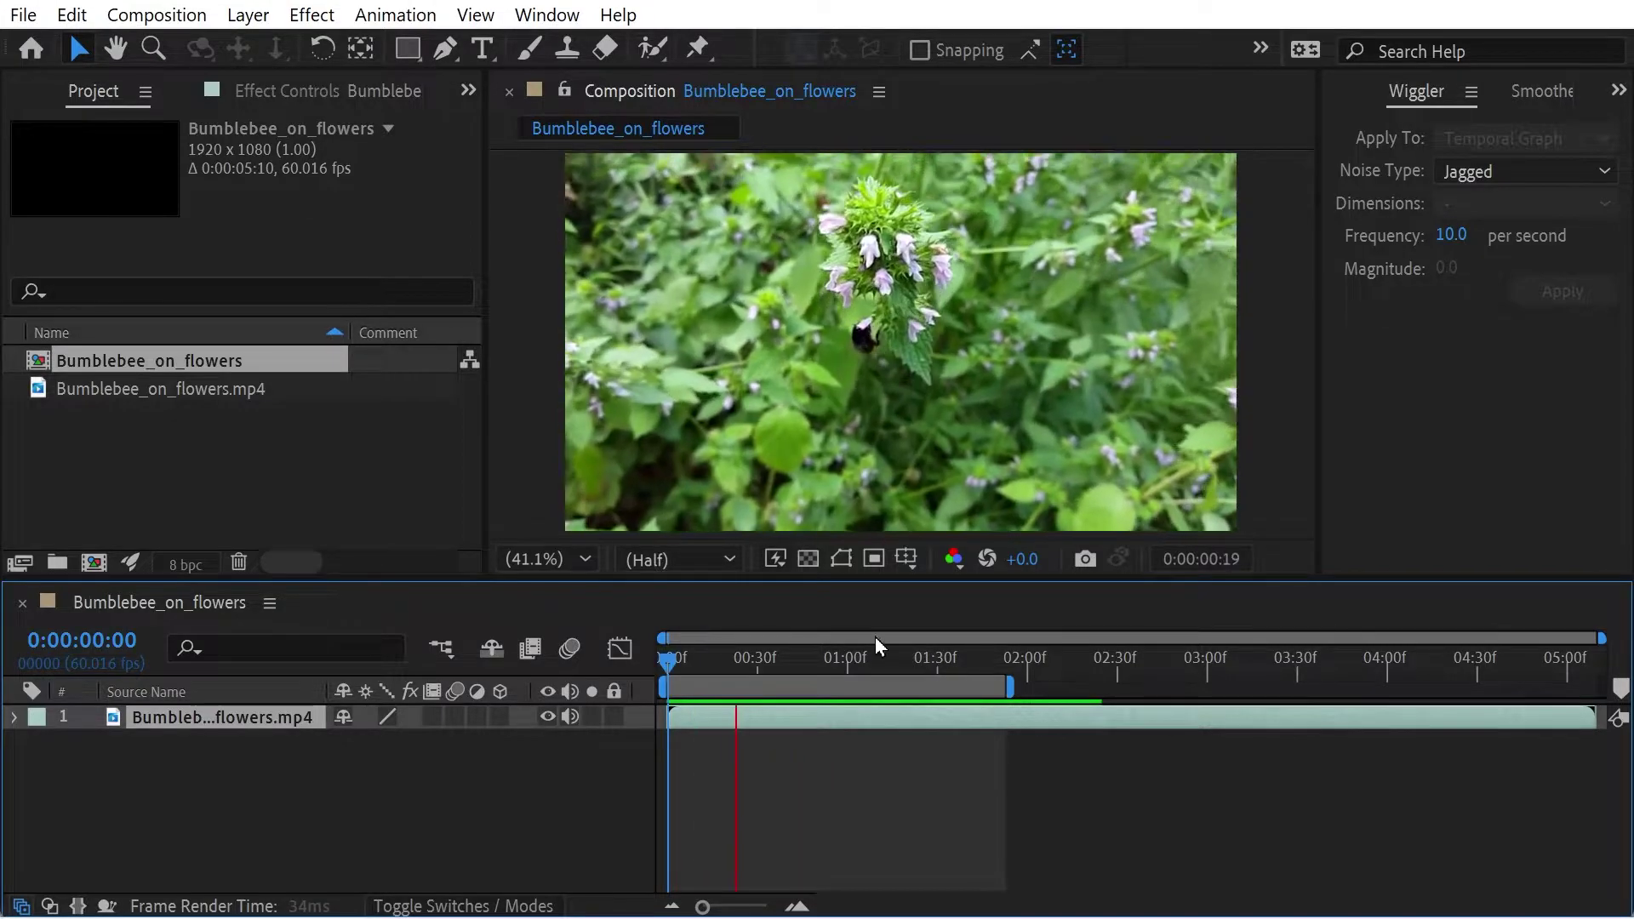
key(space)
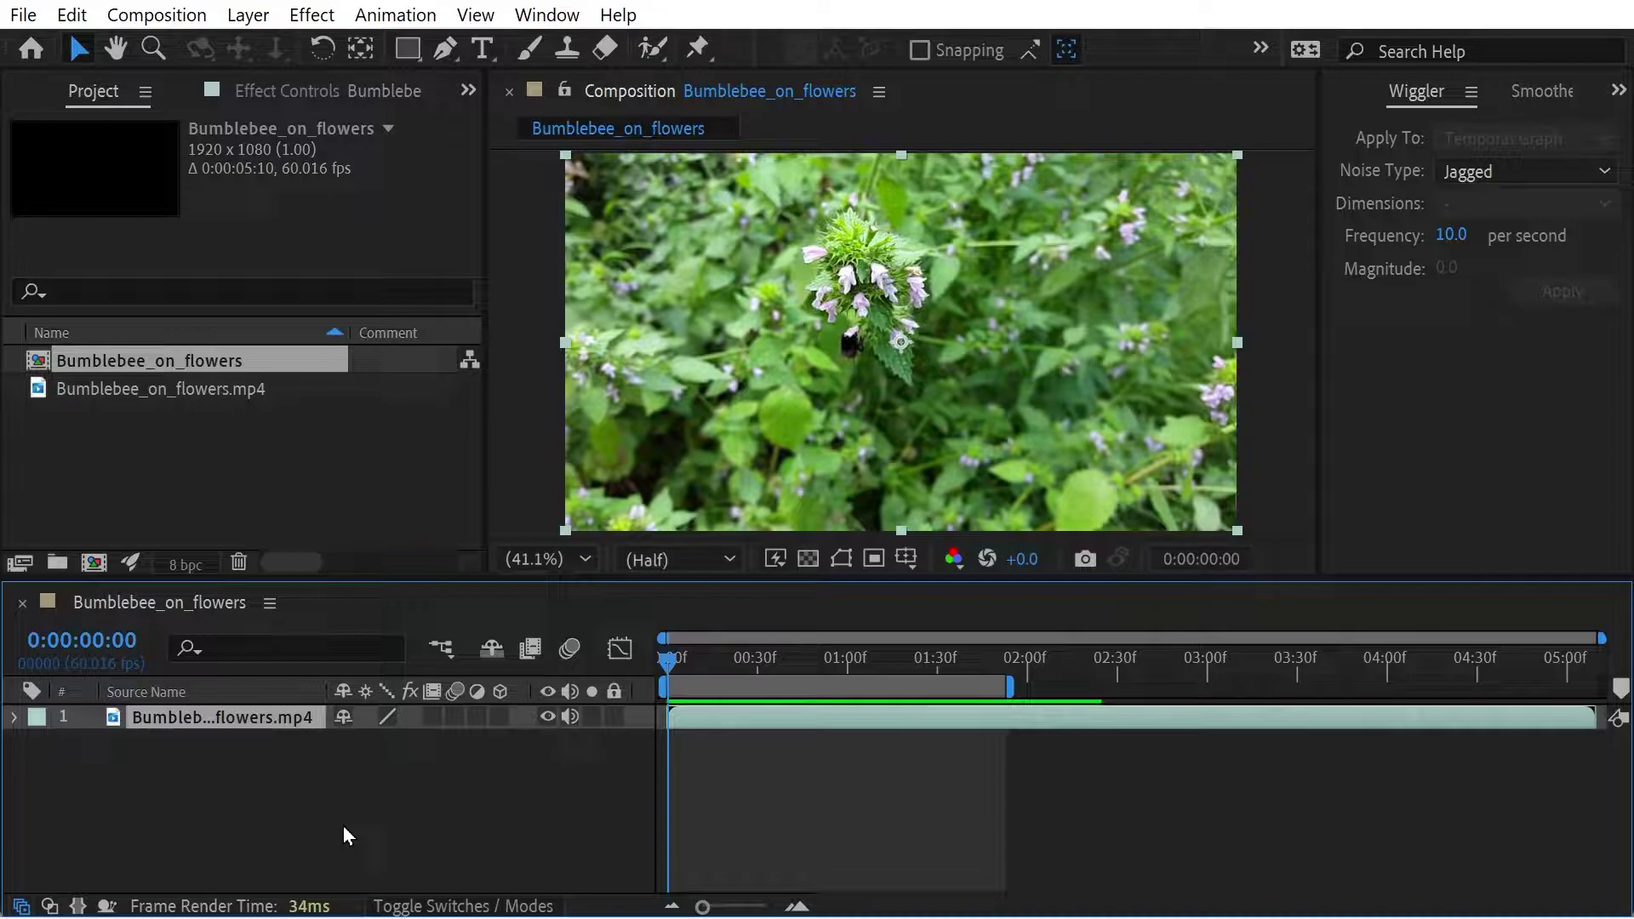
Step: Key the layer's Scale at the first frame and again at 0:00:01:51
key(s)
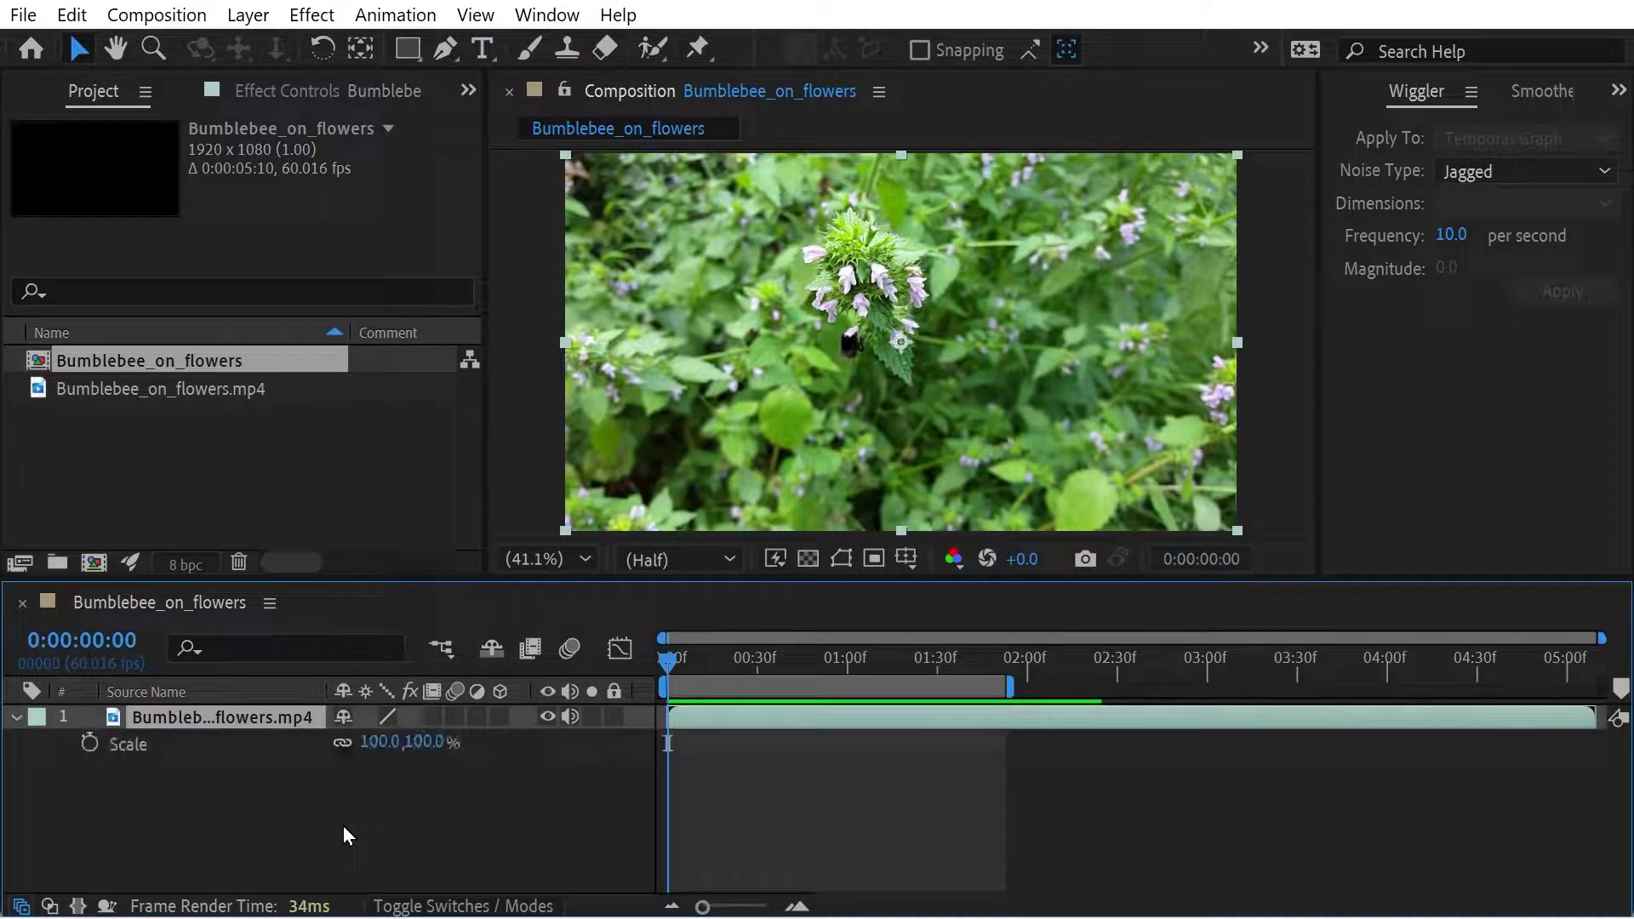
key(alt+shift+s)
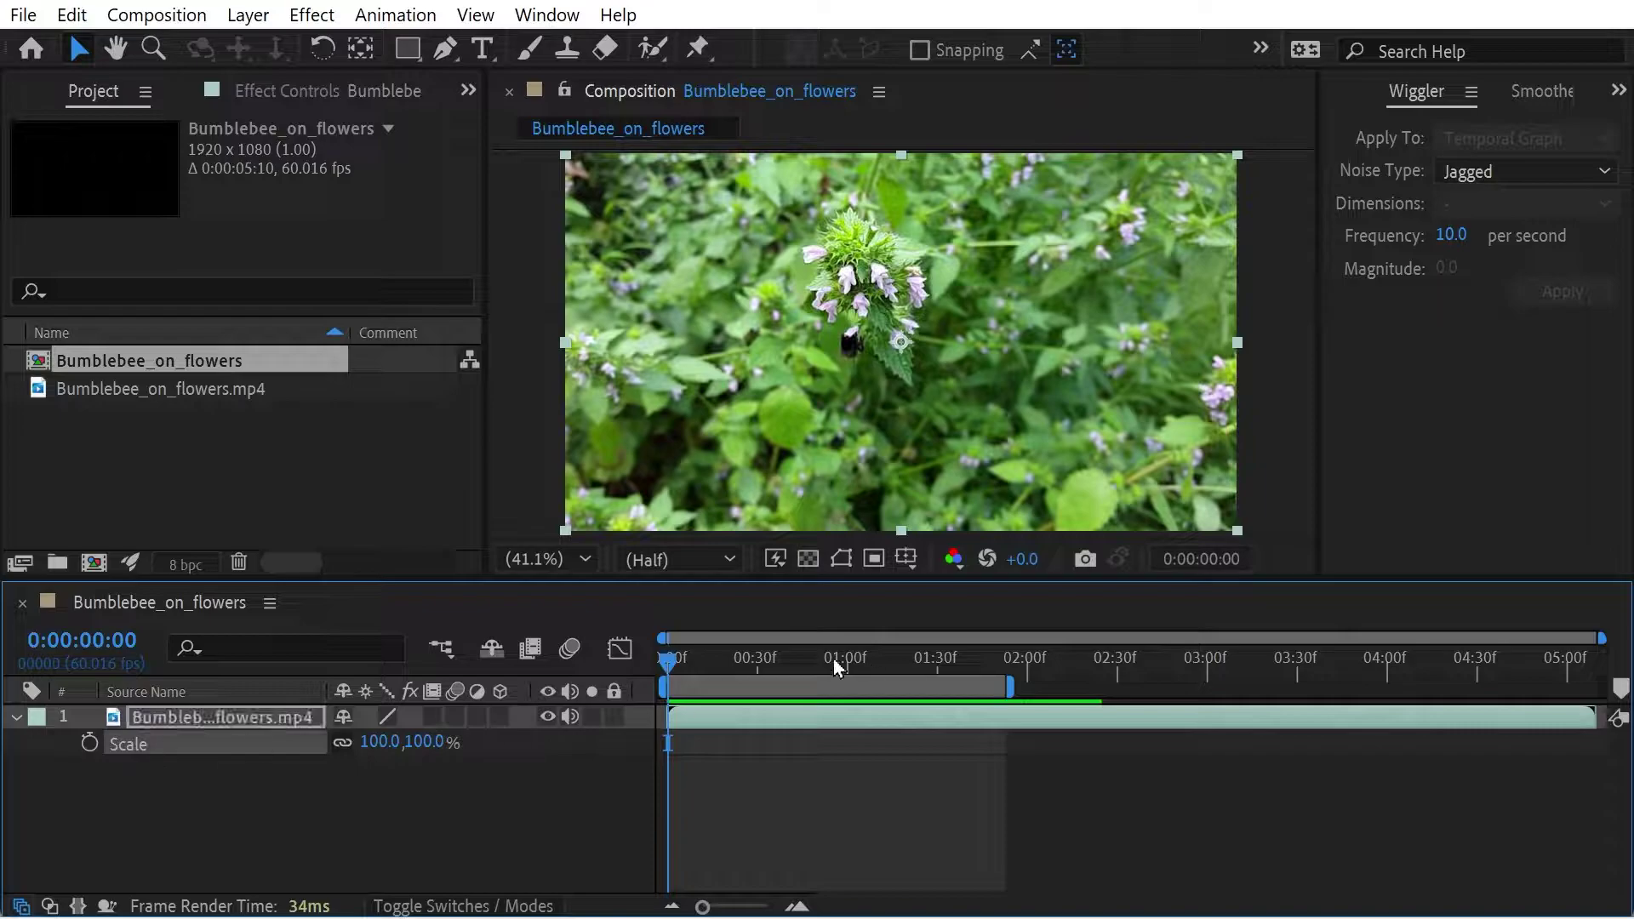
click(1002, 657)
key(alt+shift+s)
Step: Wiggle the Scale keyframes with frequency 15 and magnitude 4
click(1455, 236)
text(15)
click(1443, 267)
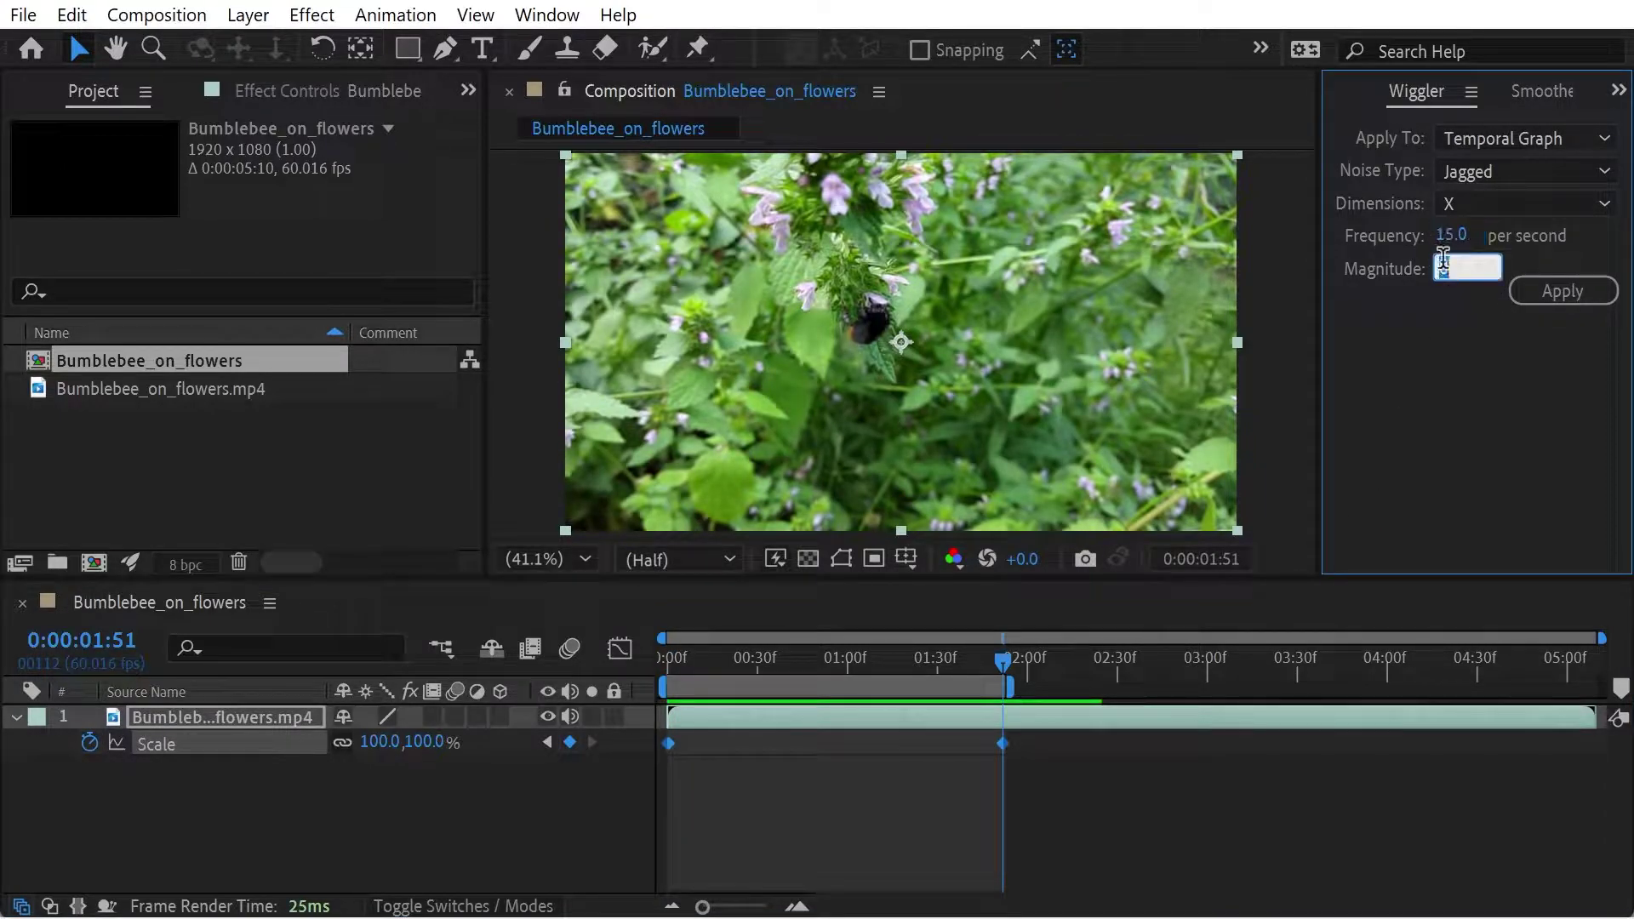
text(4)
click(1558, 298)
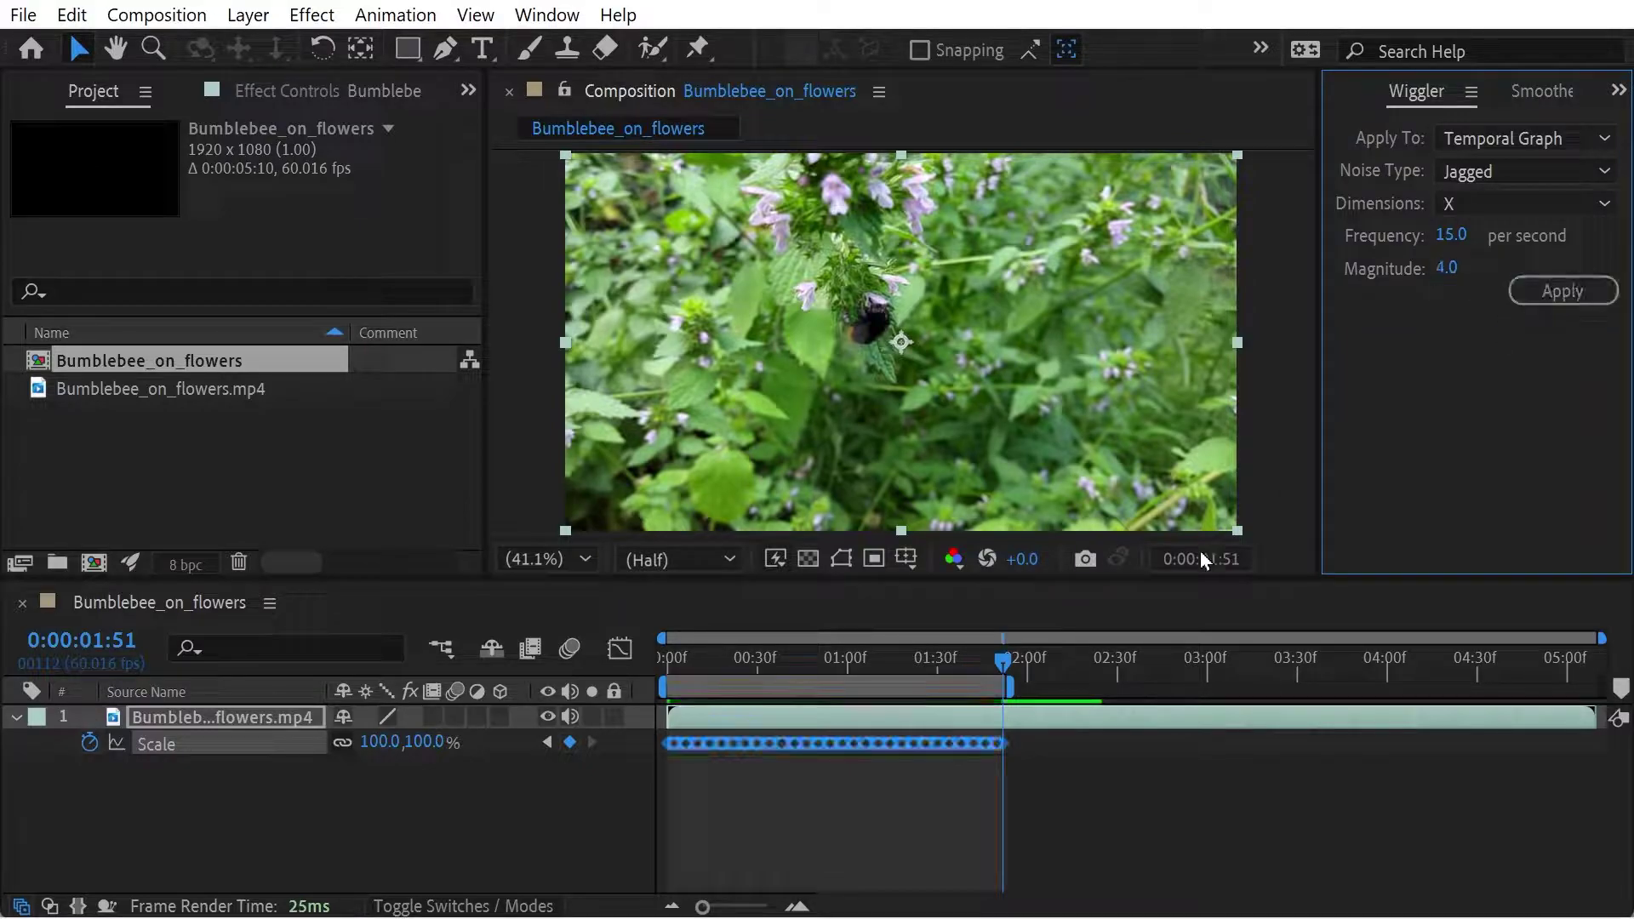
Step: Preview the wiggle from the start, then undo it
drag(935, 655, 669, 655)
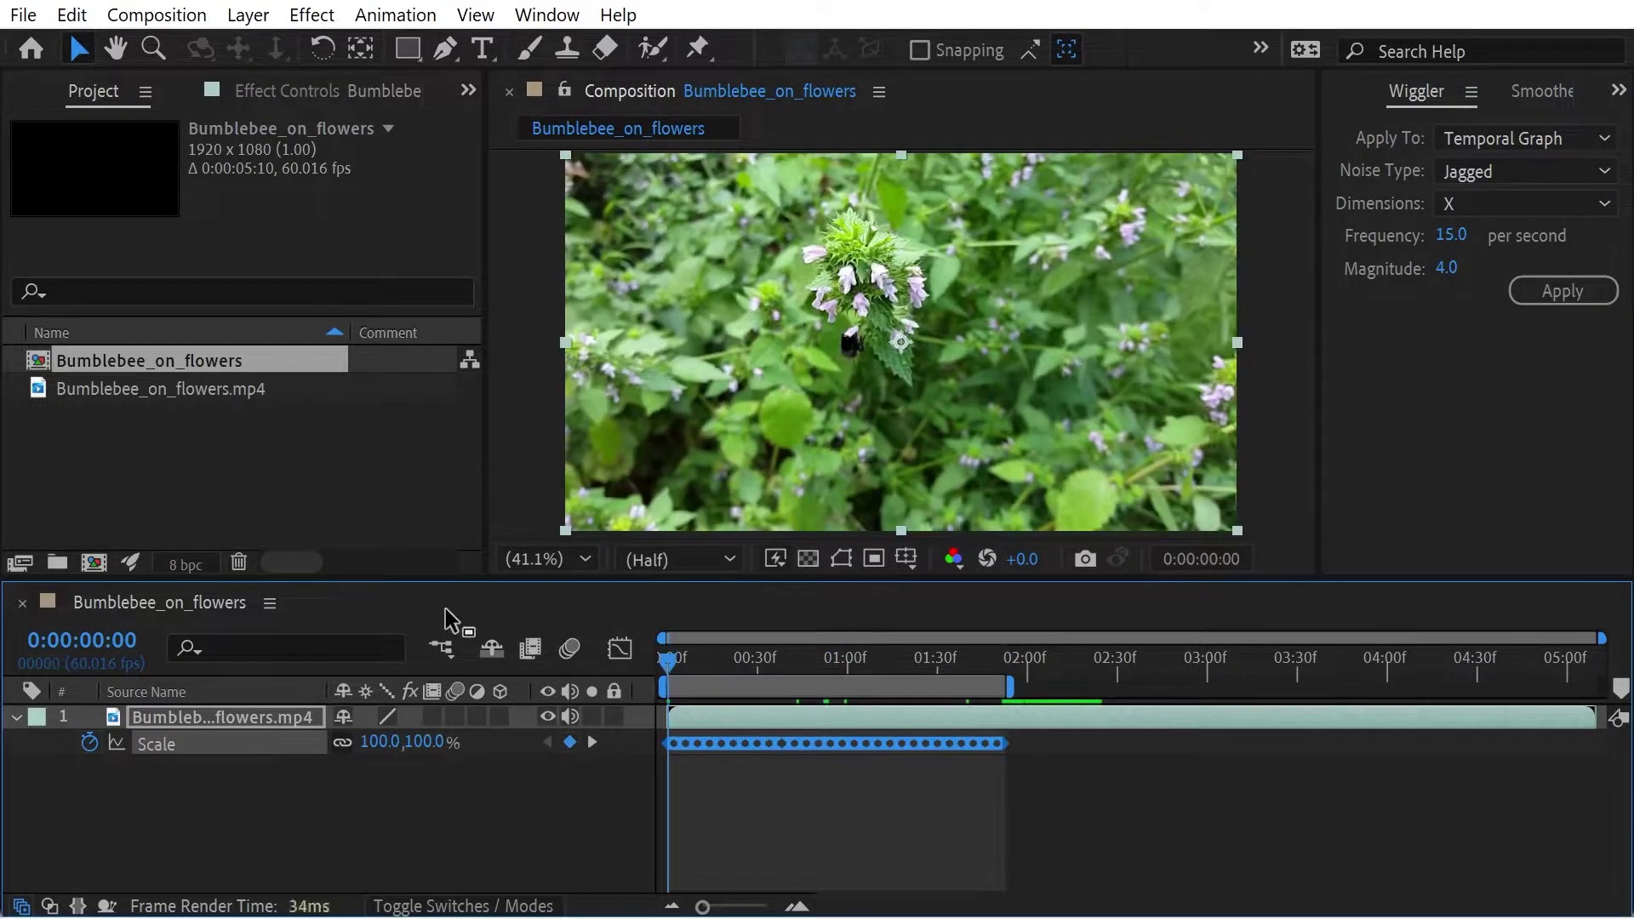
key(space)
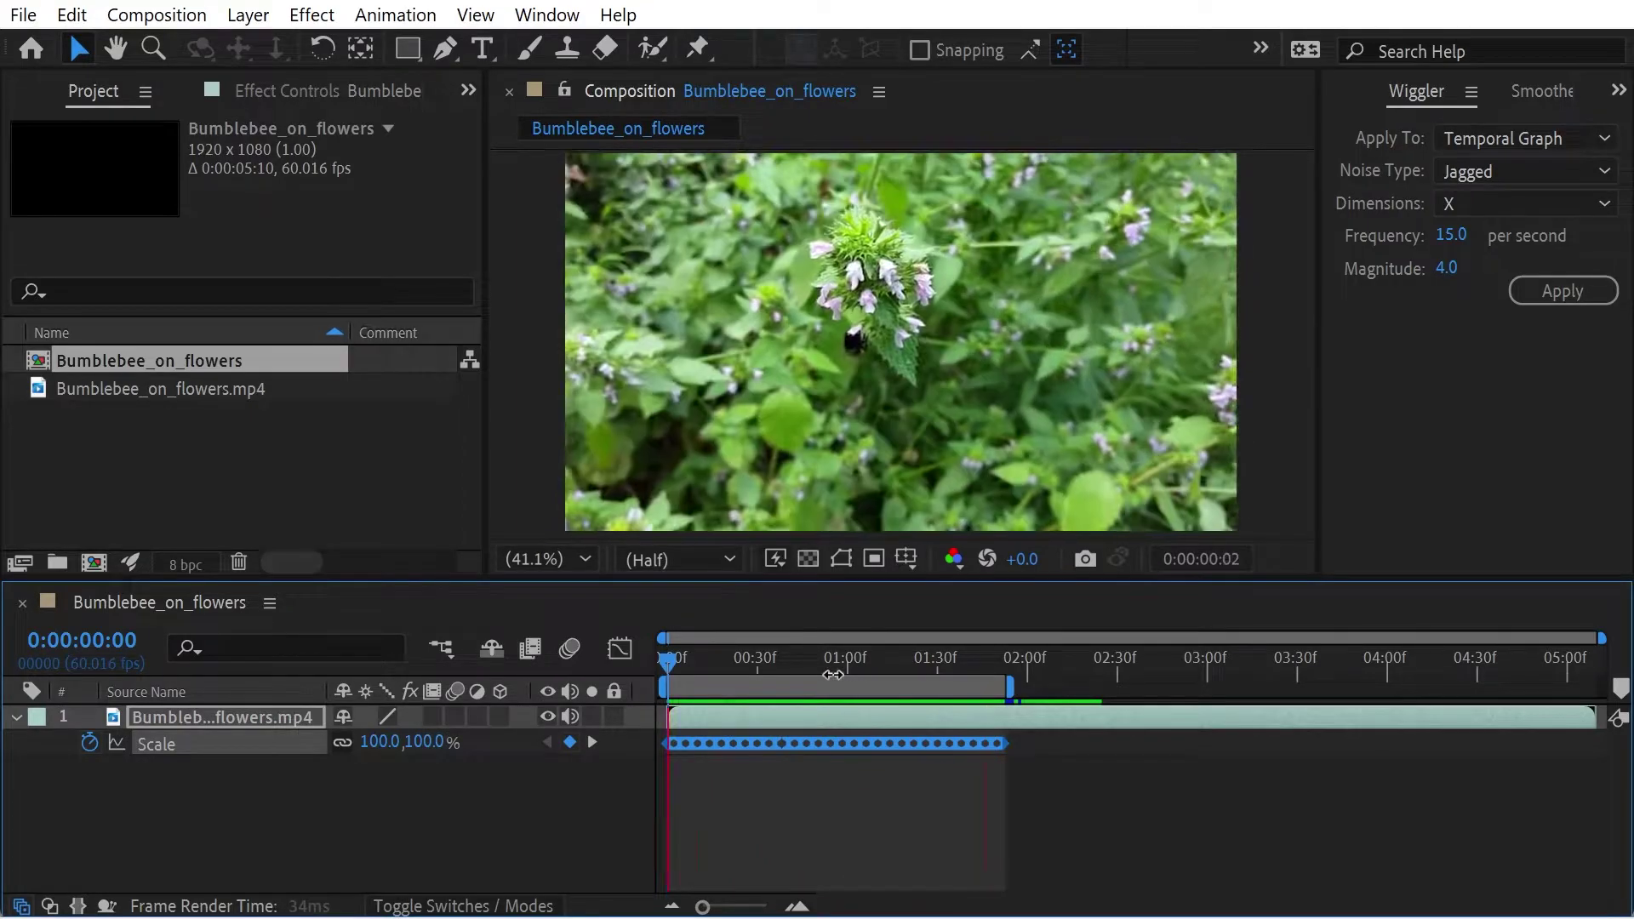
click(803, 657)
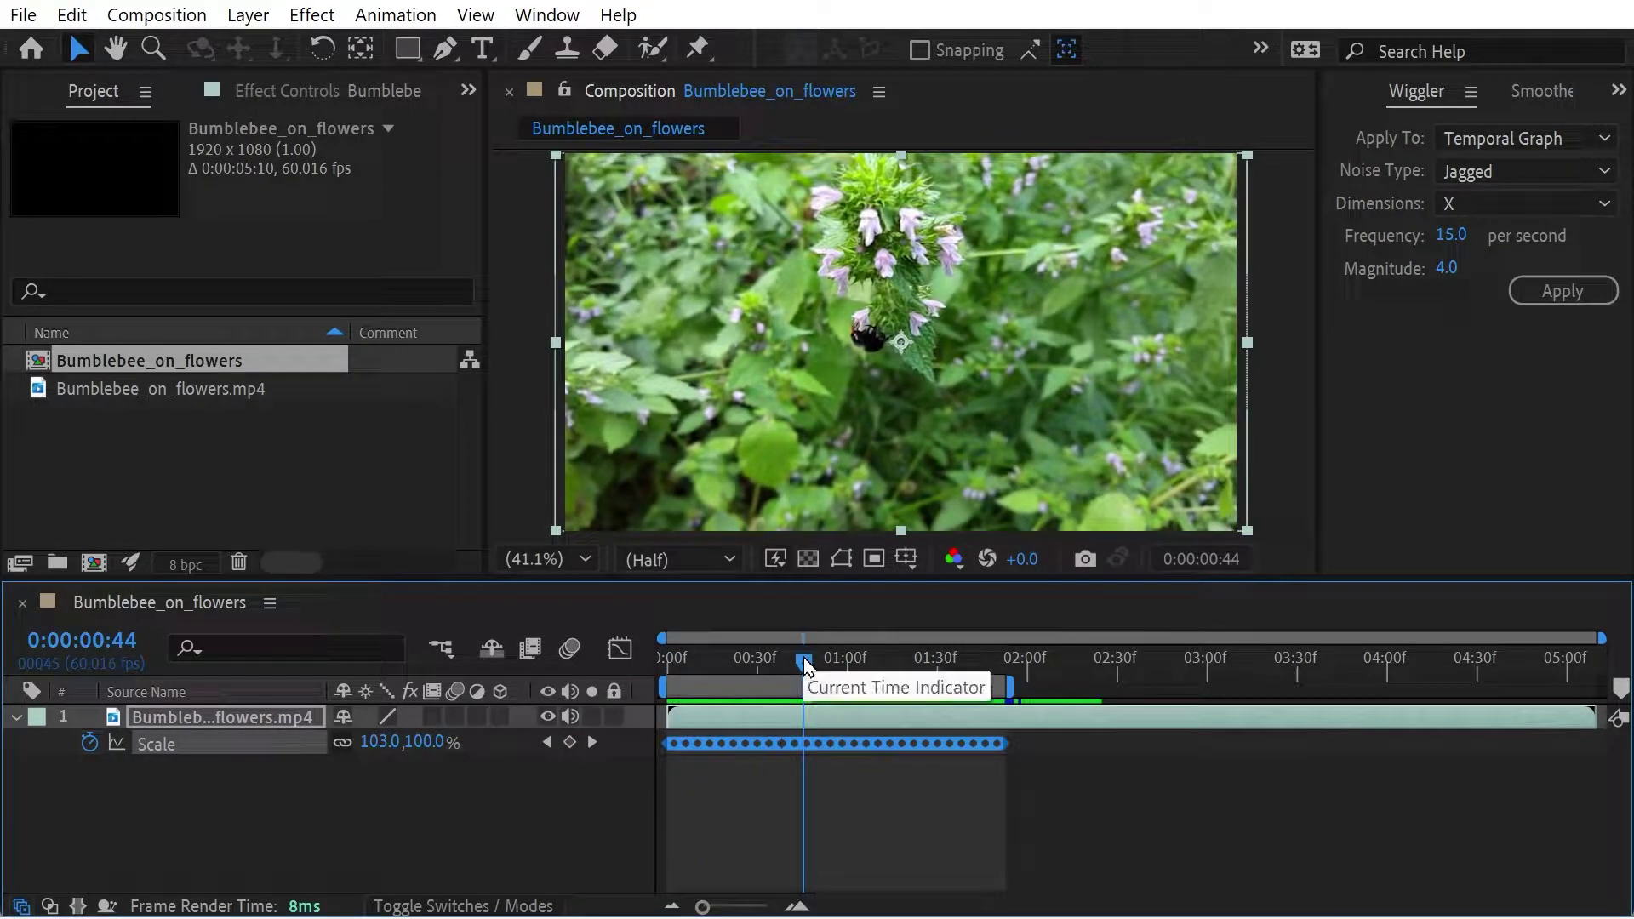
key(ctrl+z)
Step: Apply the Scale wiggle to the Y dimension only
click(1479, 204)
click(1478, 263)
click(1561, 291)
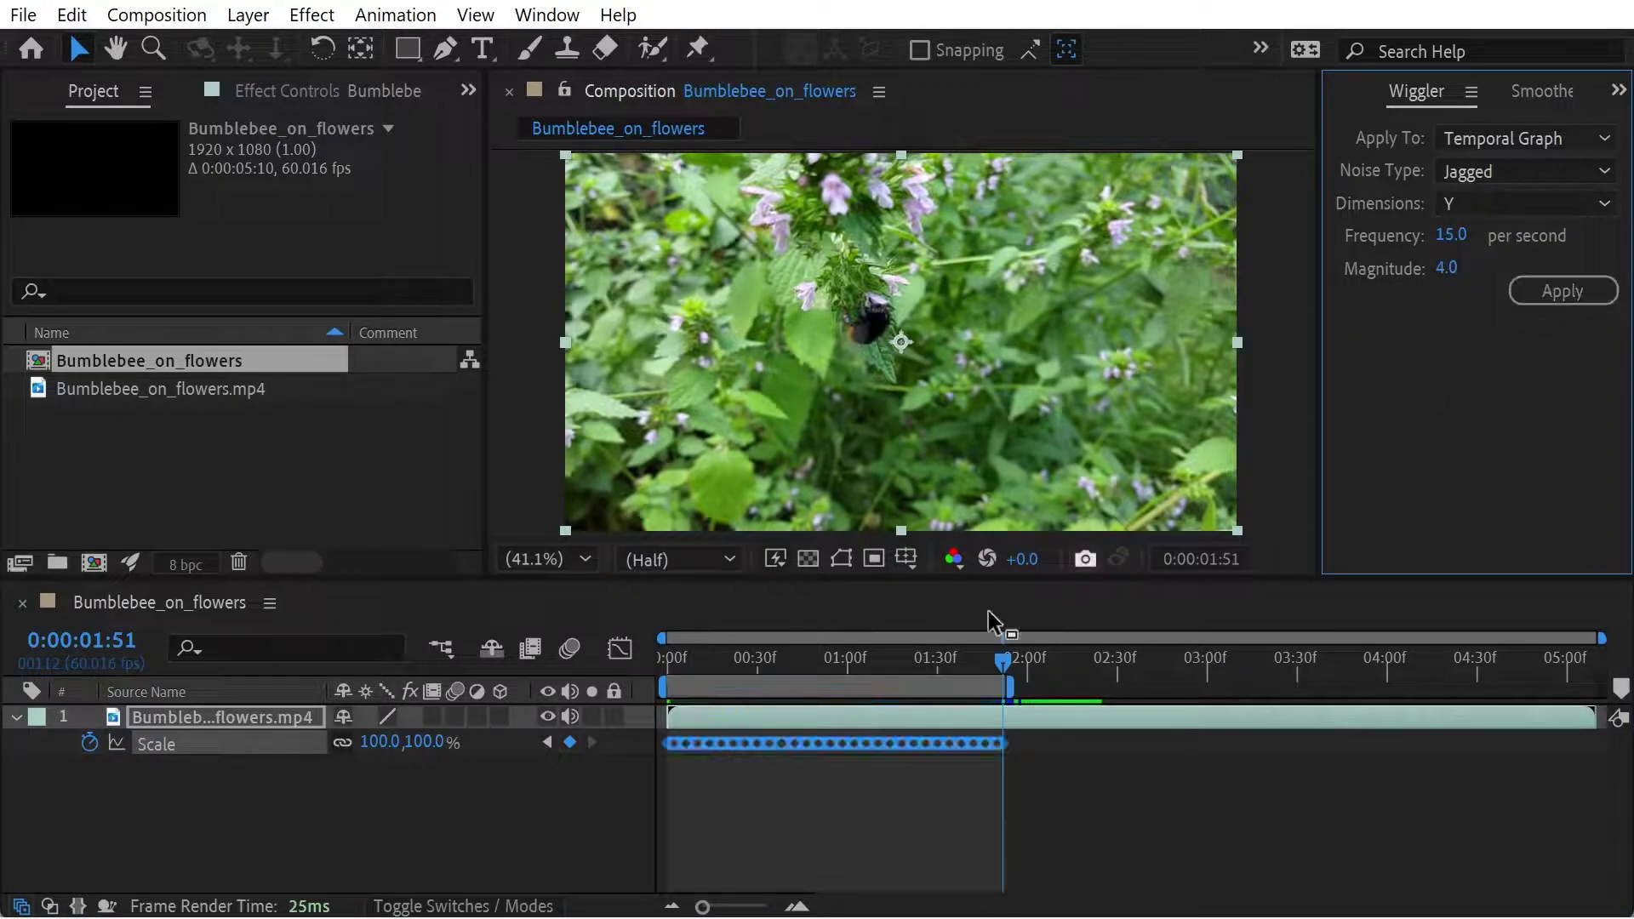
Step: Preview the Y-only wiggle from the start, then undo it
key(Home)
key(space)
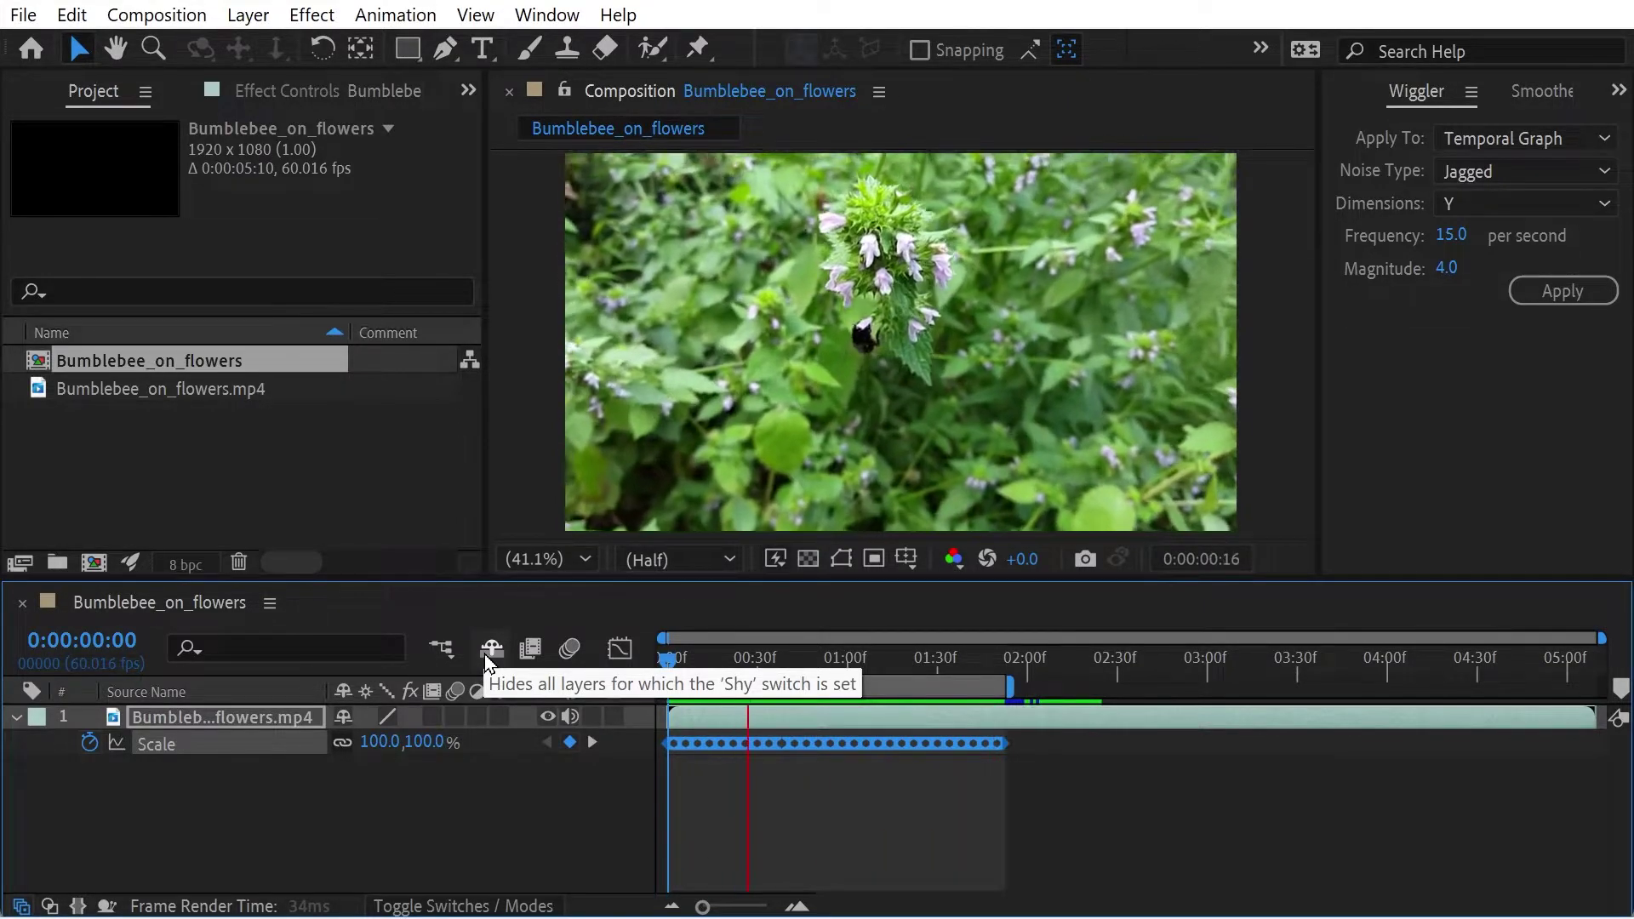
key(space)
key(ctrl+z)
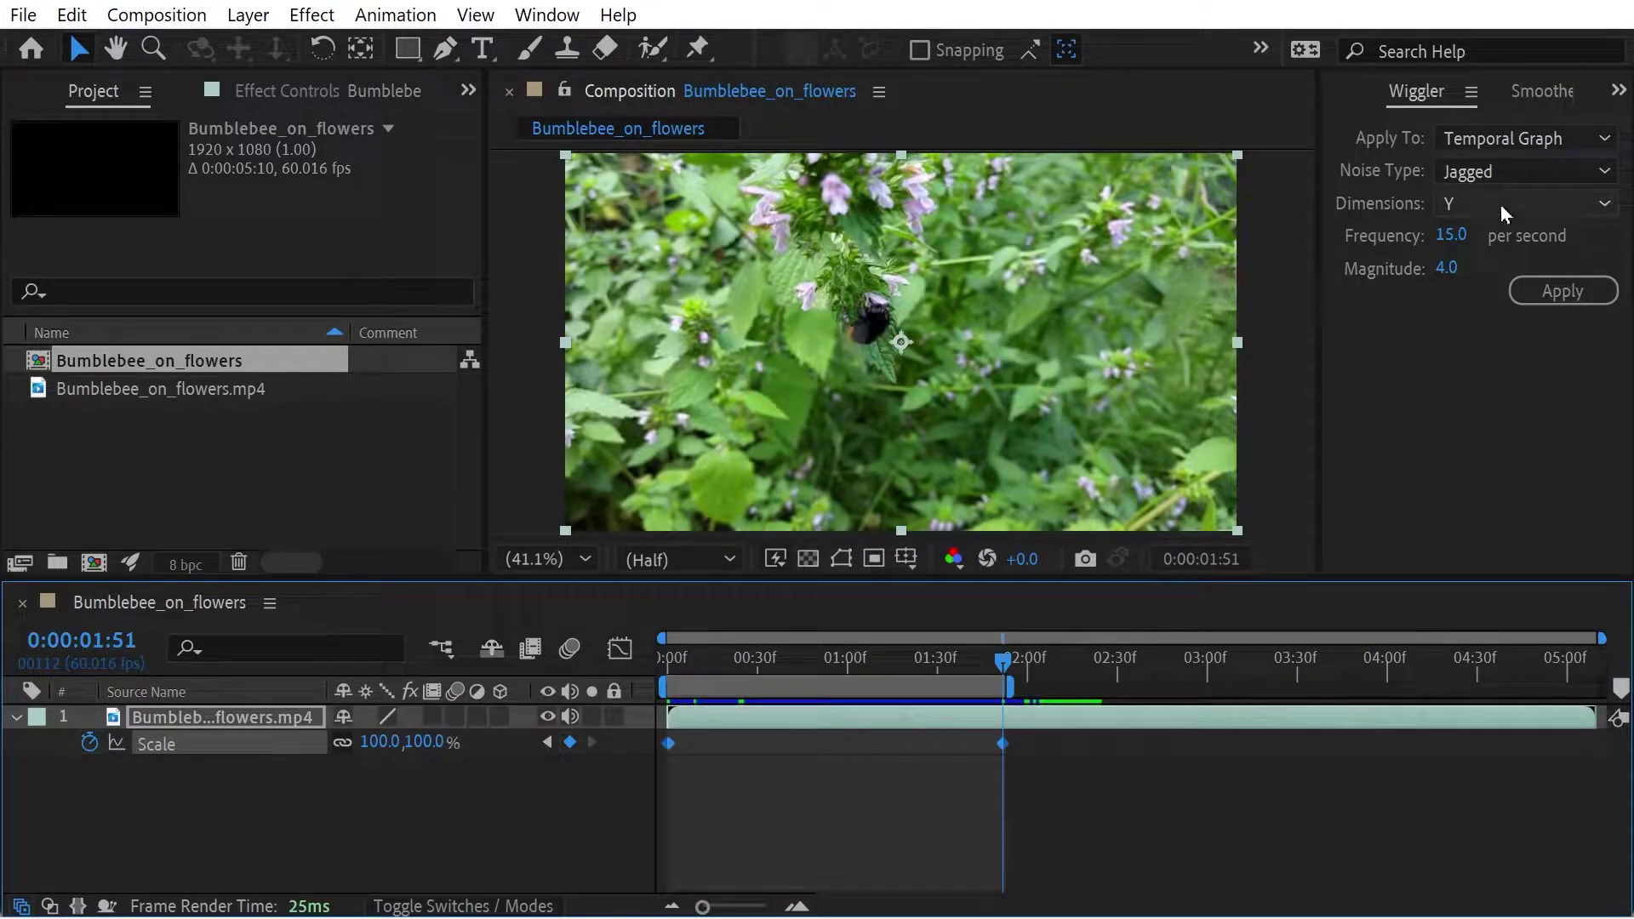
Step: Wiggle Scale with dimensions set to All the same and Jagged noise
click(1500, 204)
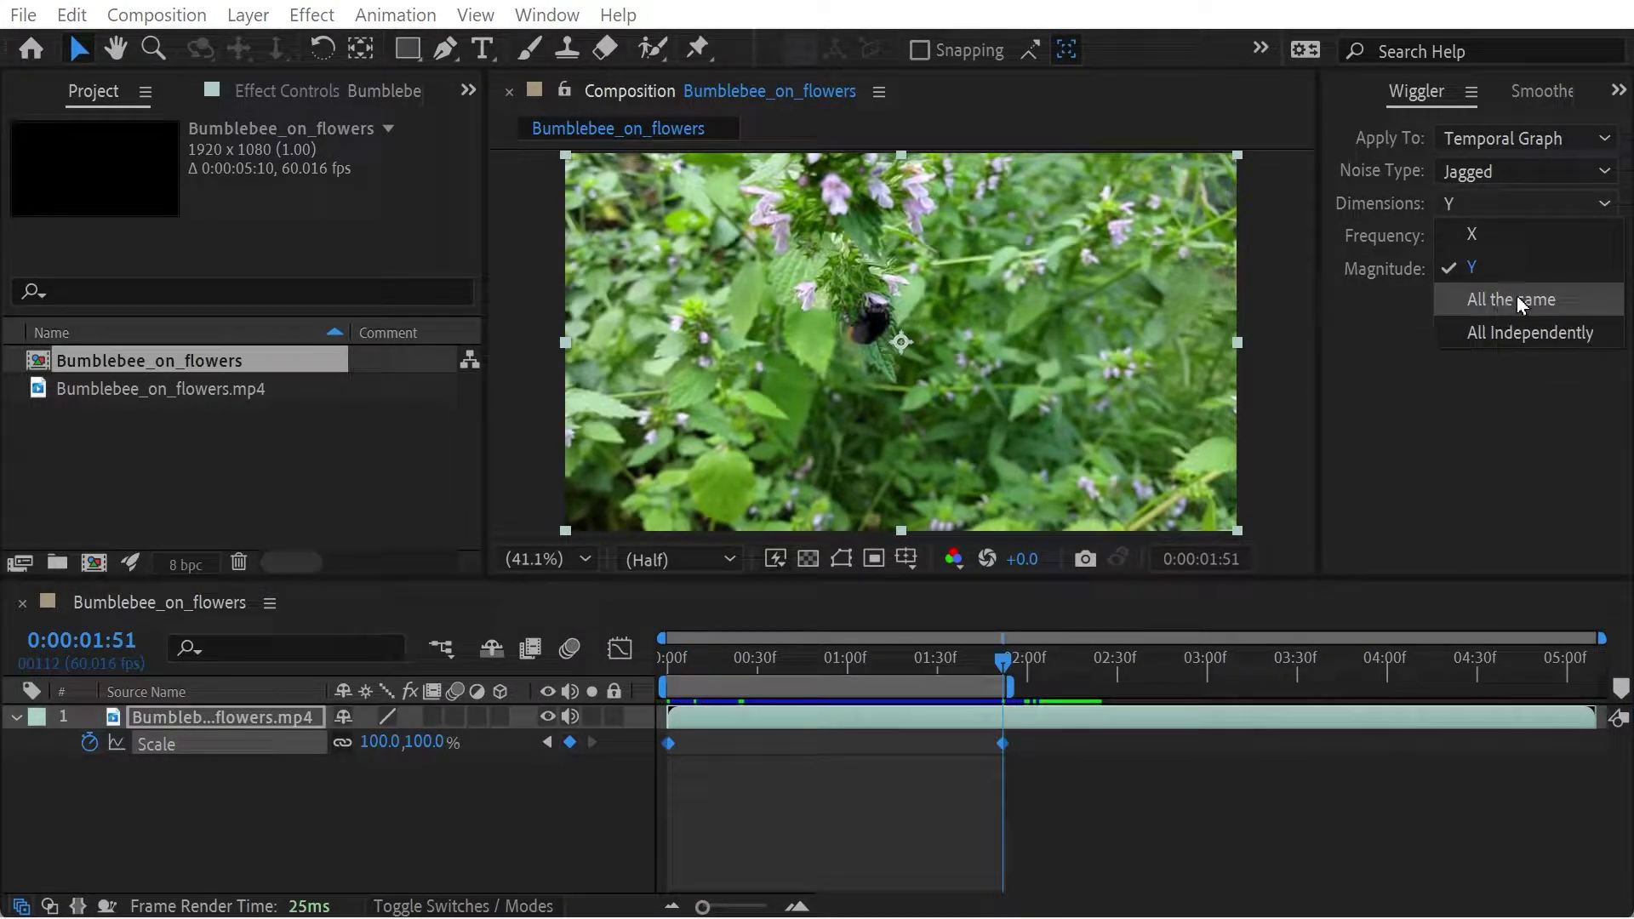
click(1517, 298)
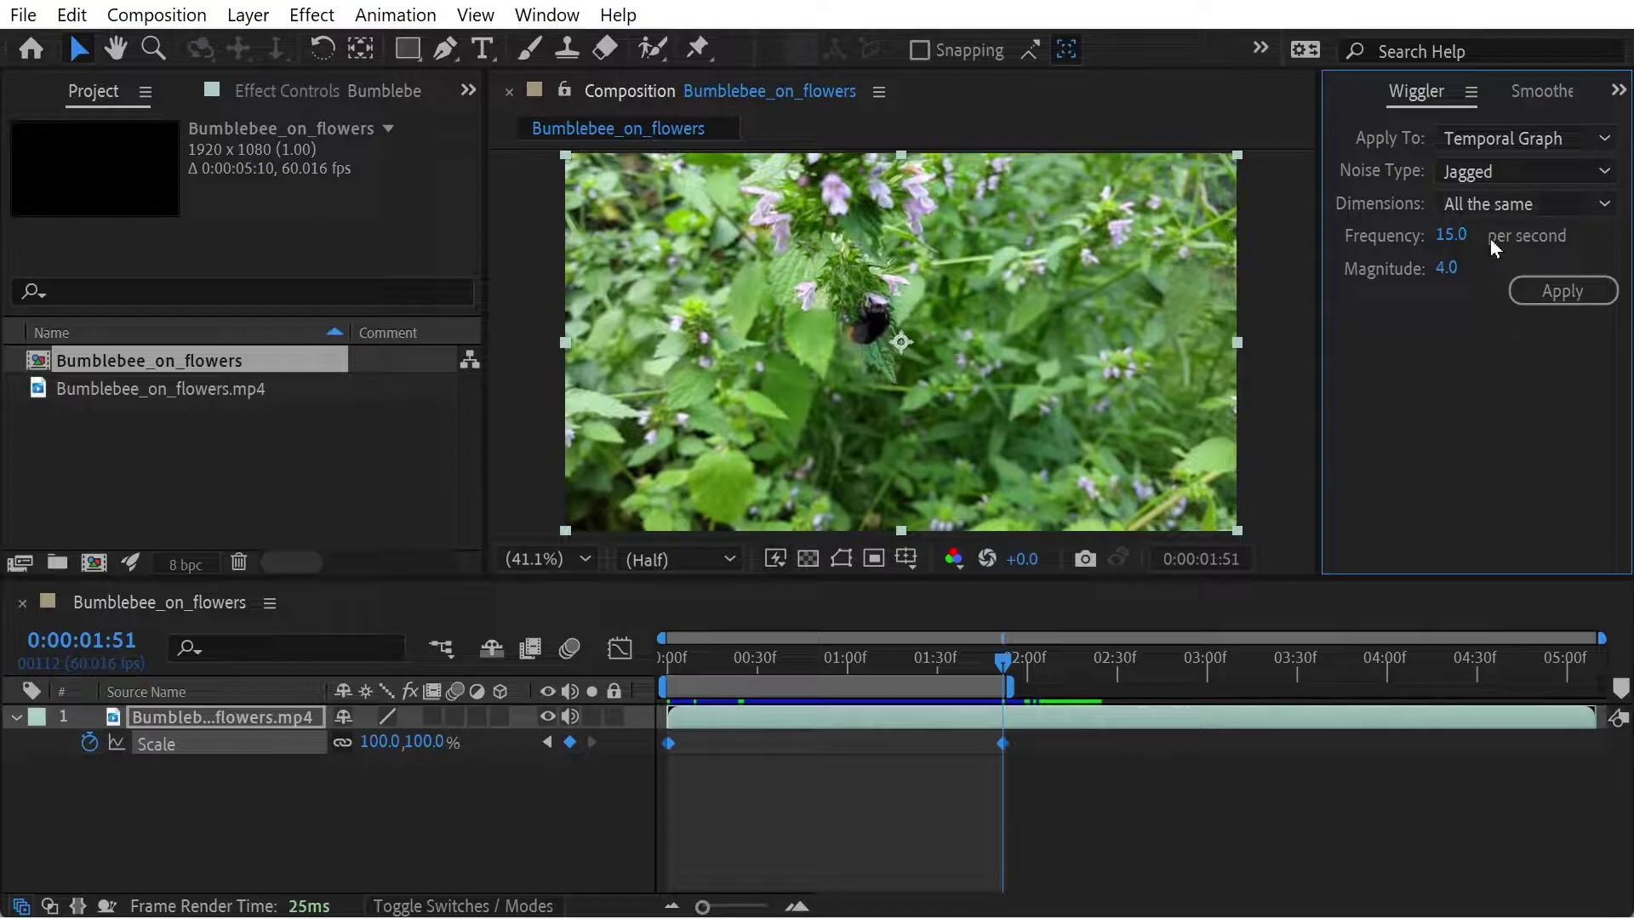
click(1481, 171)
click(1481, 170)
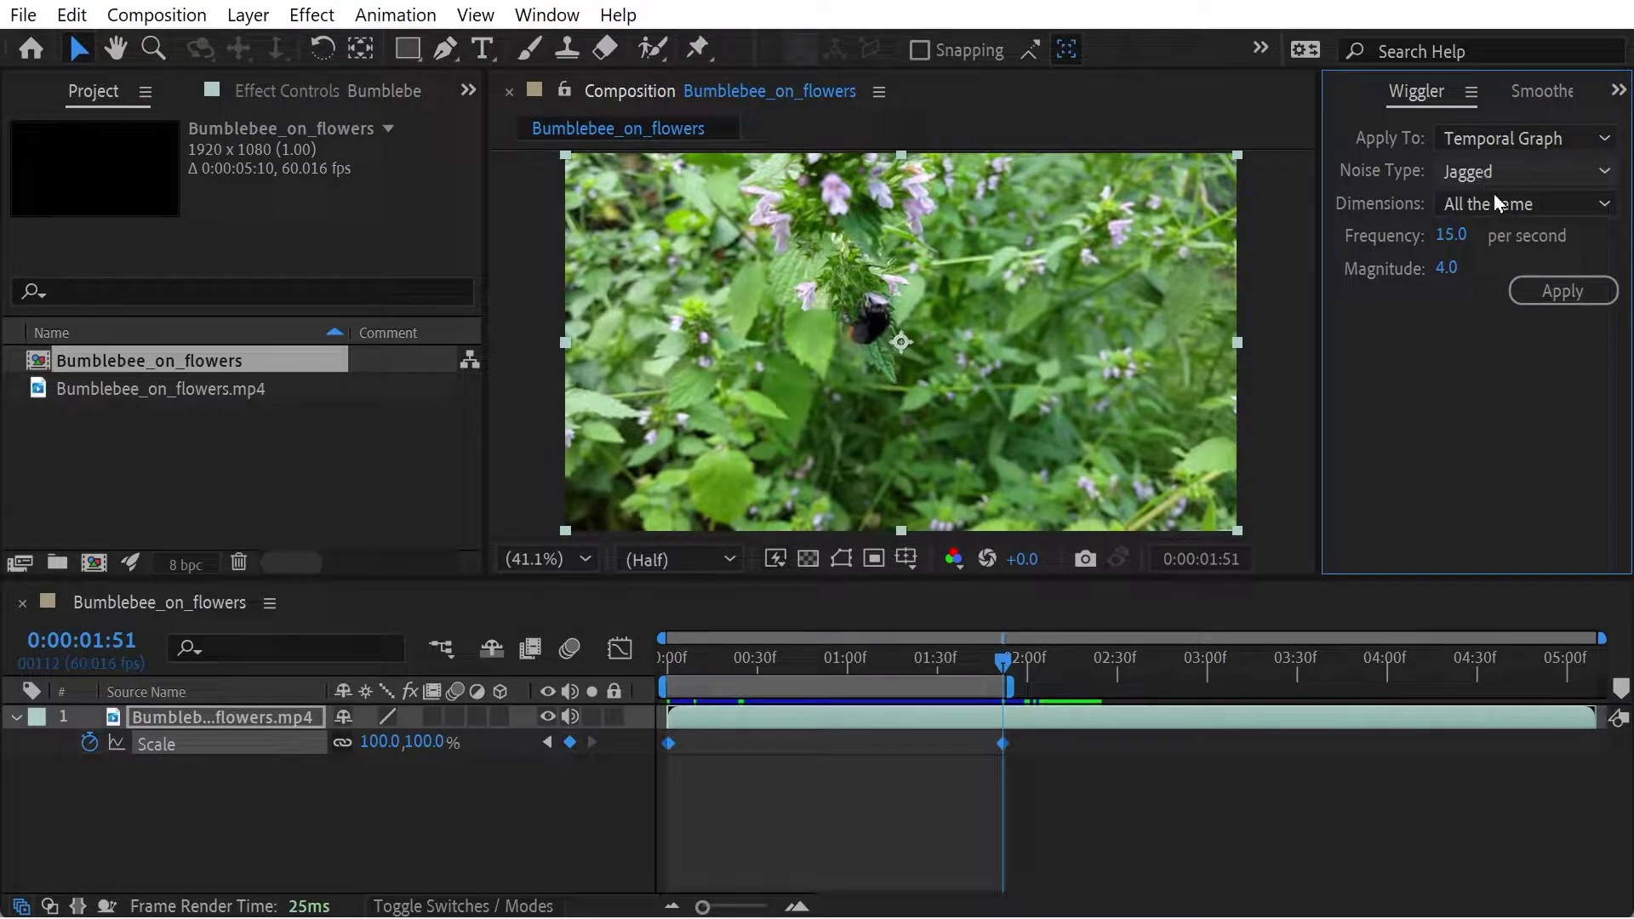
click(1531, 300)
Step: Preview the uniform wiggle, undo and reapply it, then preview again
click(467, 646)
key(Home)
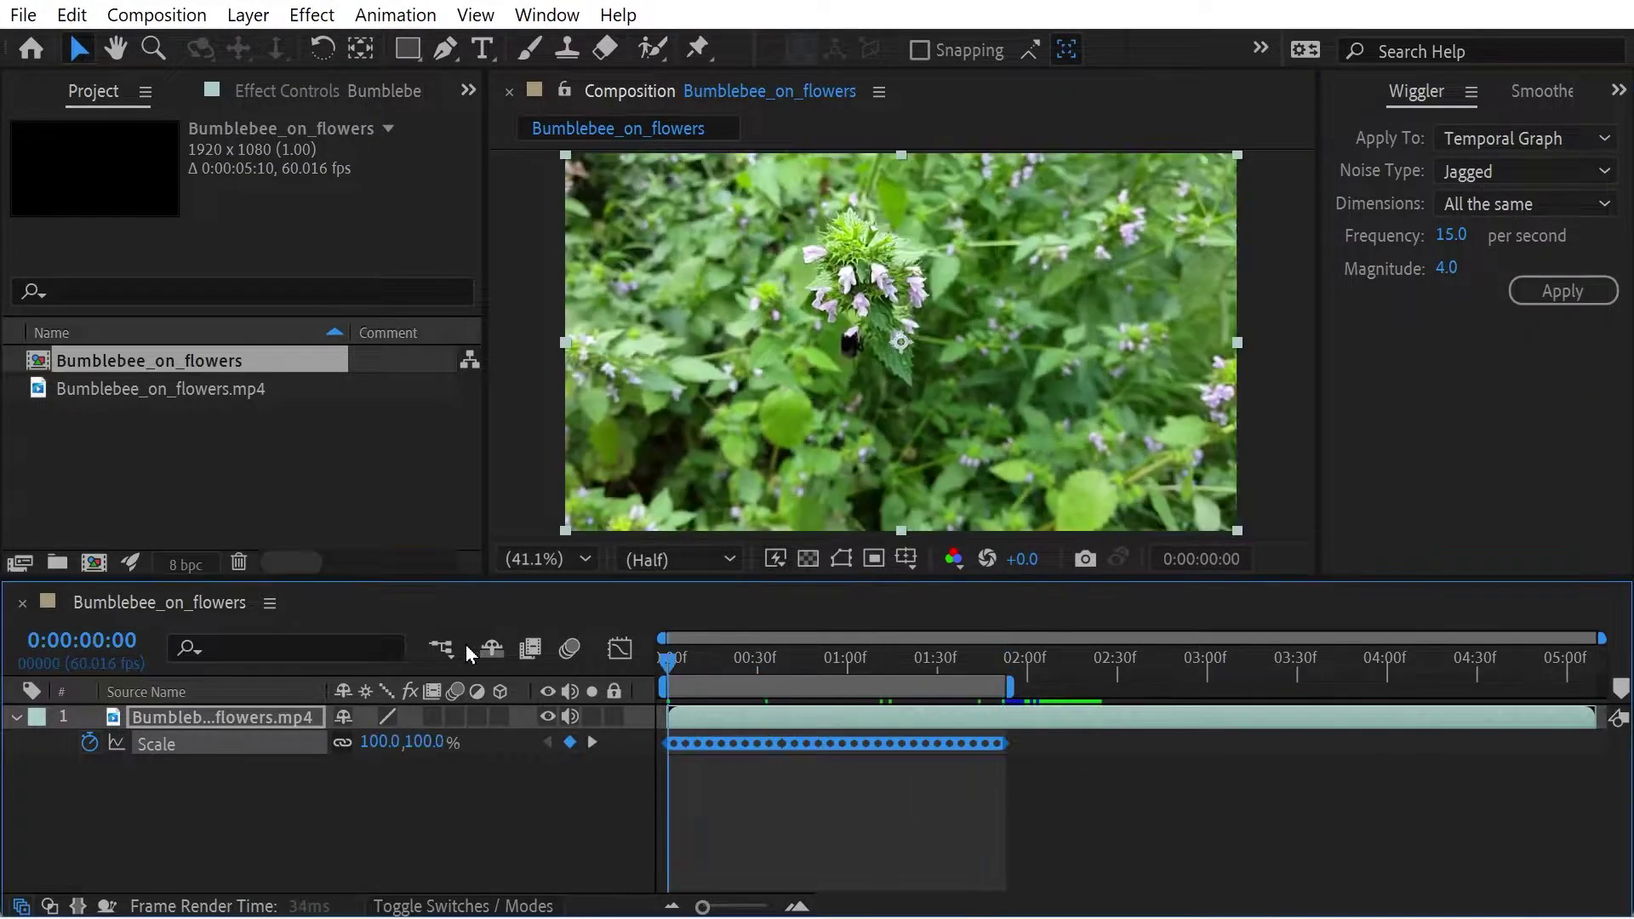
key(space)
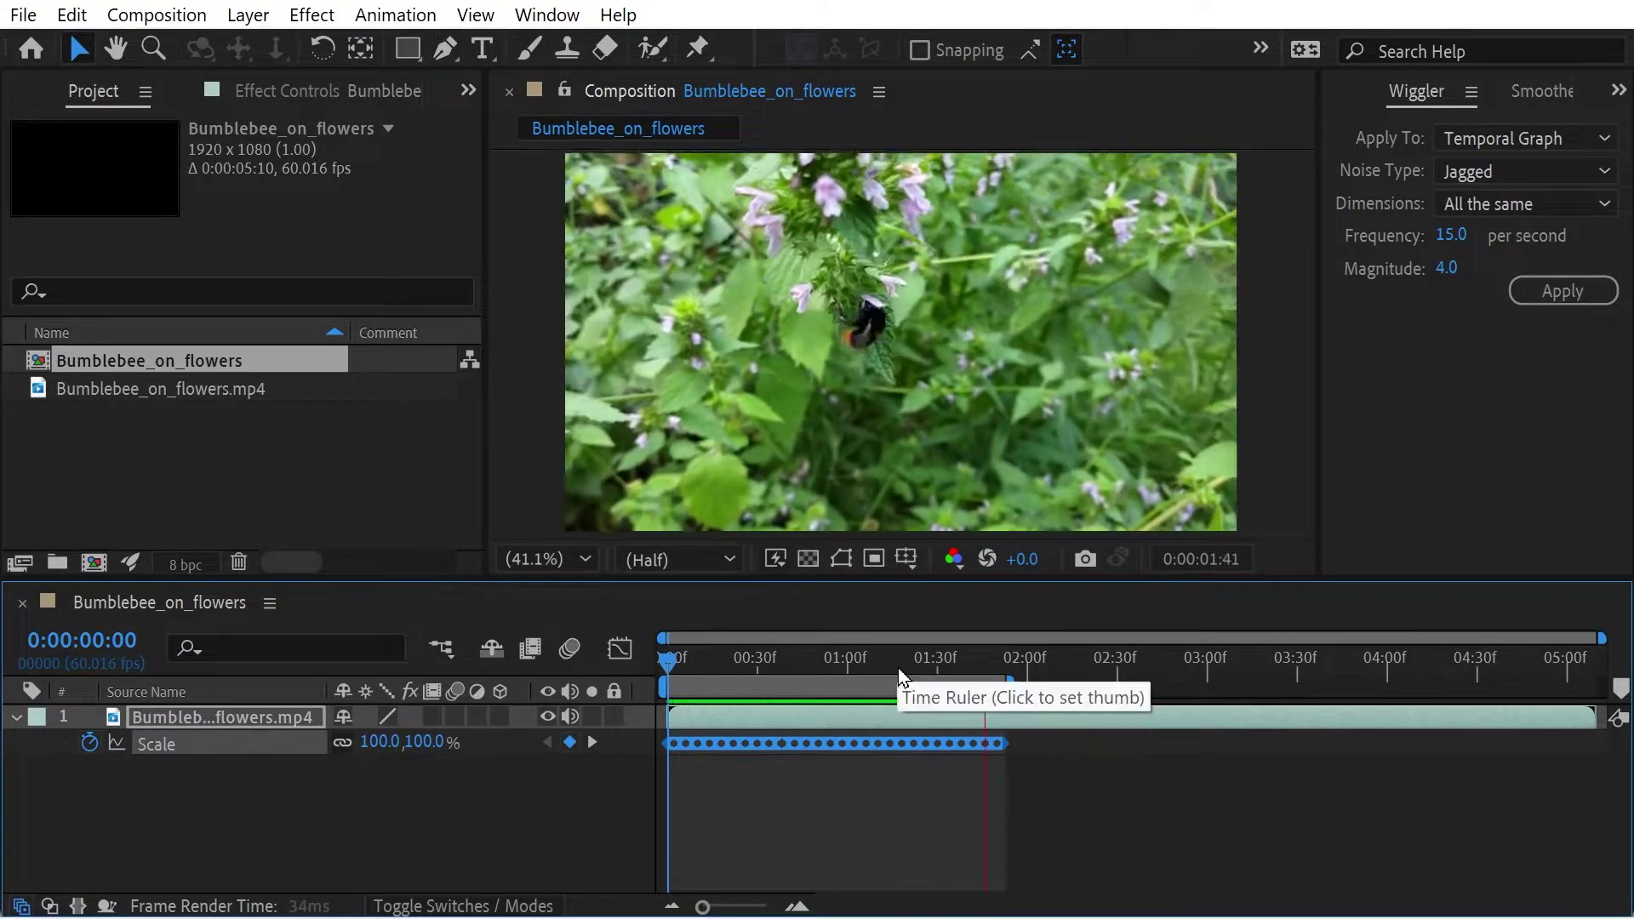
key(ctrl+z)
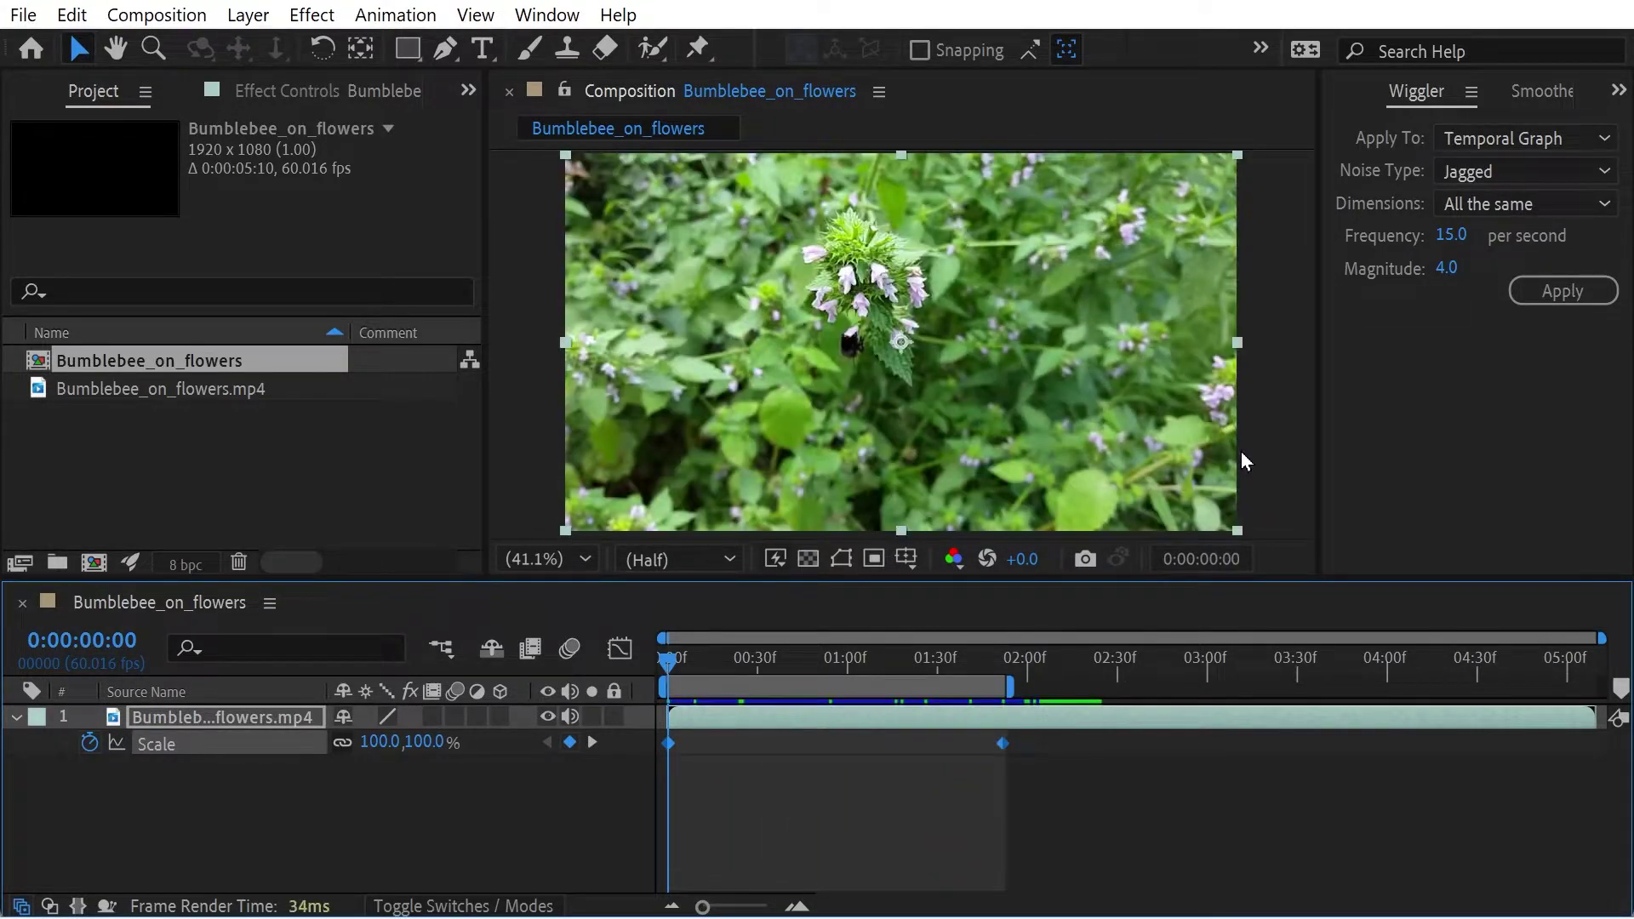
click(1559, 290)
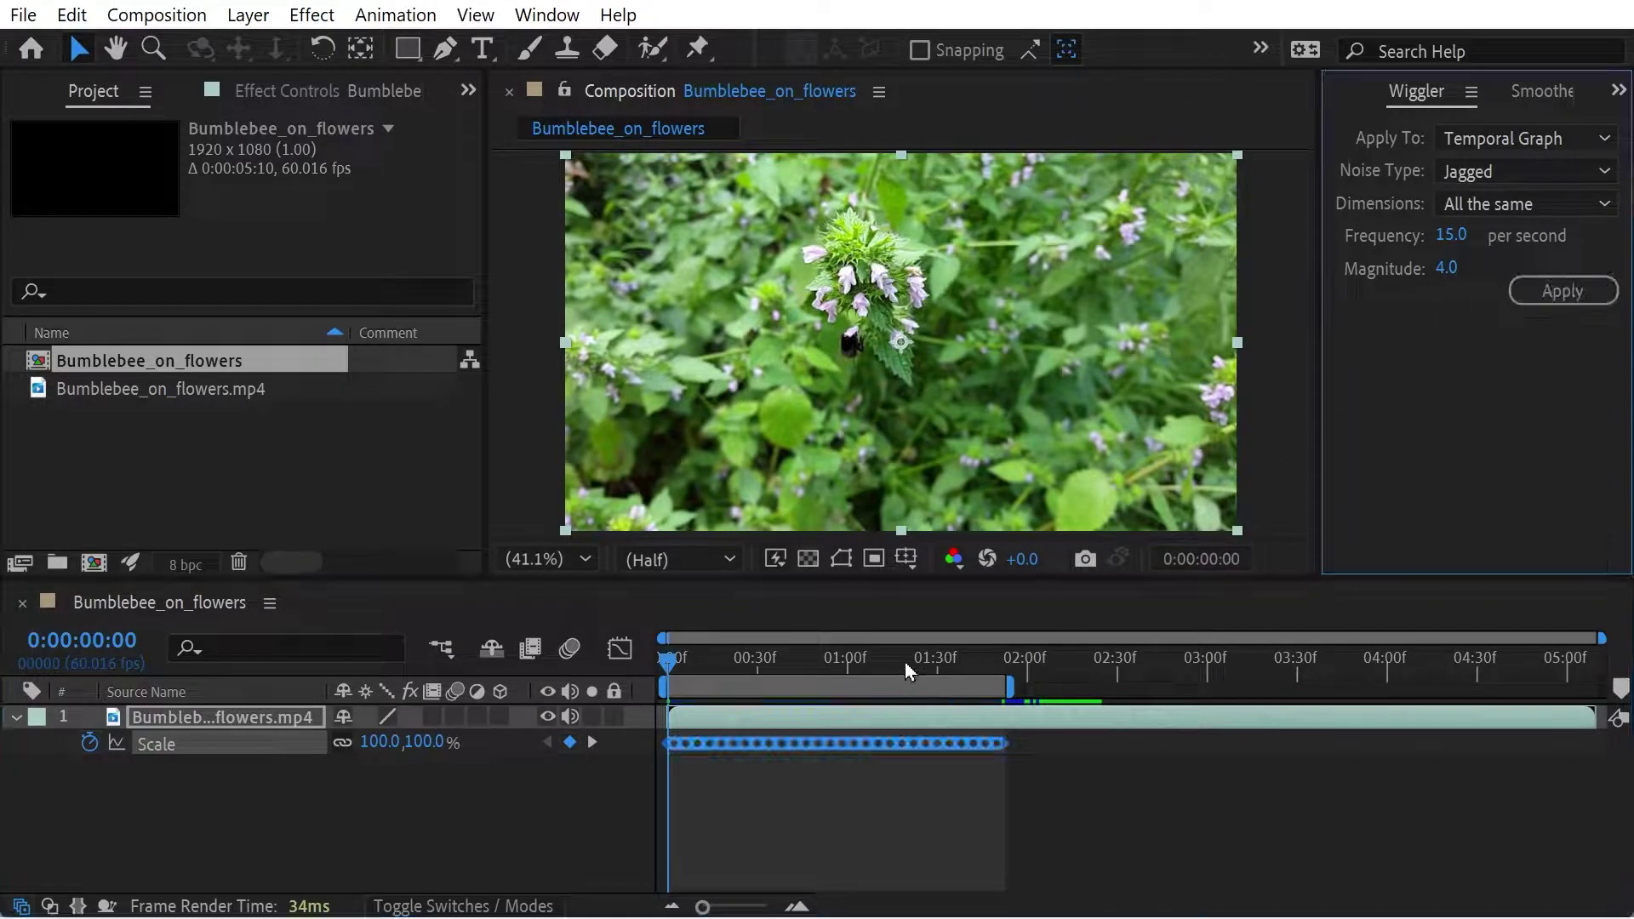
click(421, 655)
key(space)
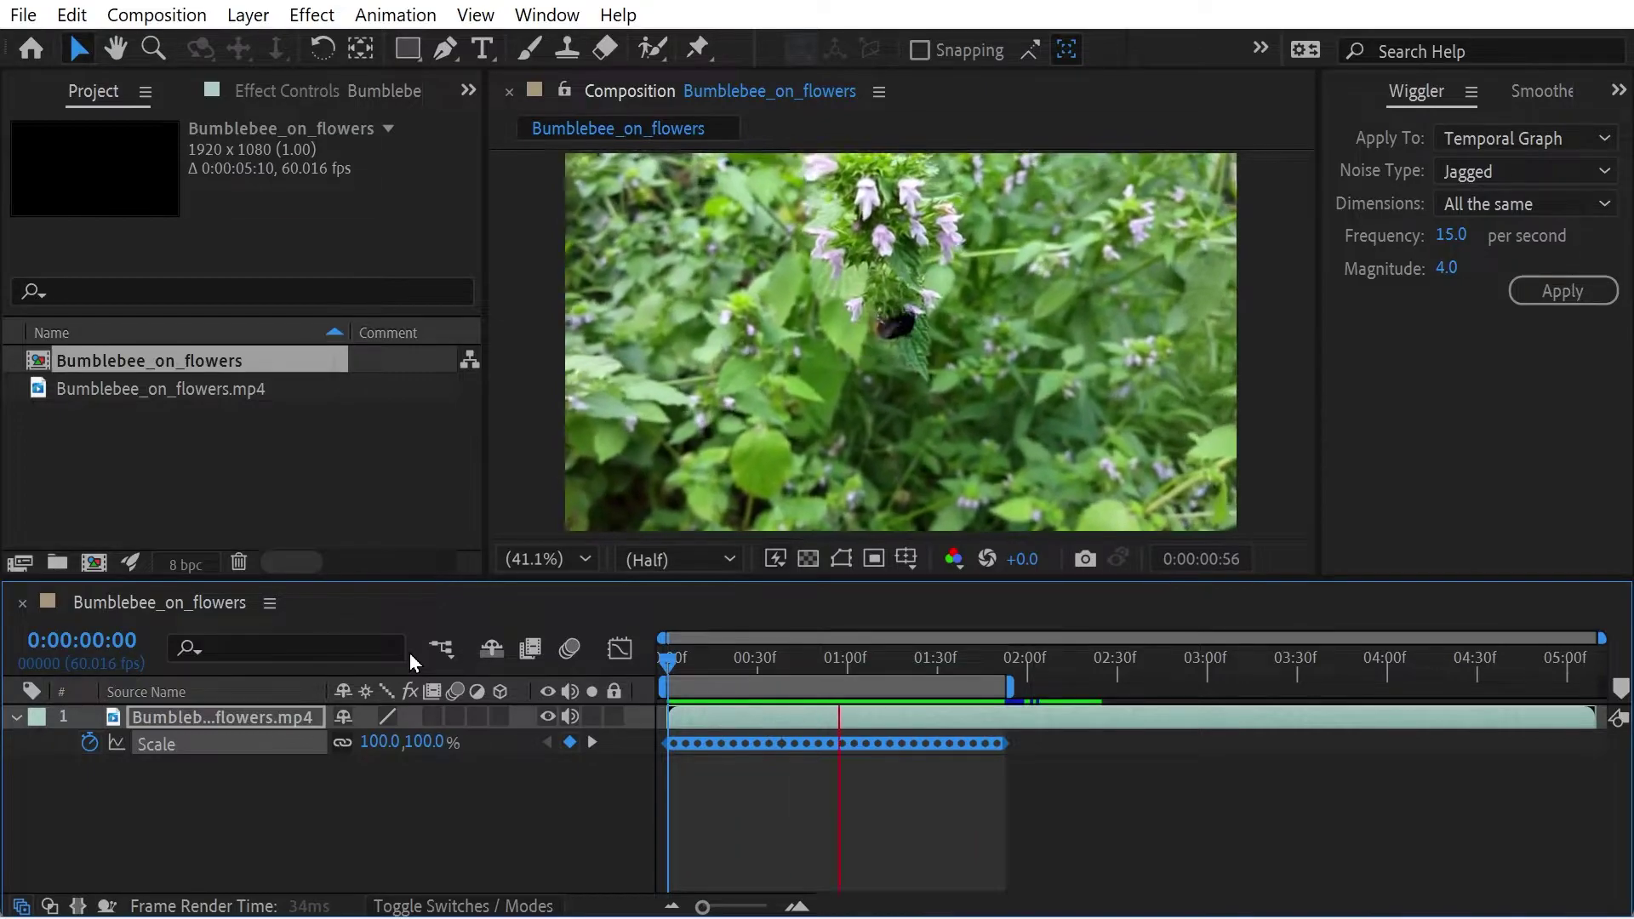
Step: Rewiggle the Scale keyframes at frequency 100 and preview the result
key(ctrl+z)
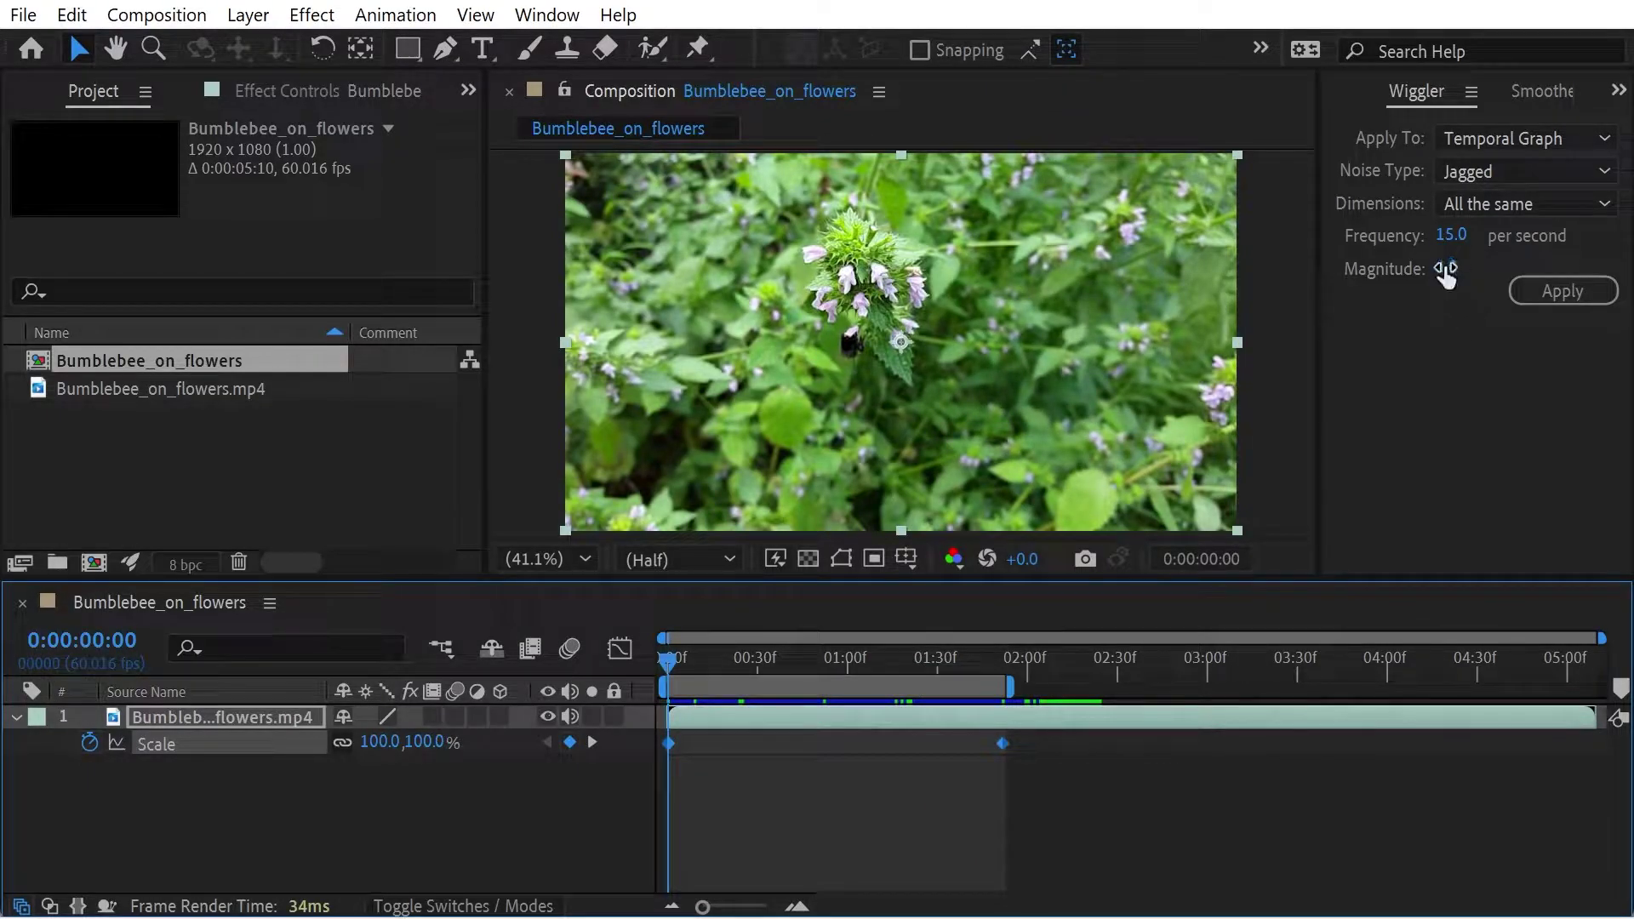
click(1452, 237)
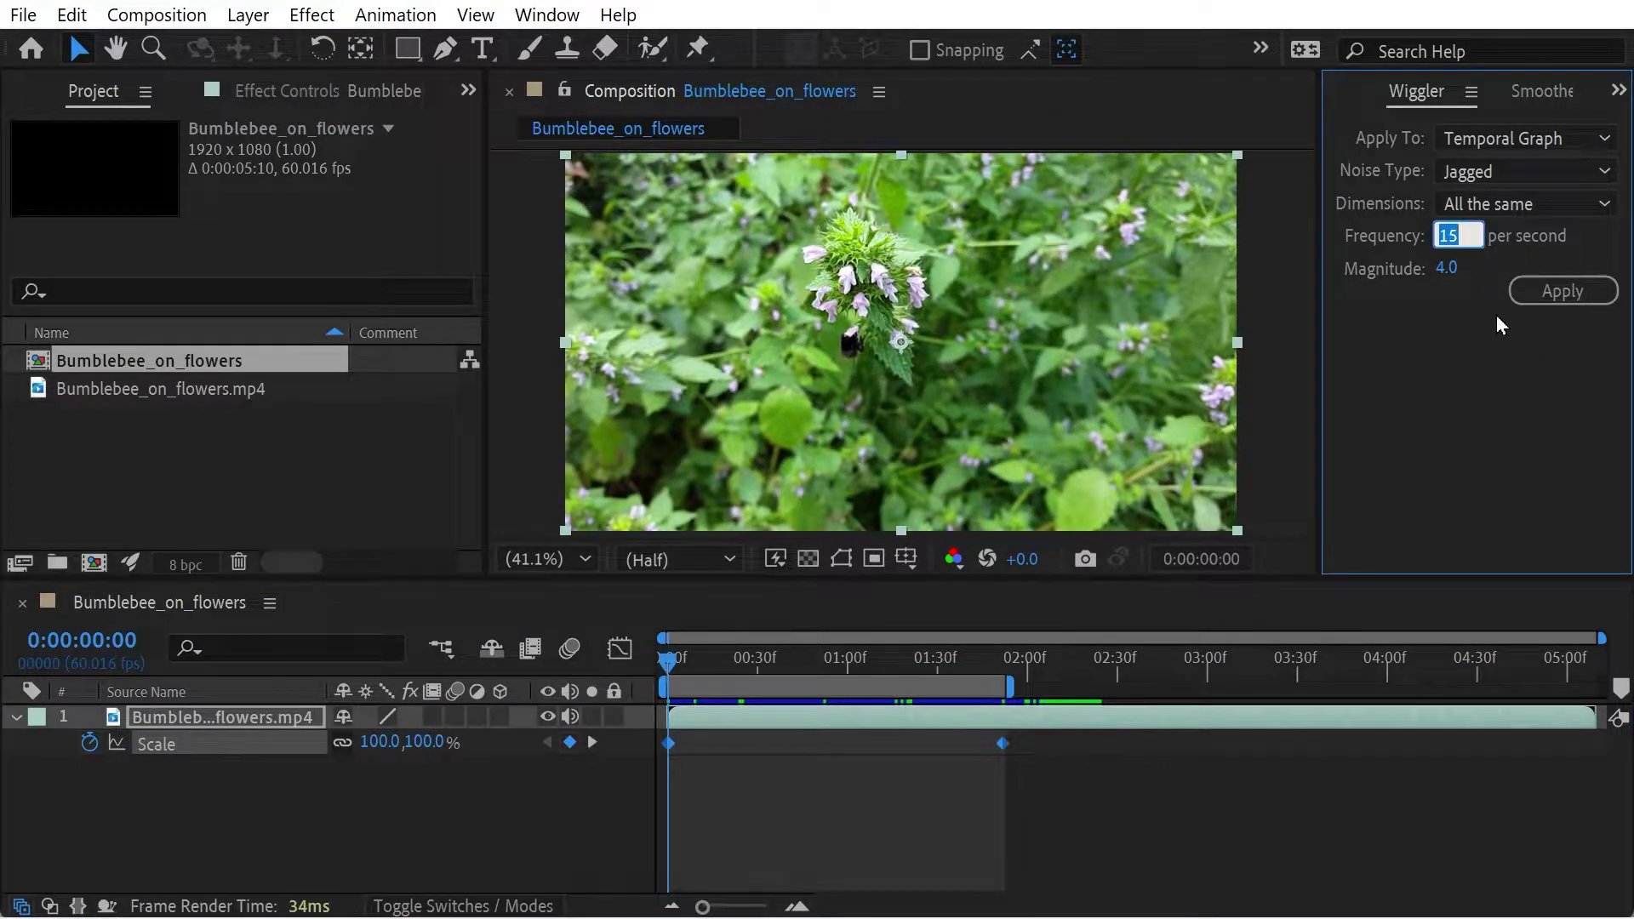
text(100)
key(Return)
click(1565, 291)
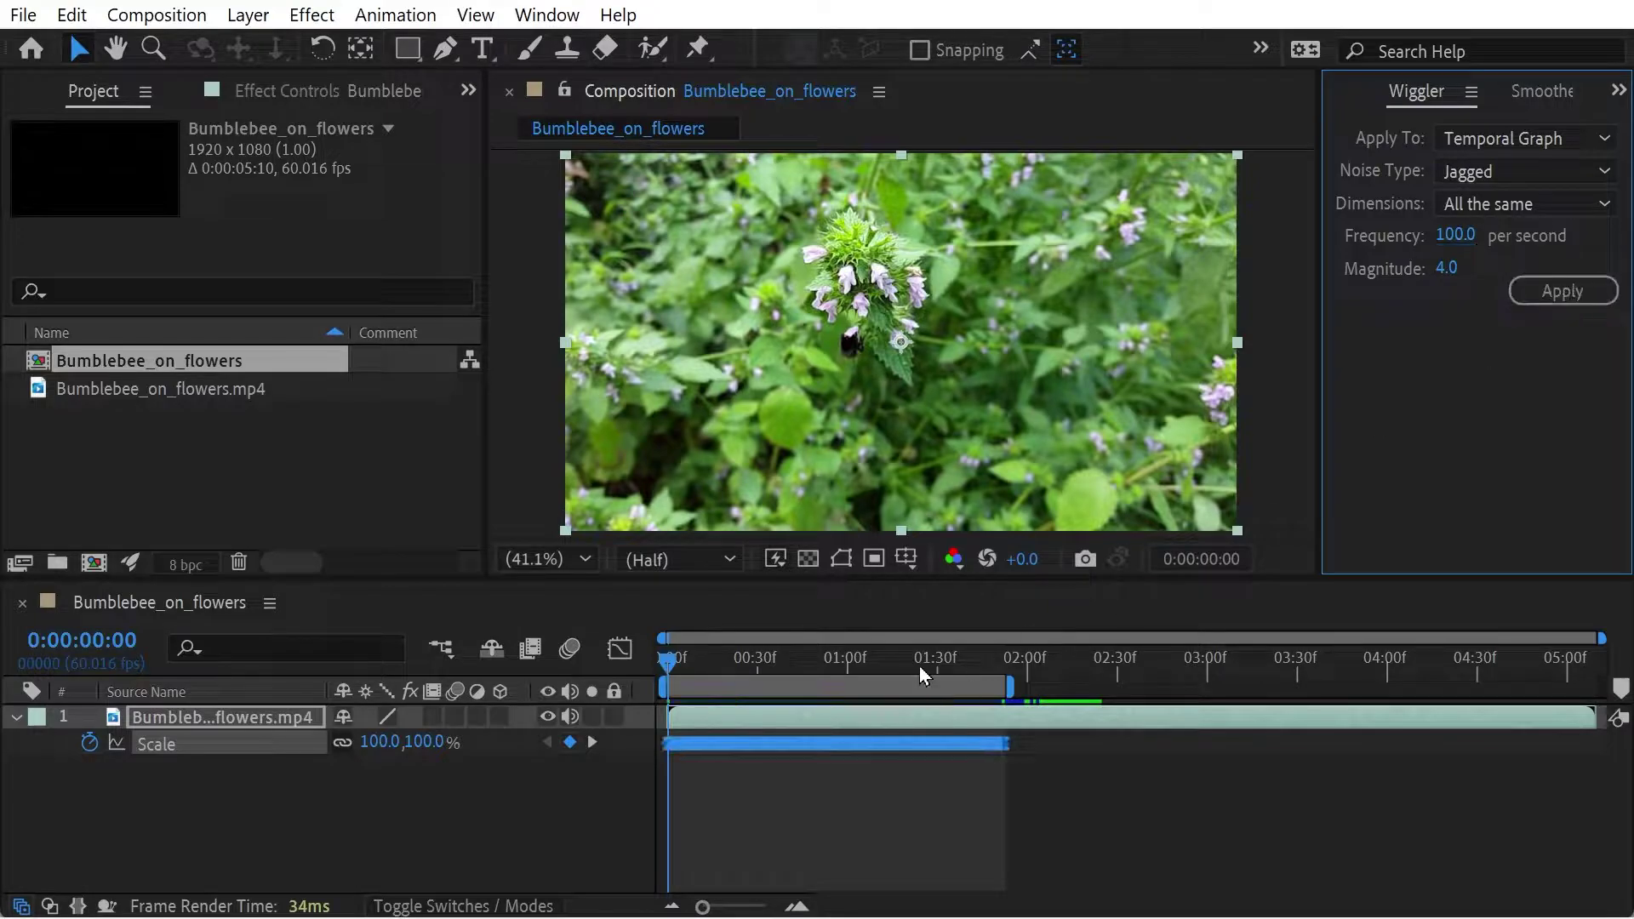
key(space)
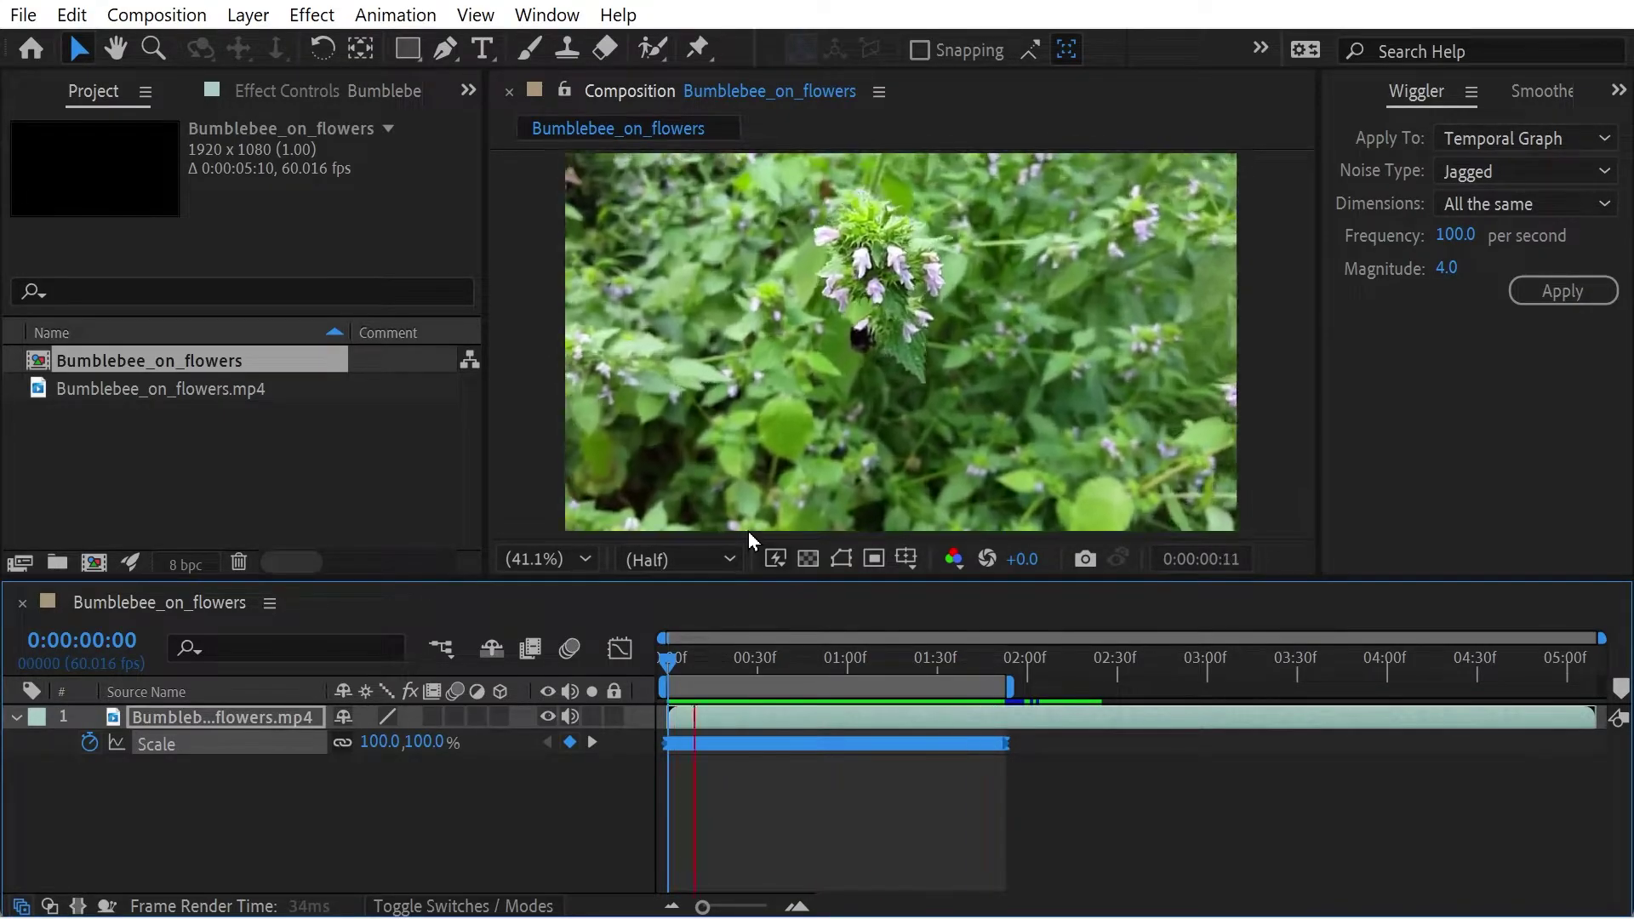
key(space)
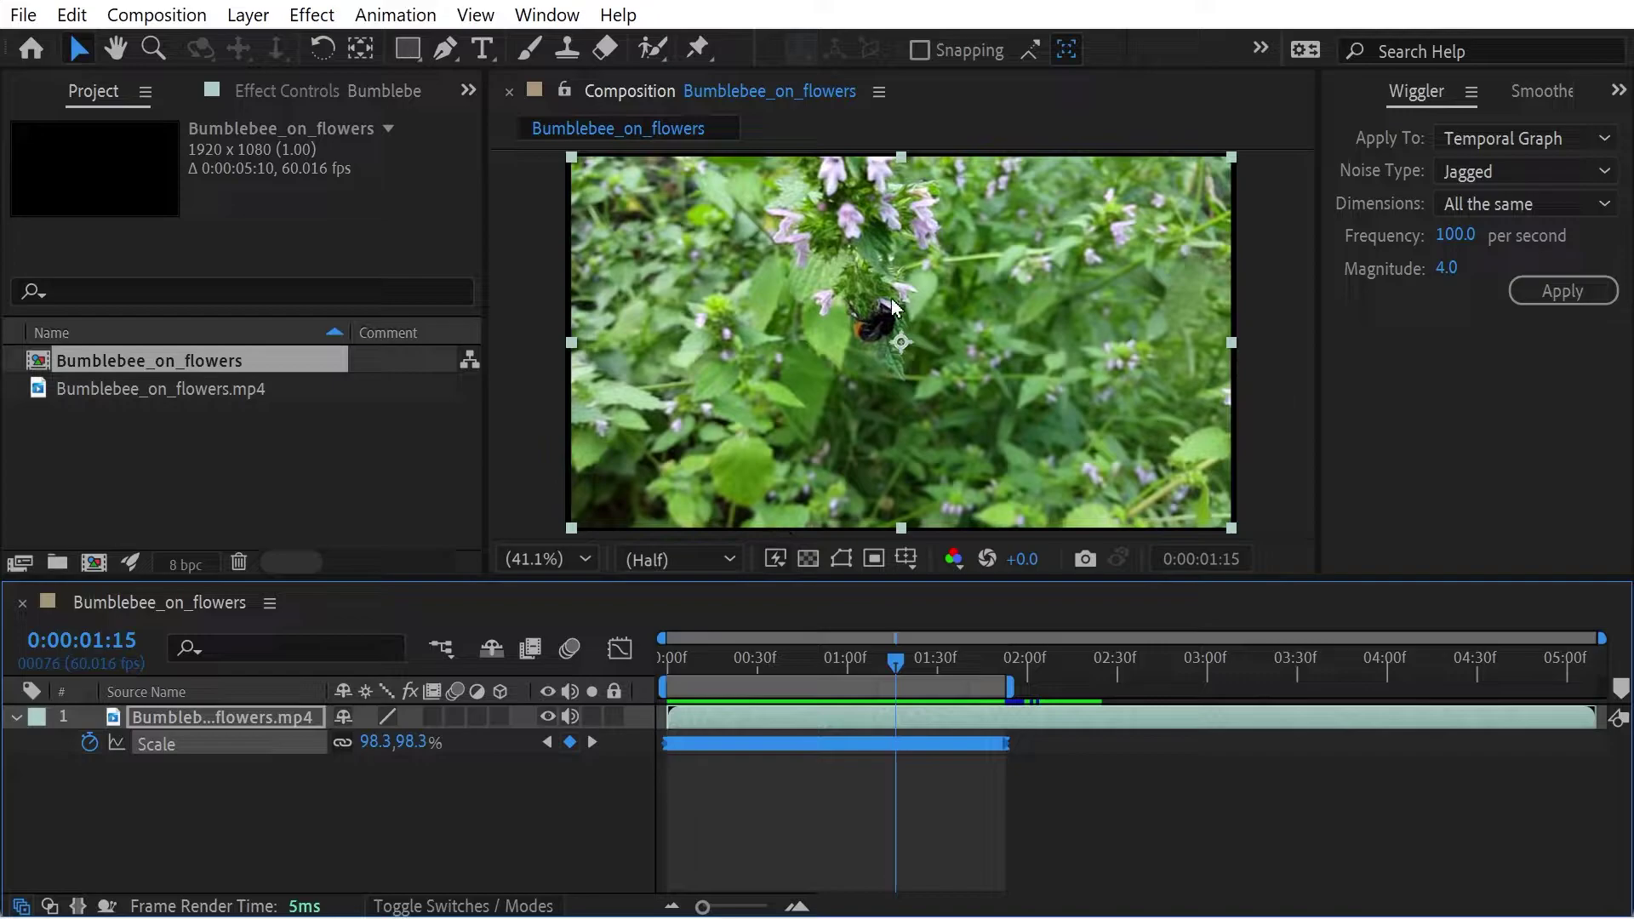
Step: Wiggle Scale at frequency 15 with magnitude 100
click(1457, 243)
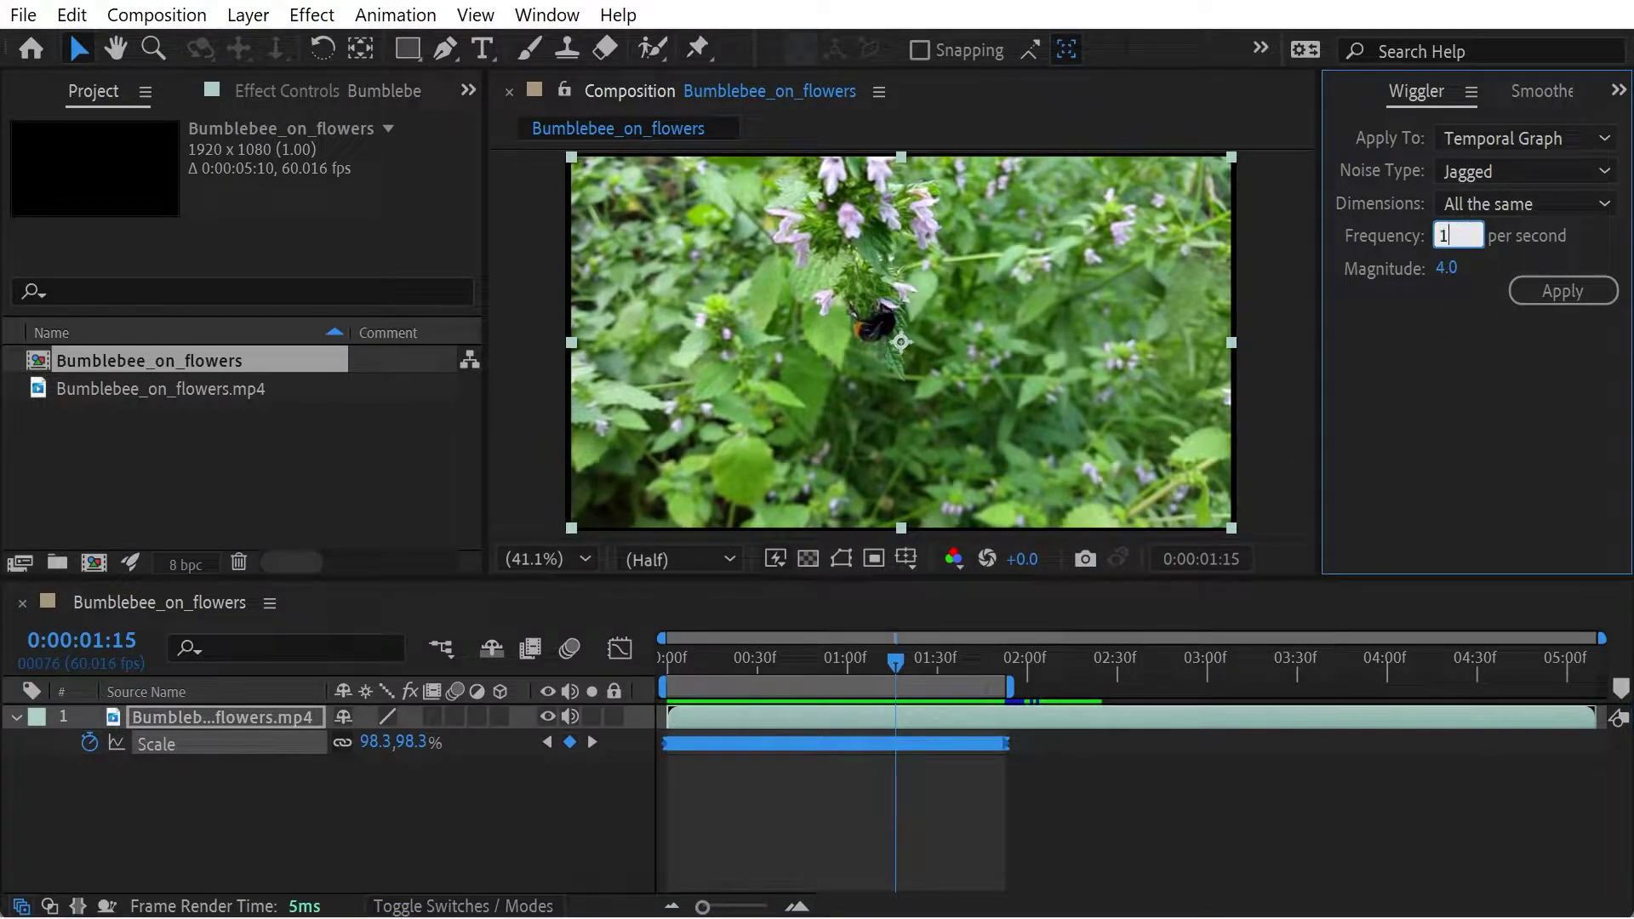
text(15)
click(1454, 271)
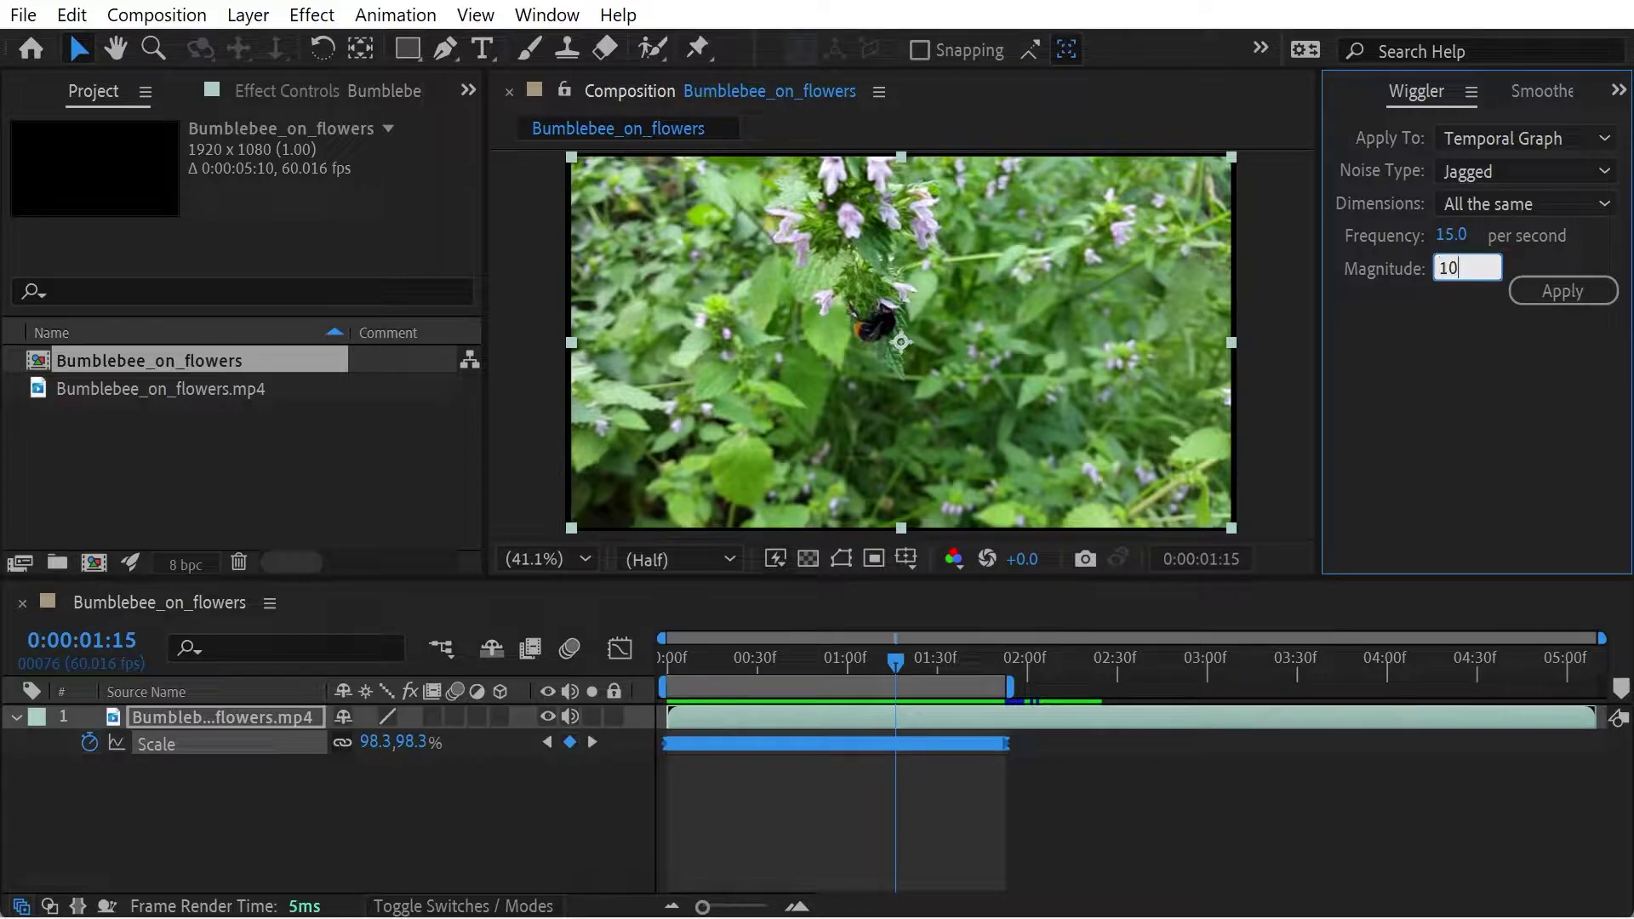
key(Return)
click(1405, 416)
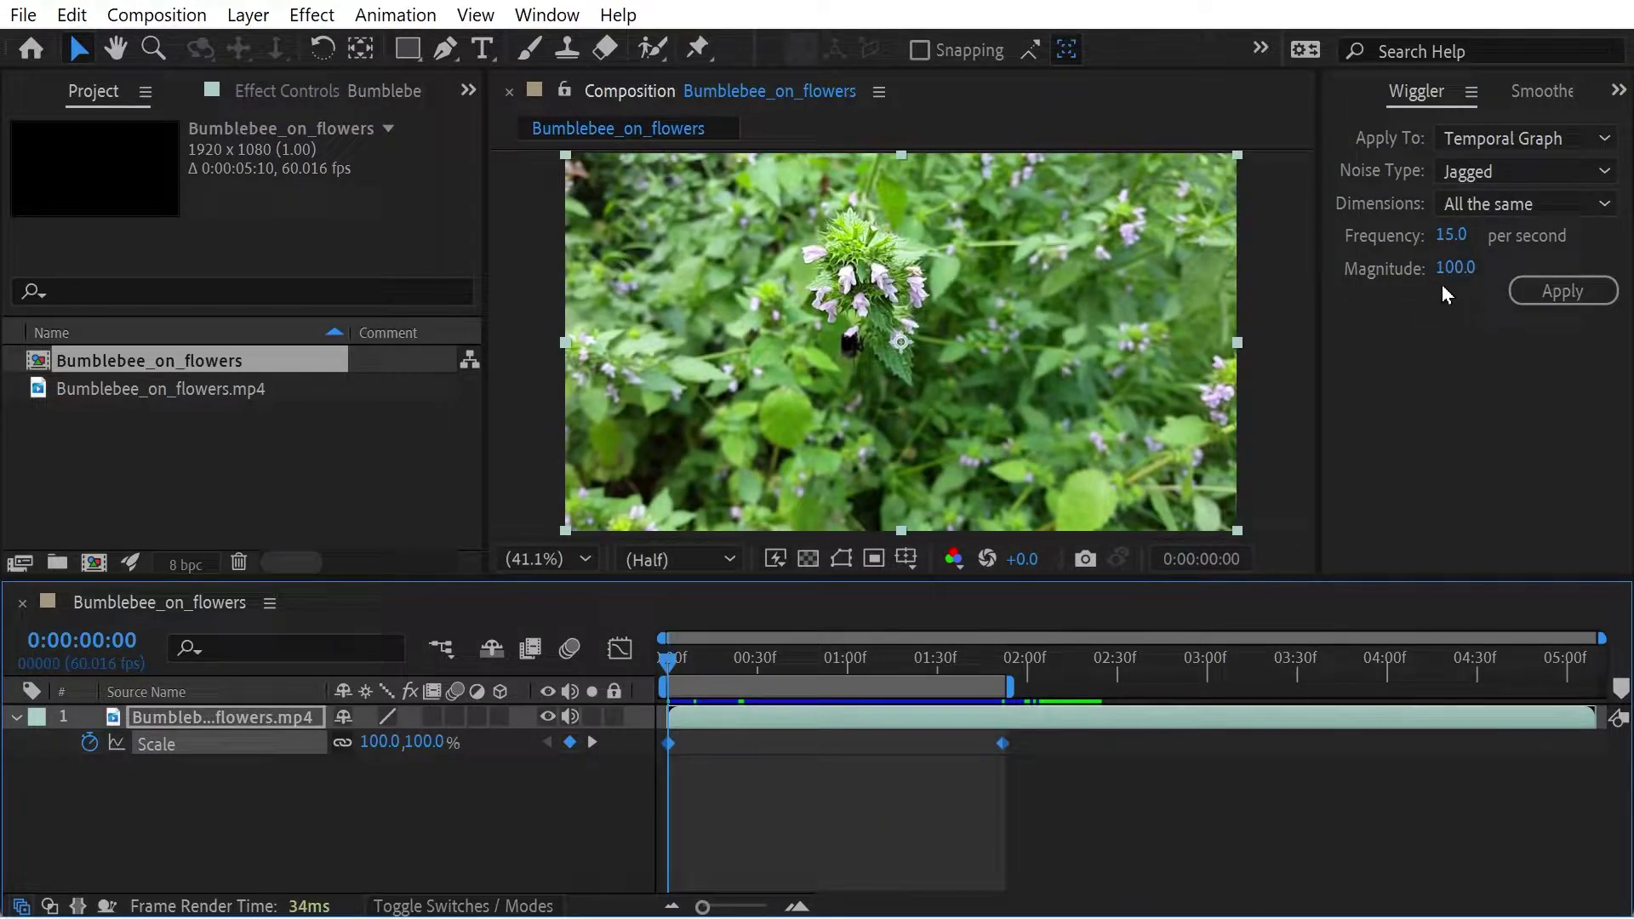
click(1553, 296)
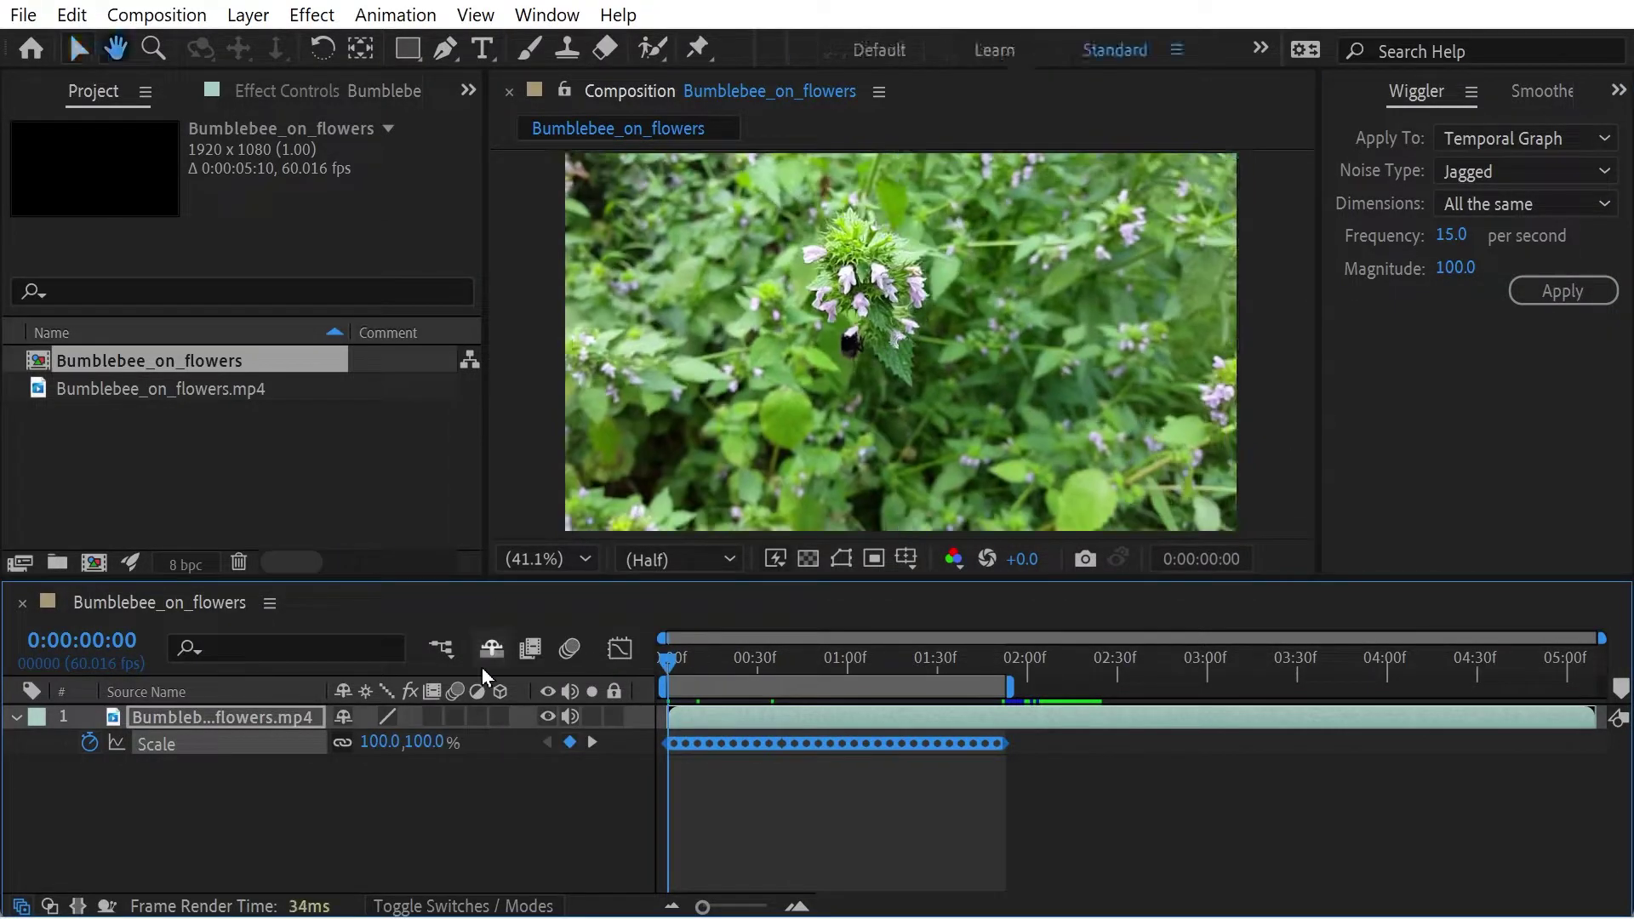
Step: Preview the wild zoom swings from the start and scrub to an early frame
key(space)
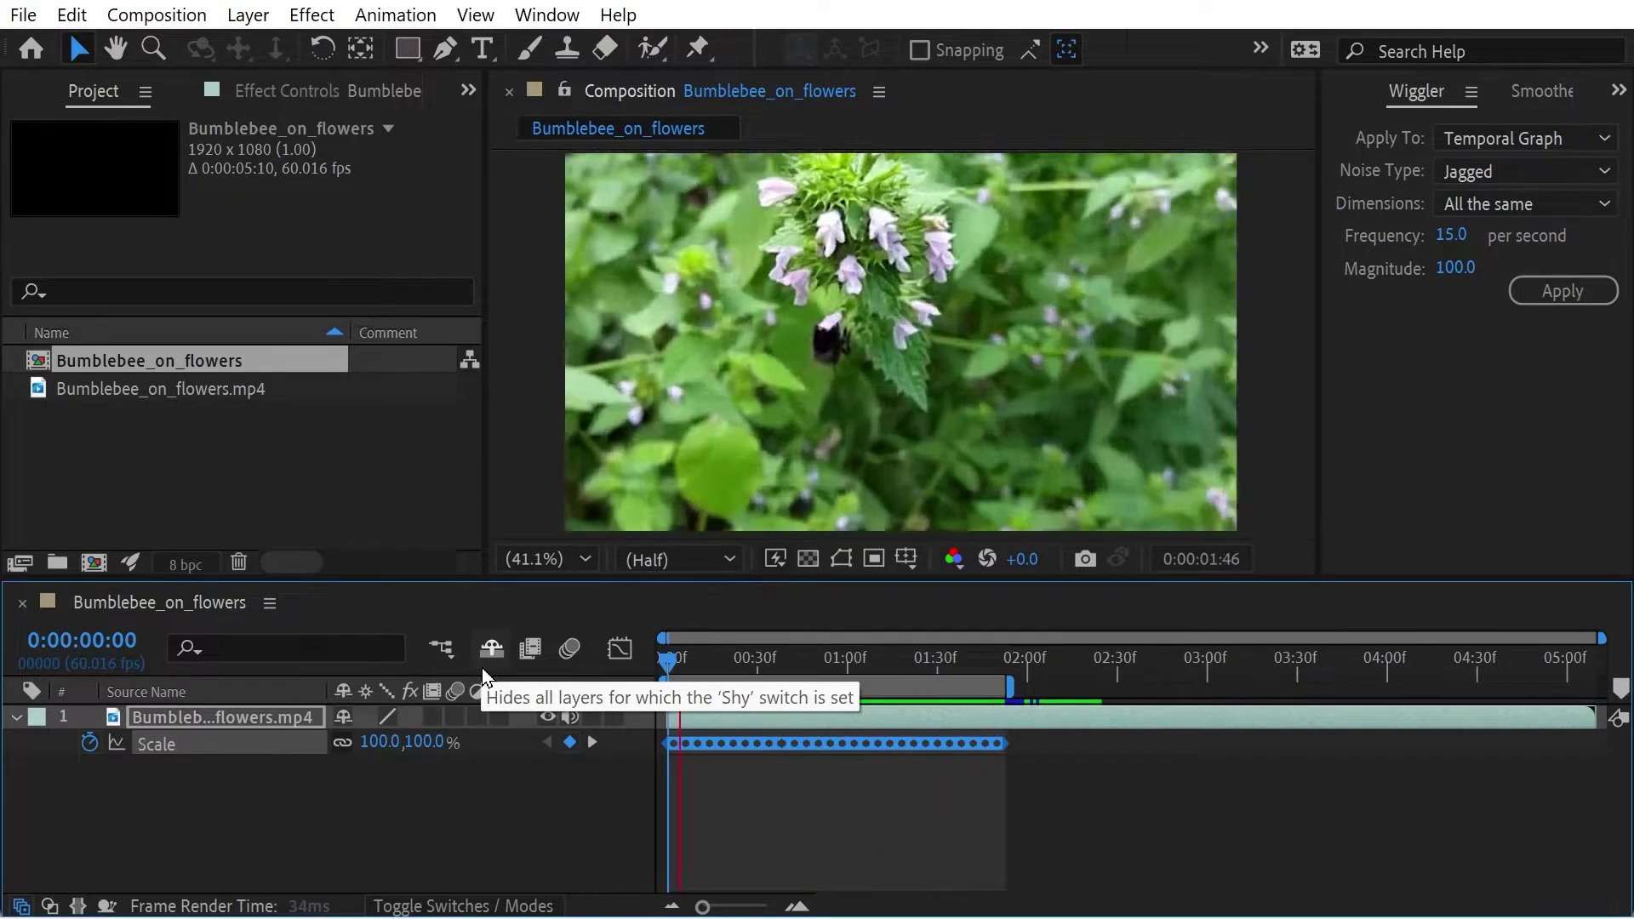
key(space)
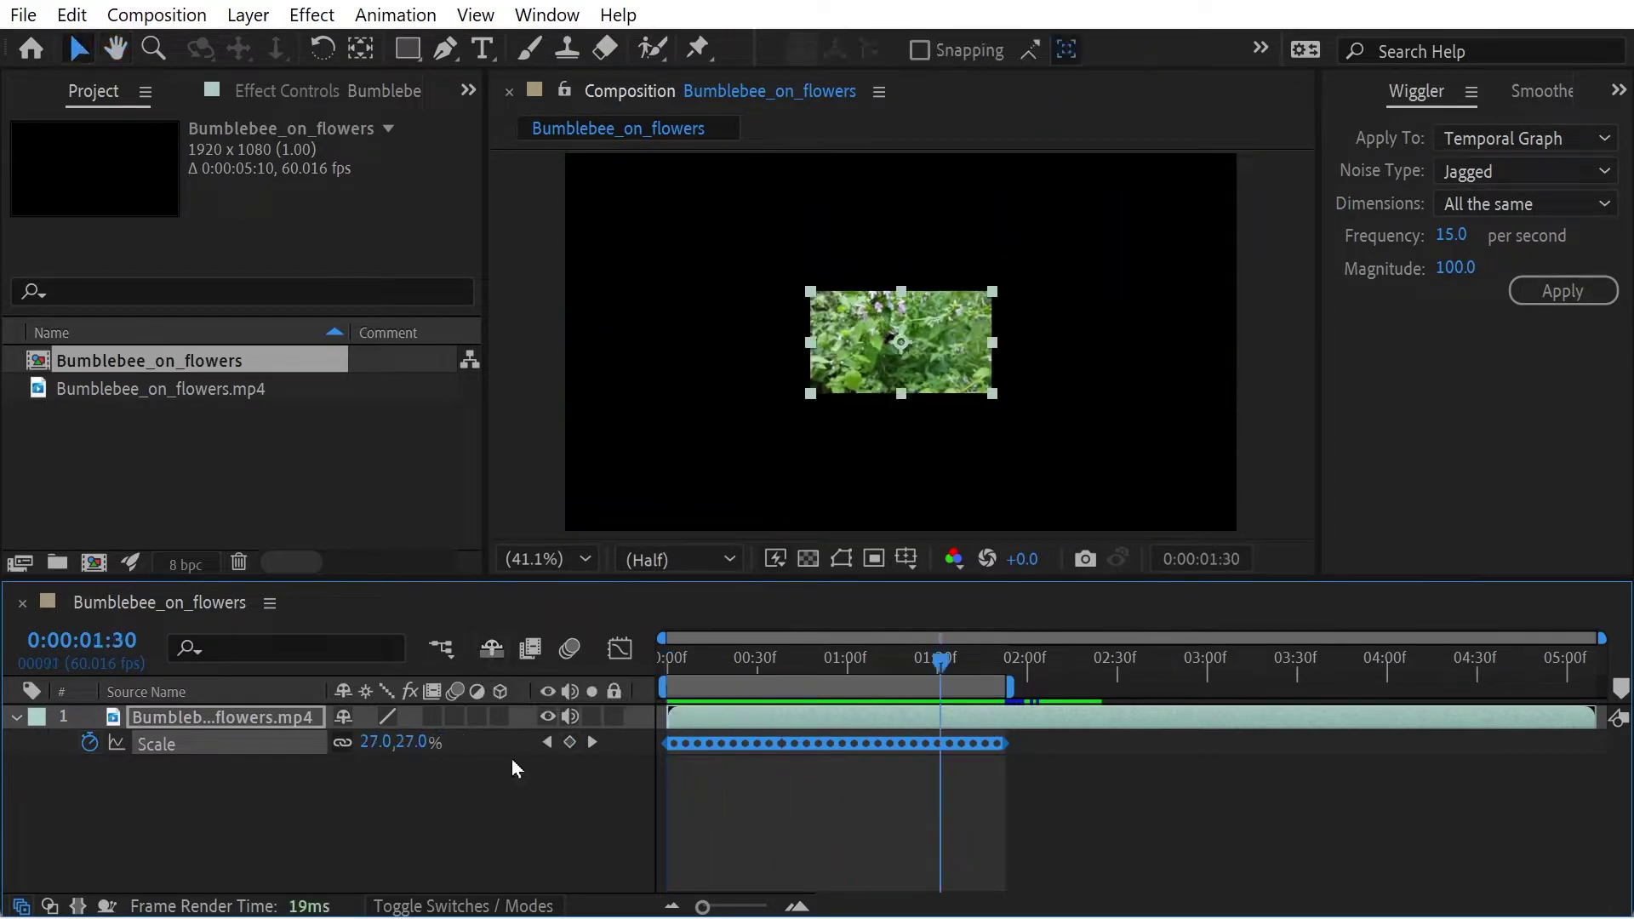
drag(928, 664, 670, 660)
key(space)
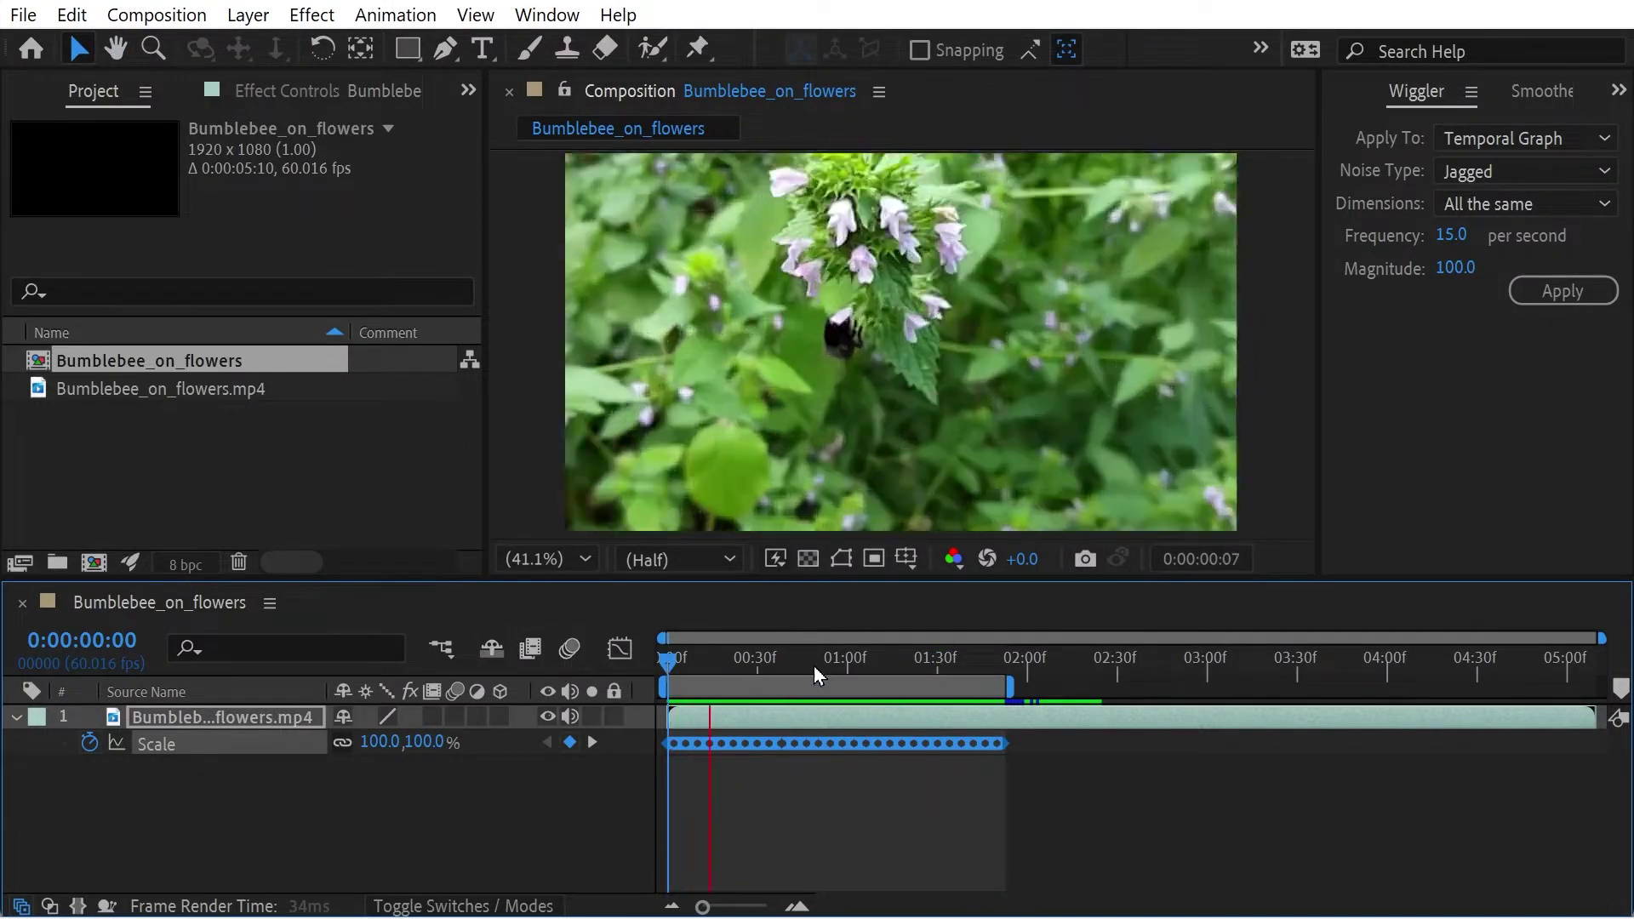
drag(821, 666, 741, 656)
Step: Undo the dense wiggle, rewiggle Scale at frequency 2, and preview it
click(1452, 235)
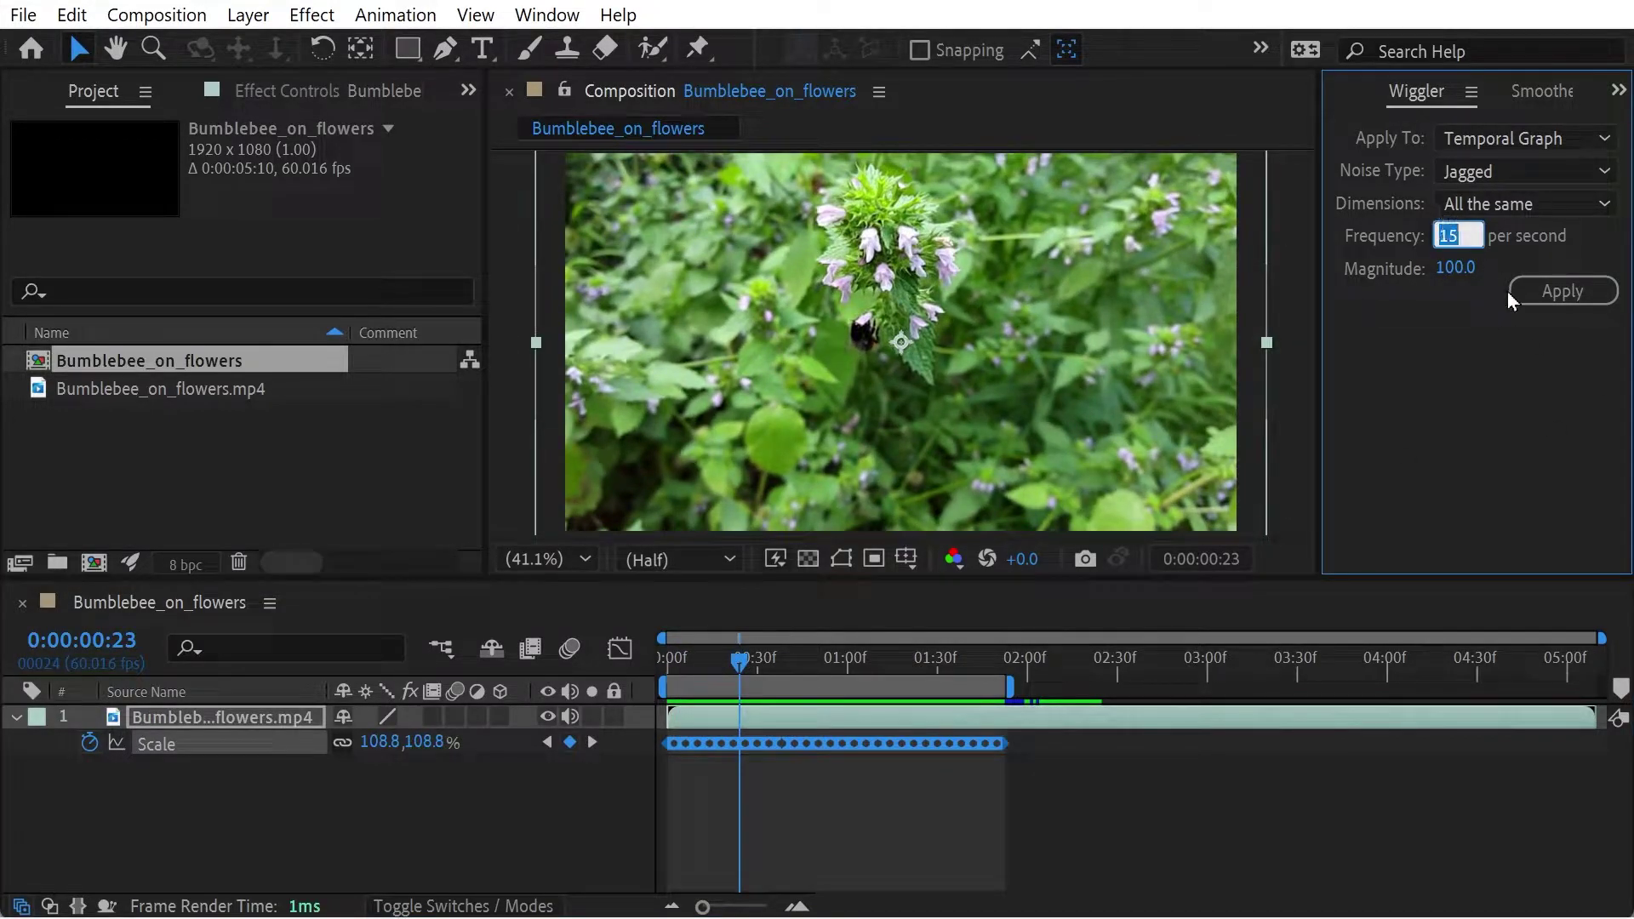
text(2)
click(1513, 291)
key(Return)
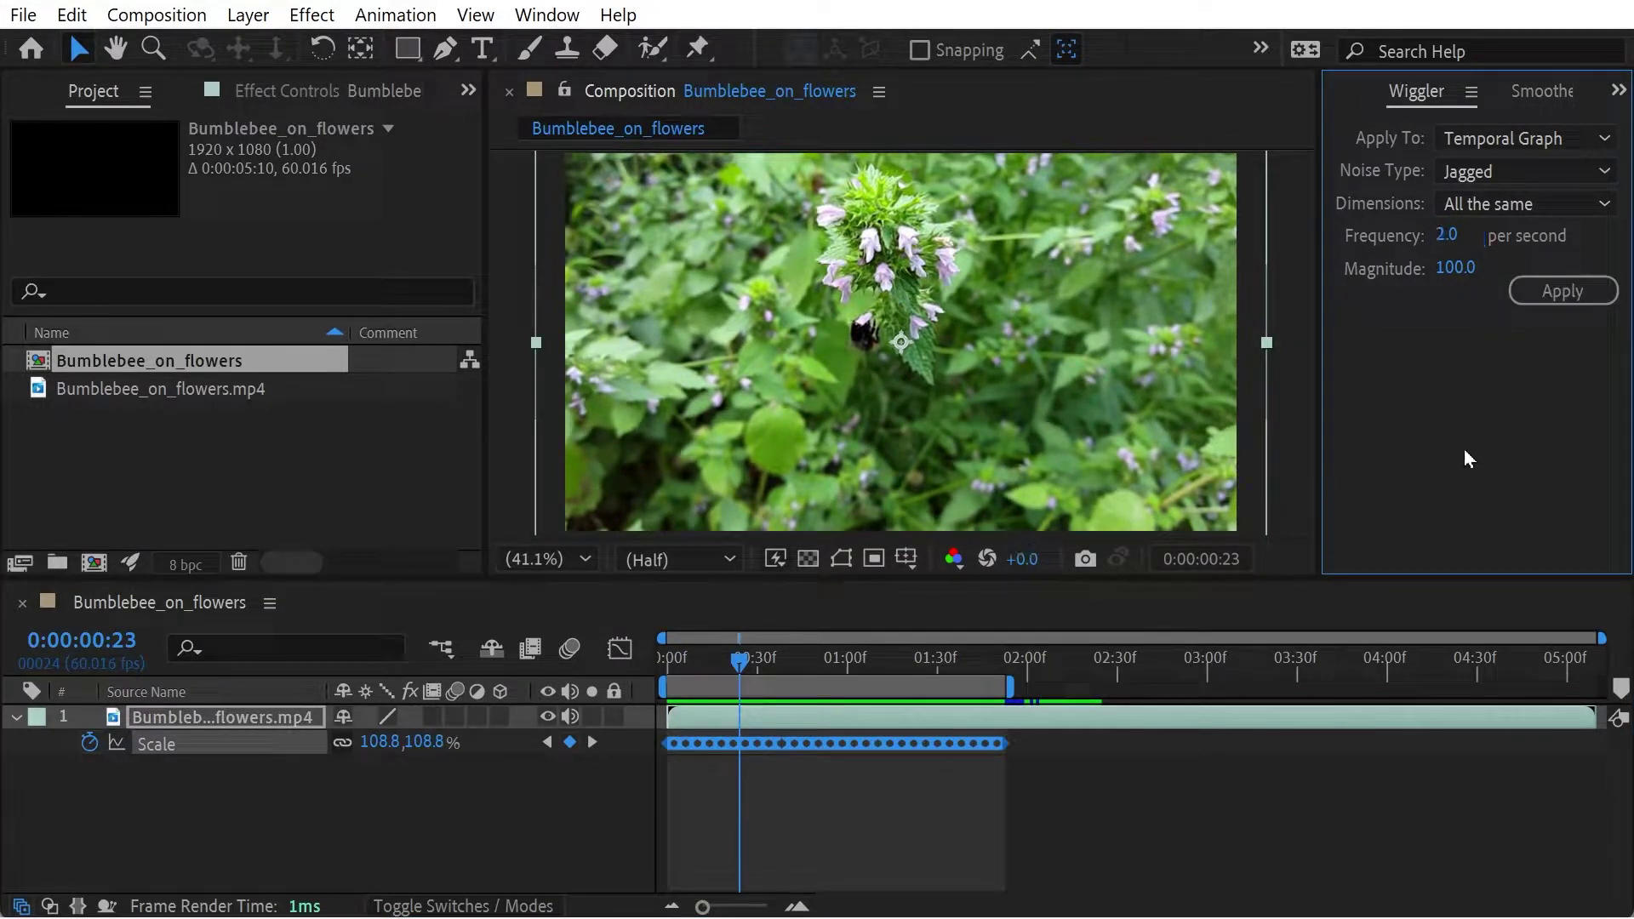
key(ctrl+z)
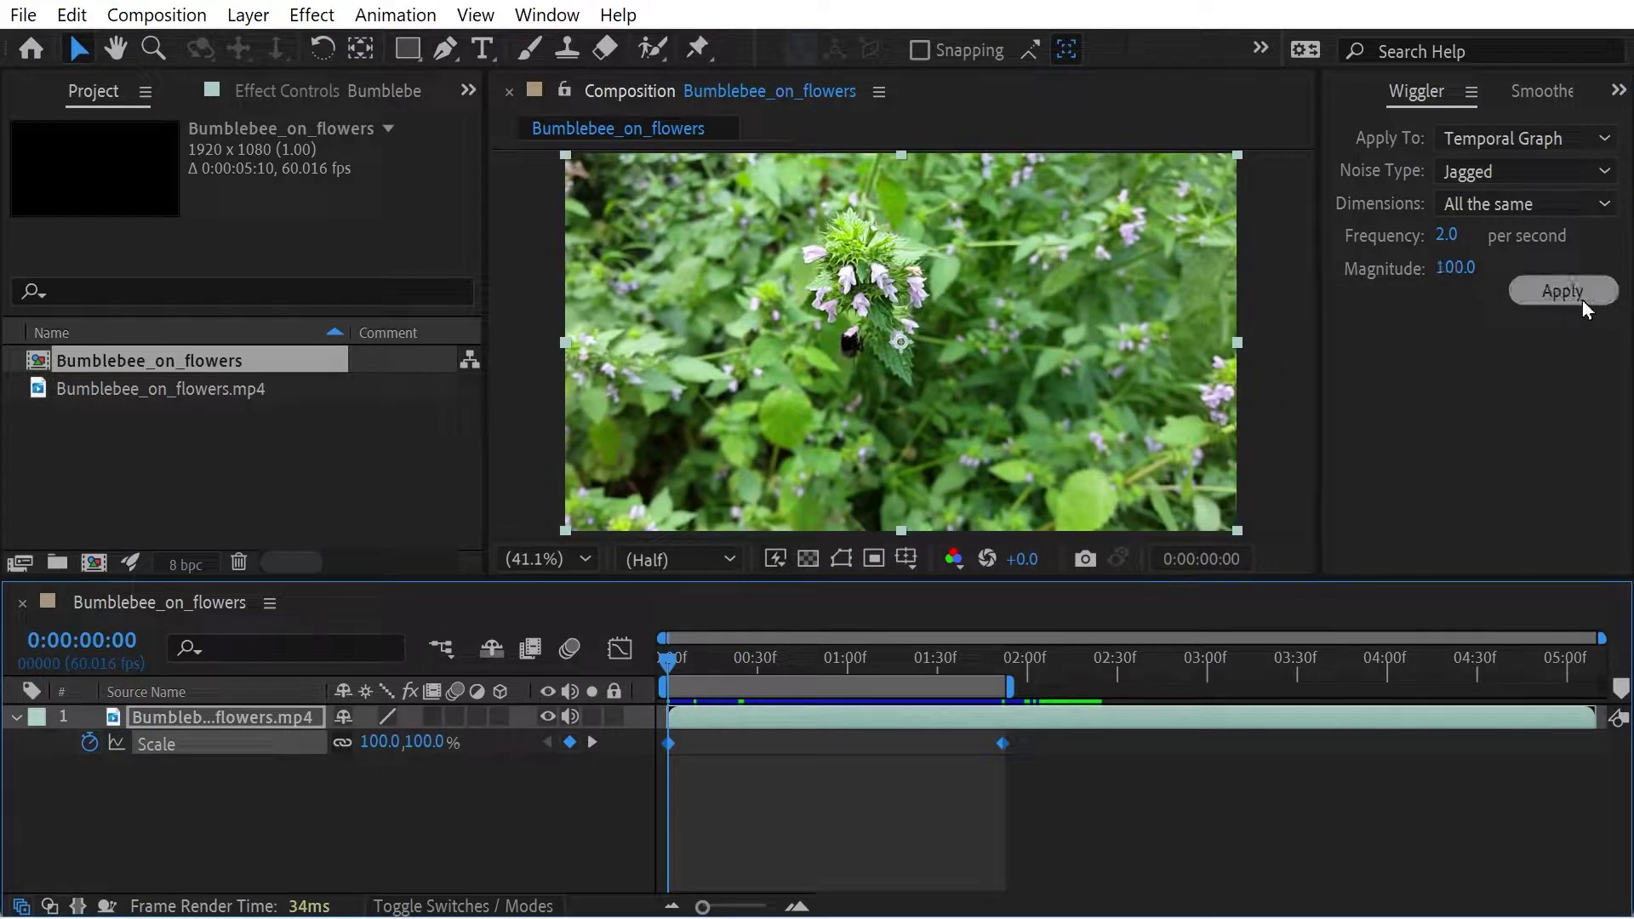
click(1582, 297)
key(space)
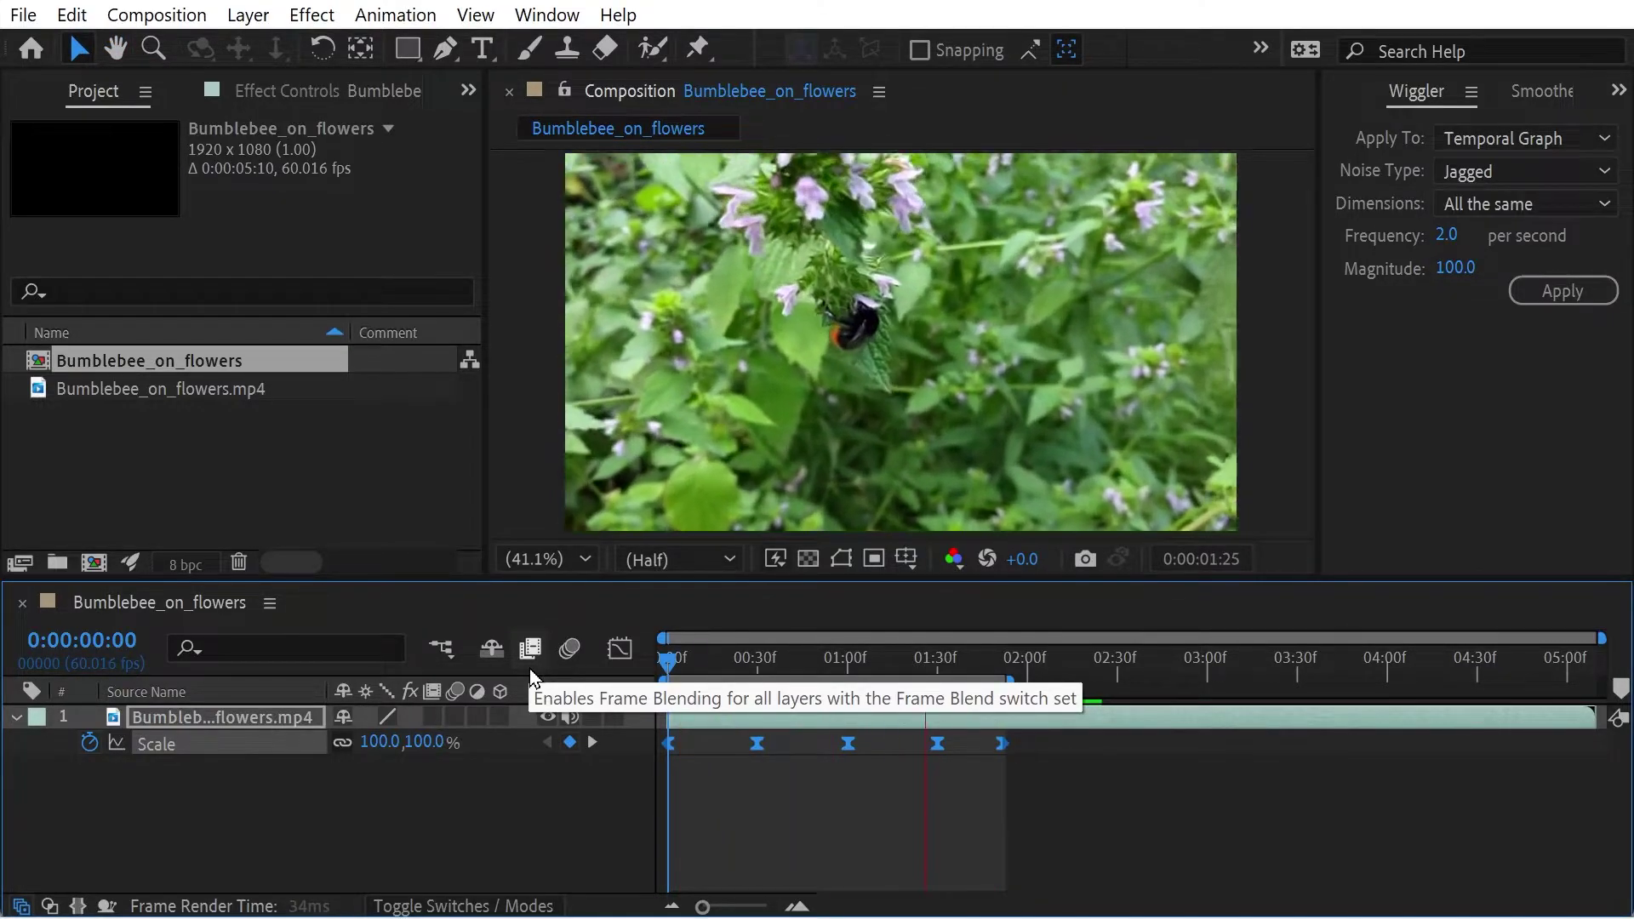
key(space)
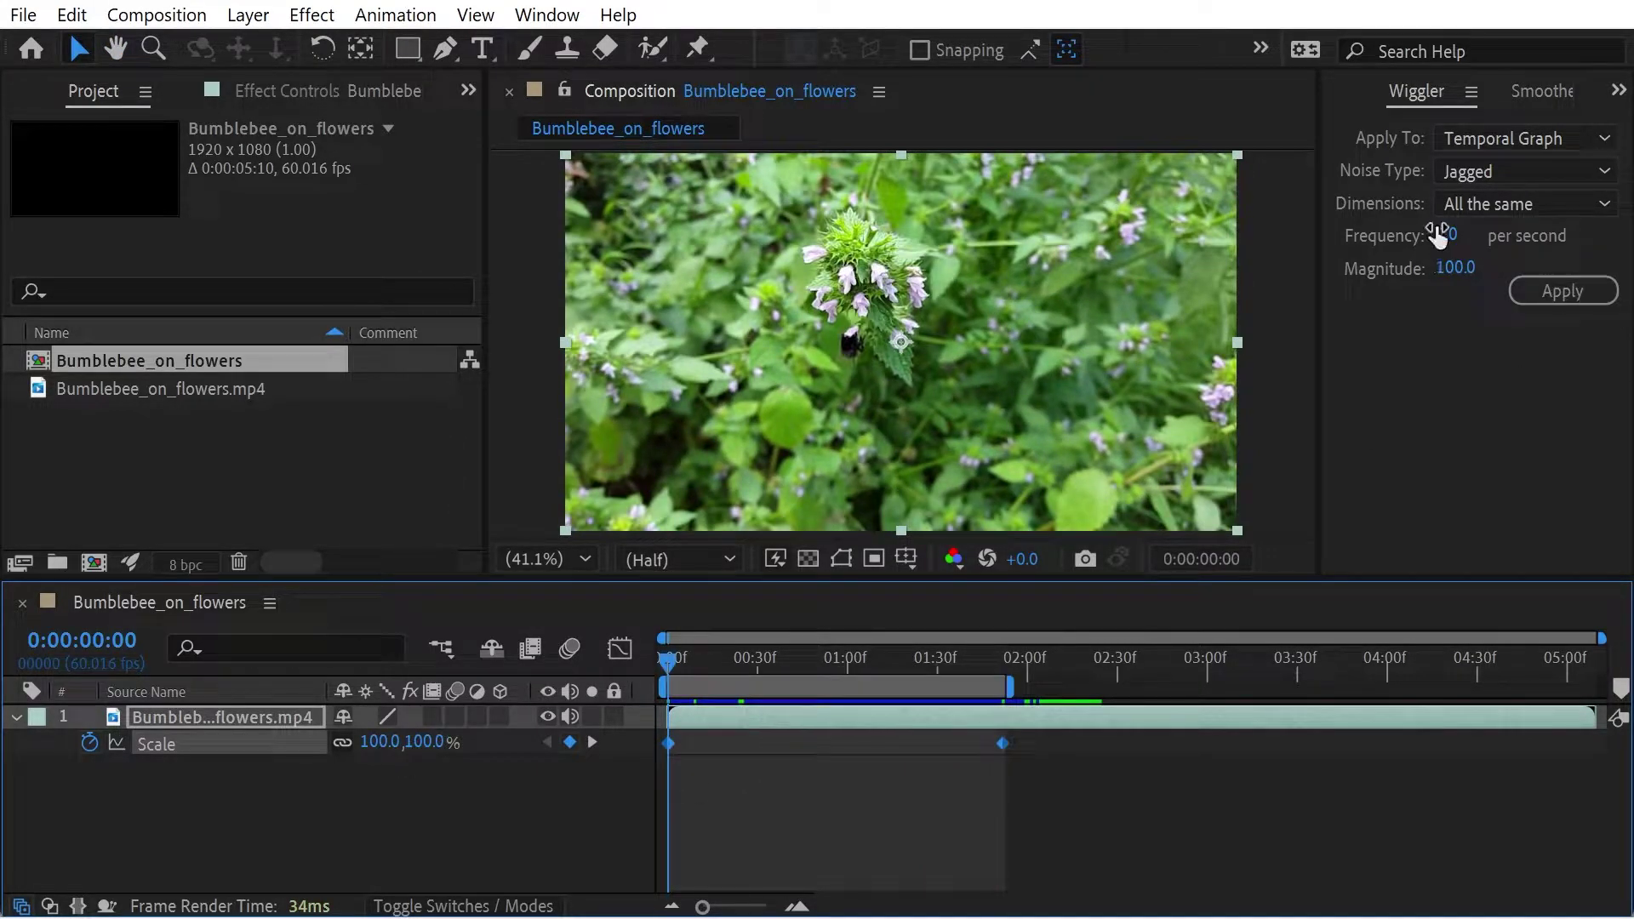
Step: Wiggle Scale at frequency 5, magnitude 200, and preview the zoom wobble
click(1443, 235)
click(1455, 266)
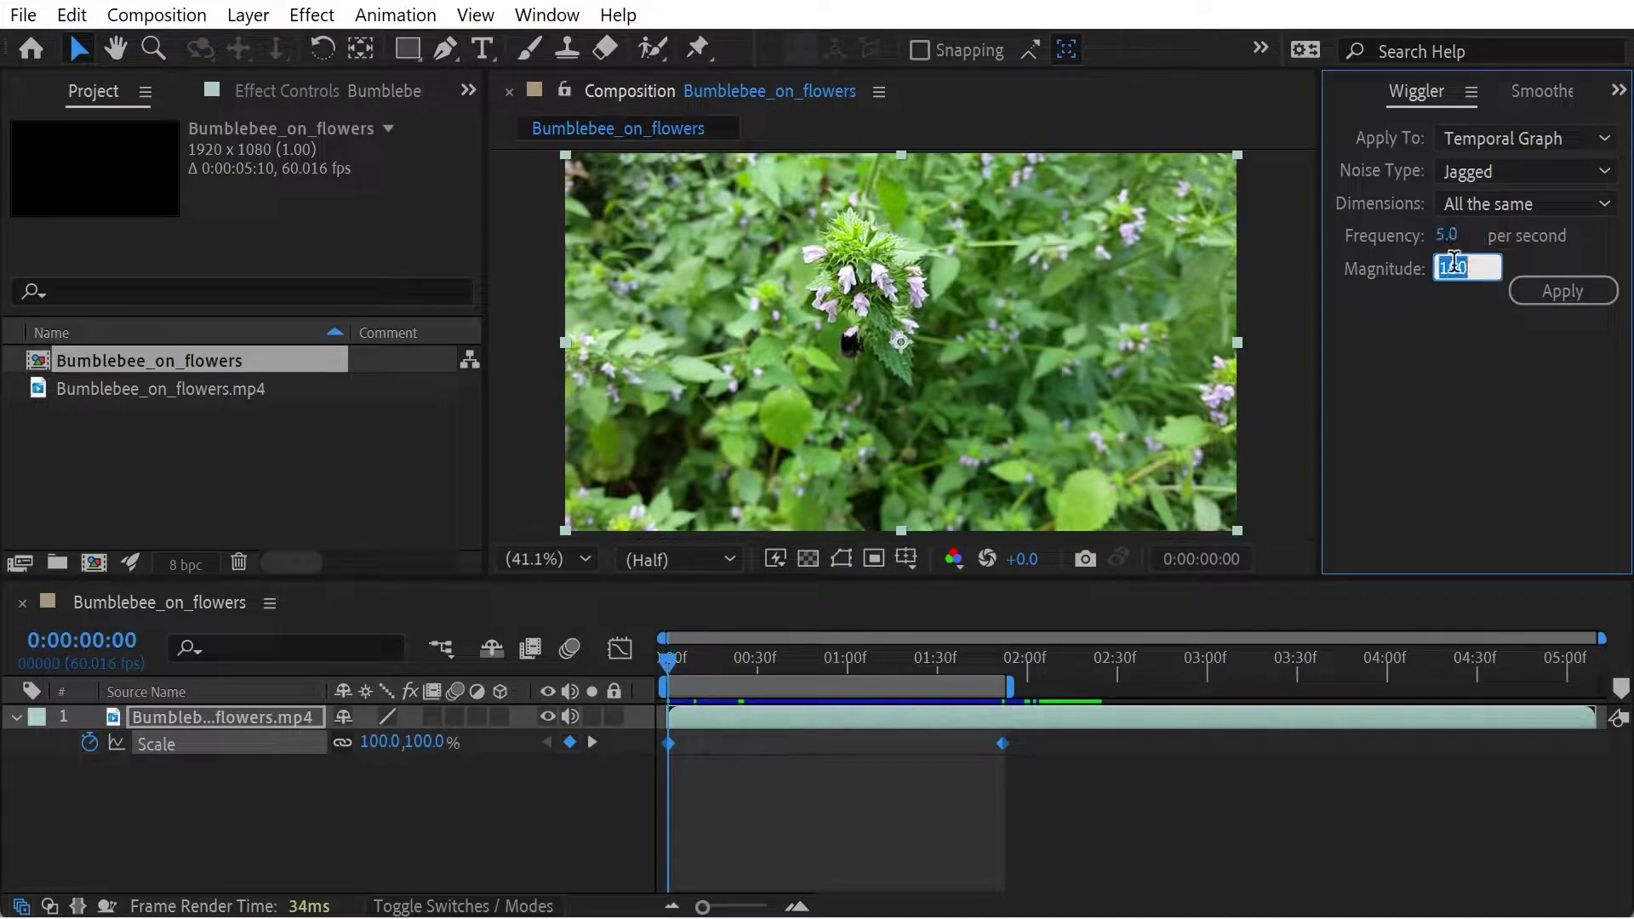
click(1548, 291)
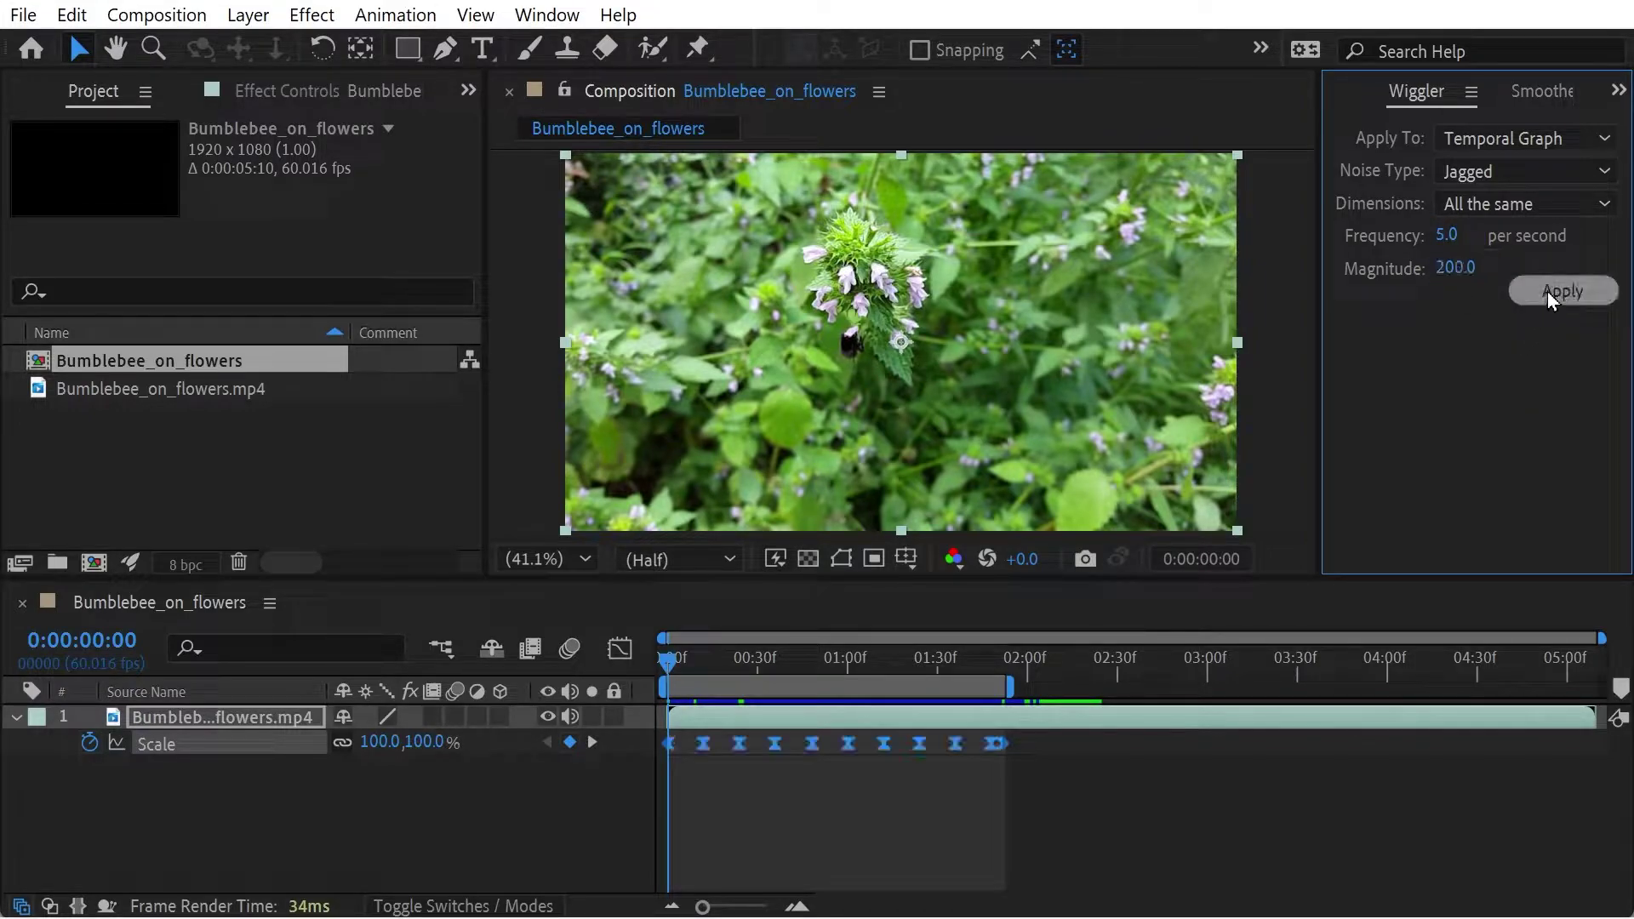
drag(857, 656, 456, 647)
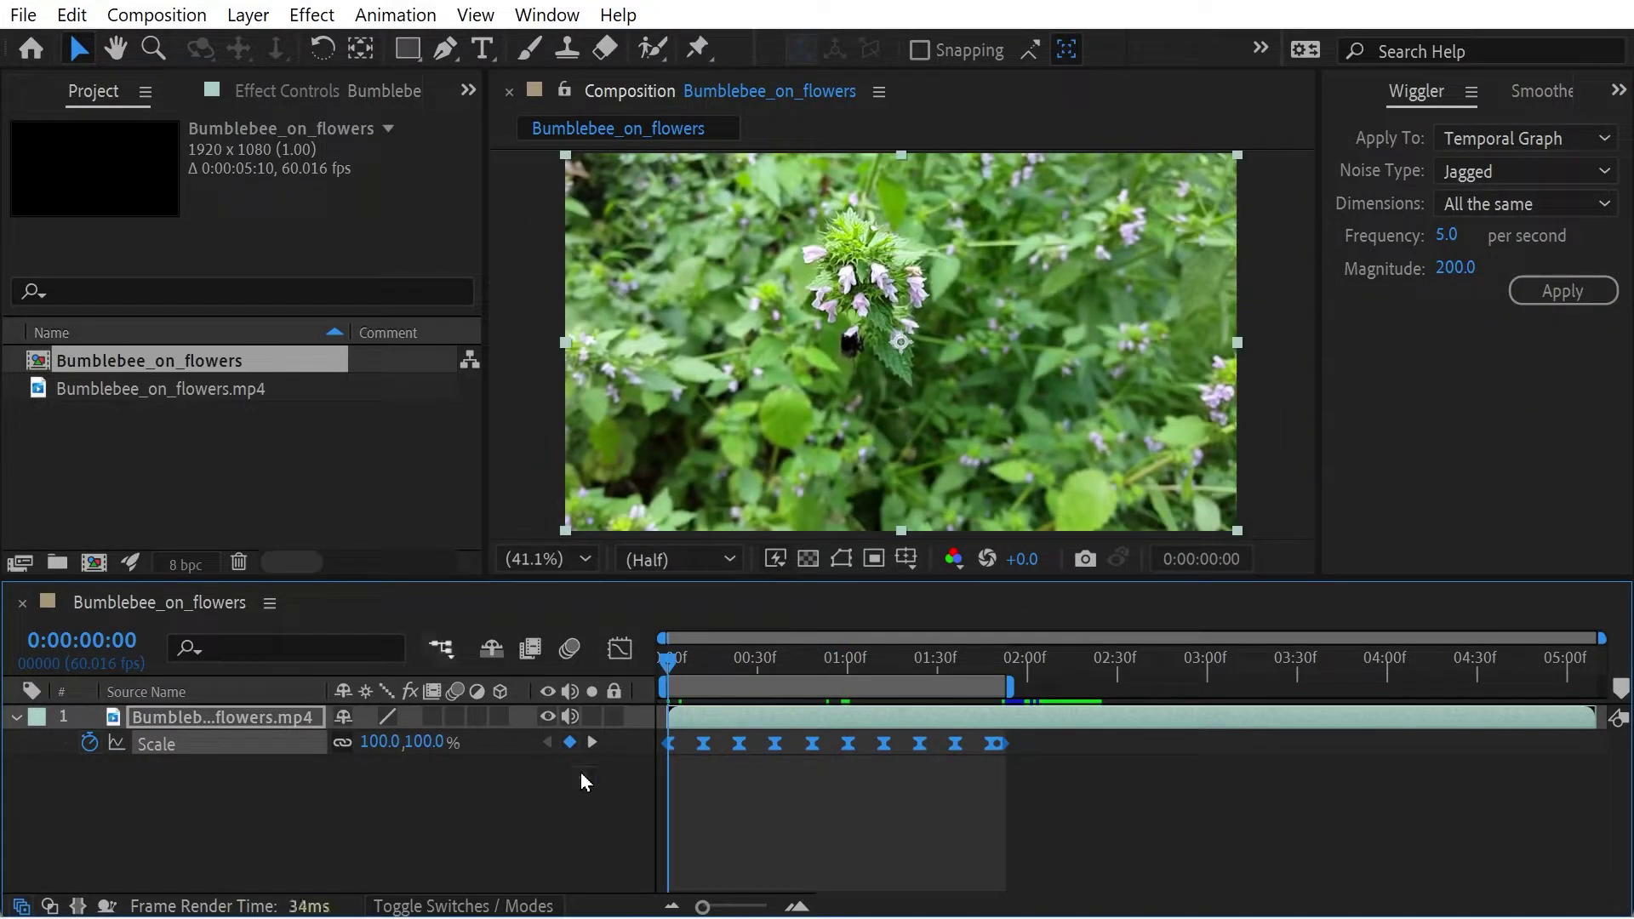
key(space)
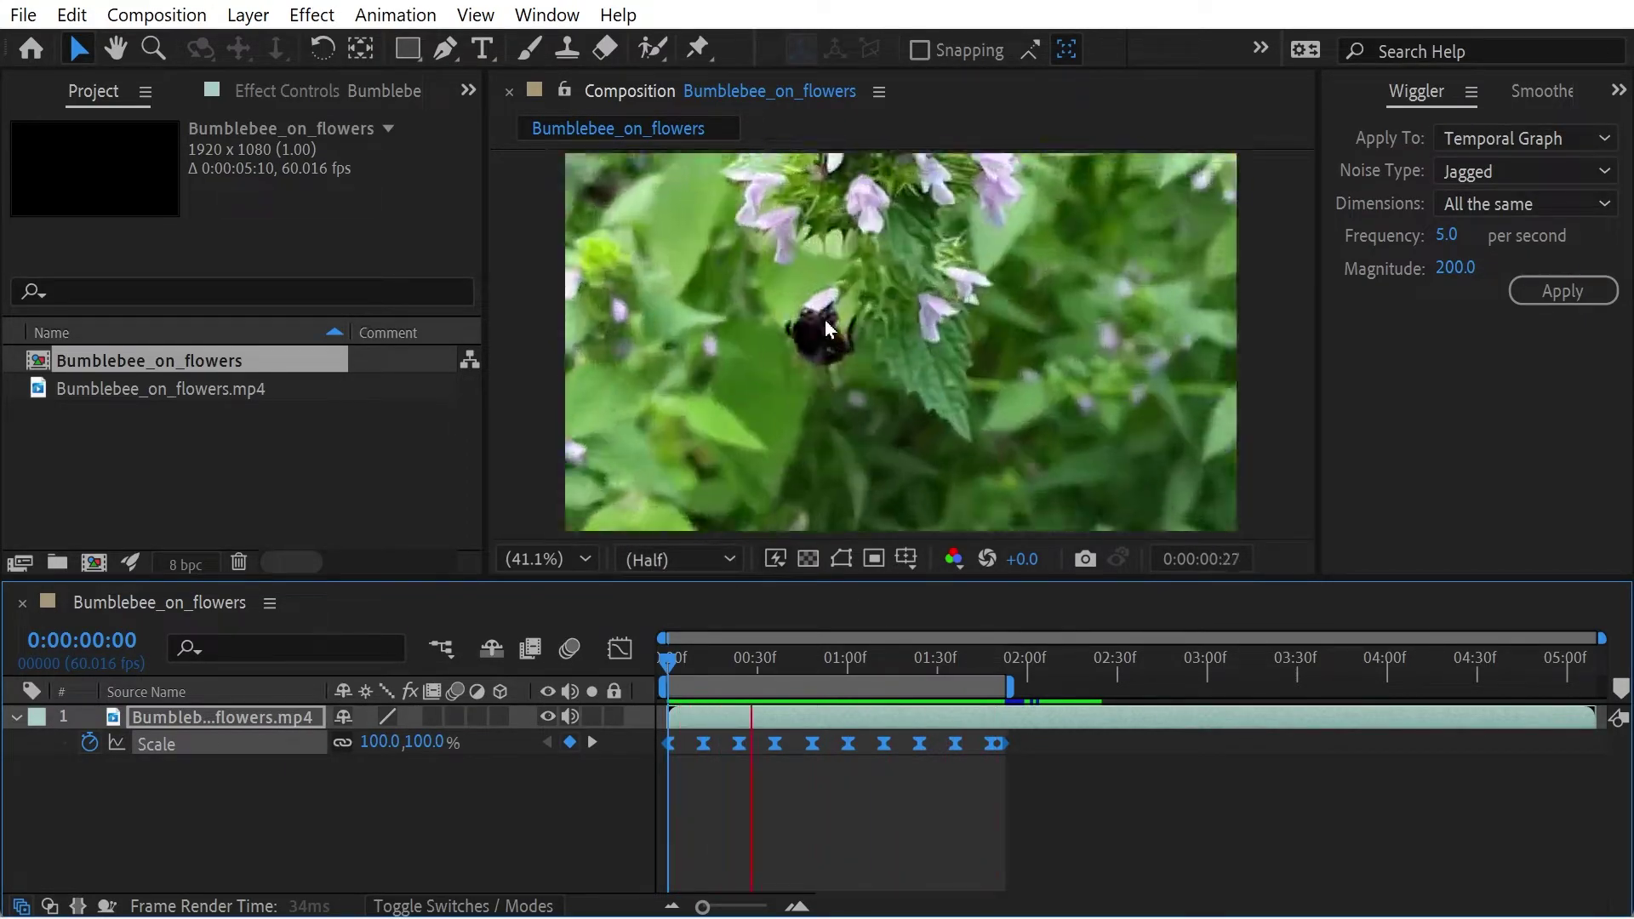
drag(825, 671, 779, 671)
Step: Clear the Wiggler frequency and undo the wiggle, back to two Scale keyframes
click(1447, 239)
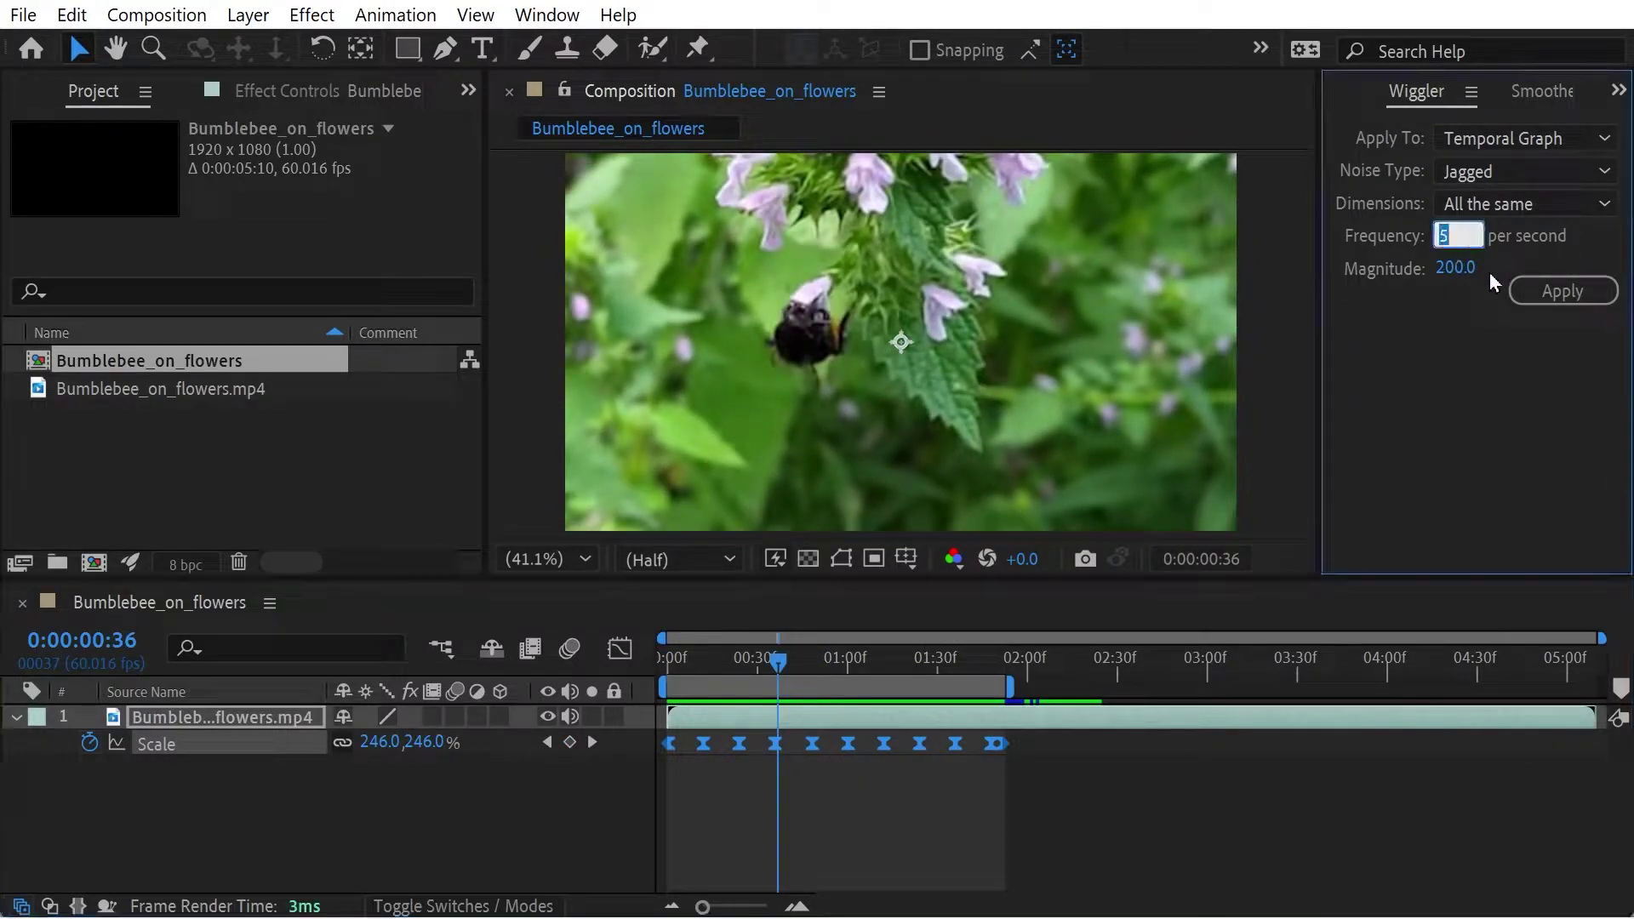
key(BackSpace)
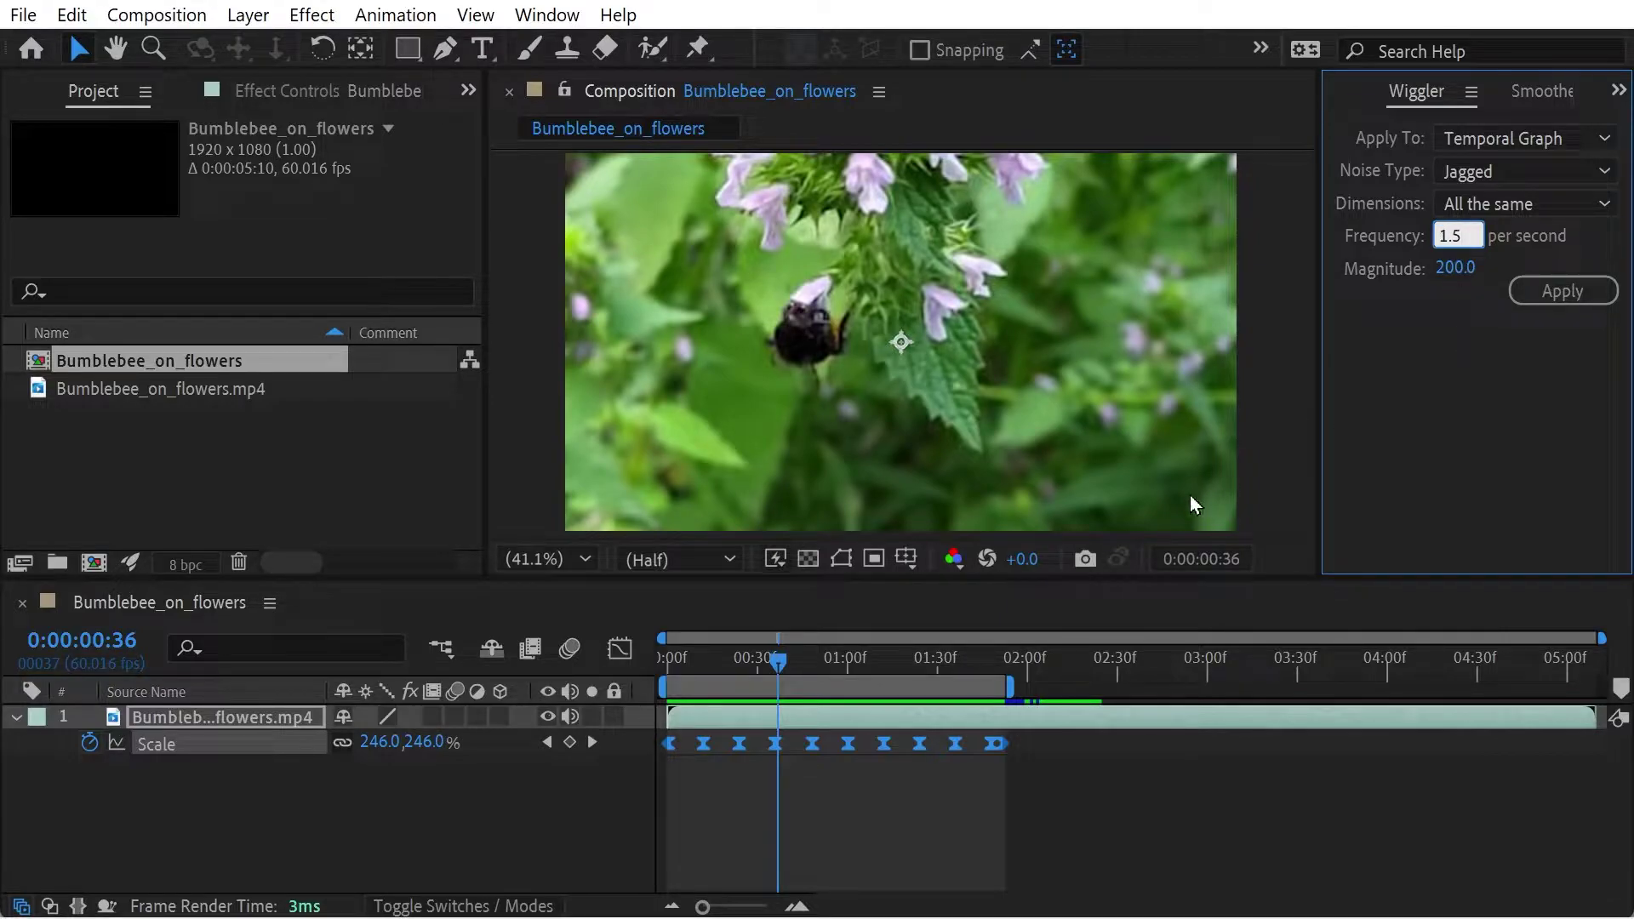
key(Return)
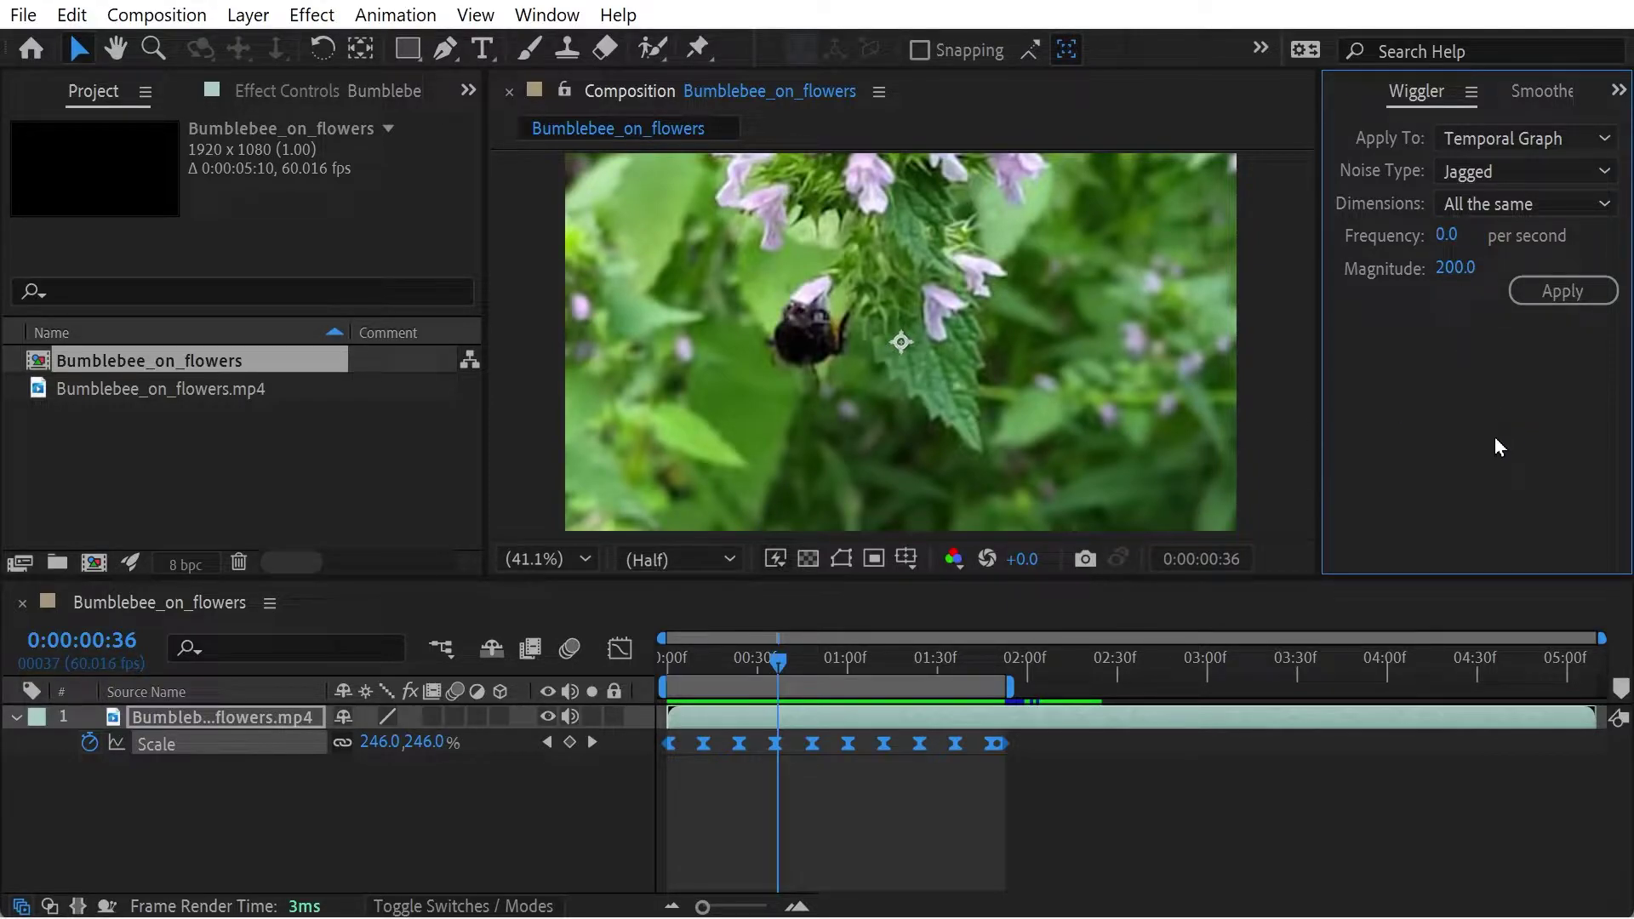
key(ctrl+z)
key(Home)
click(1453, 239)
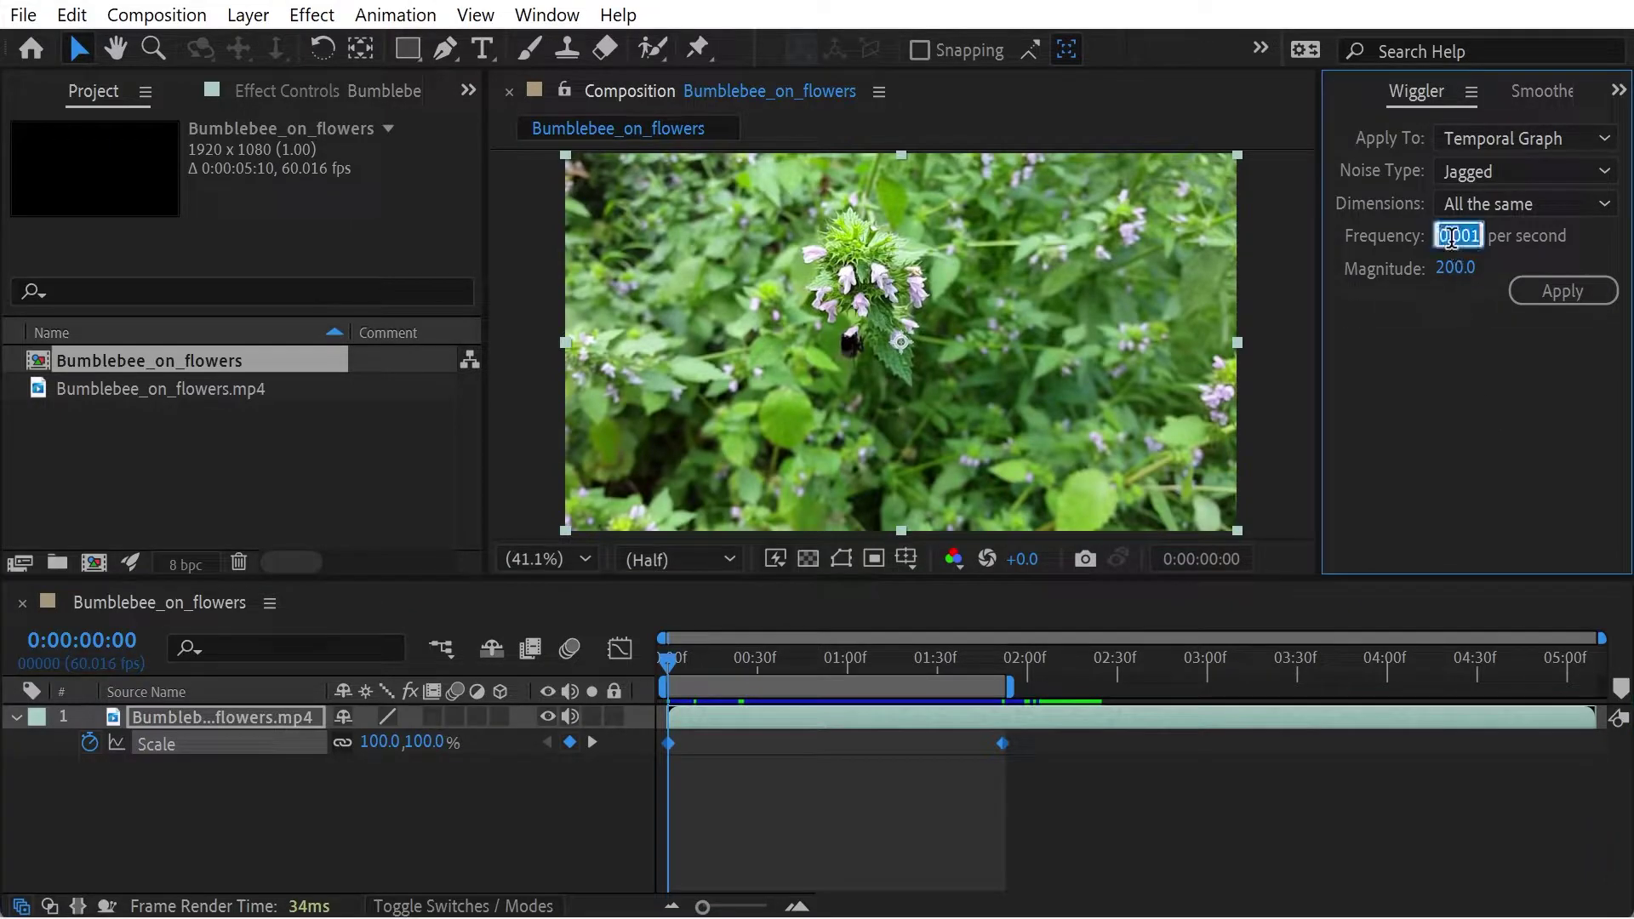
key(Return)
click(1454, 267)
key(Return)
click(1550, 293)
click(829, 662)
key(space)
key(space)
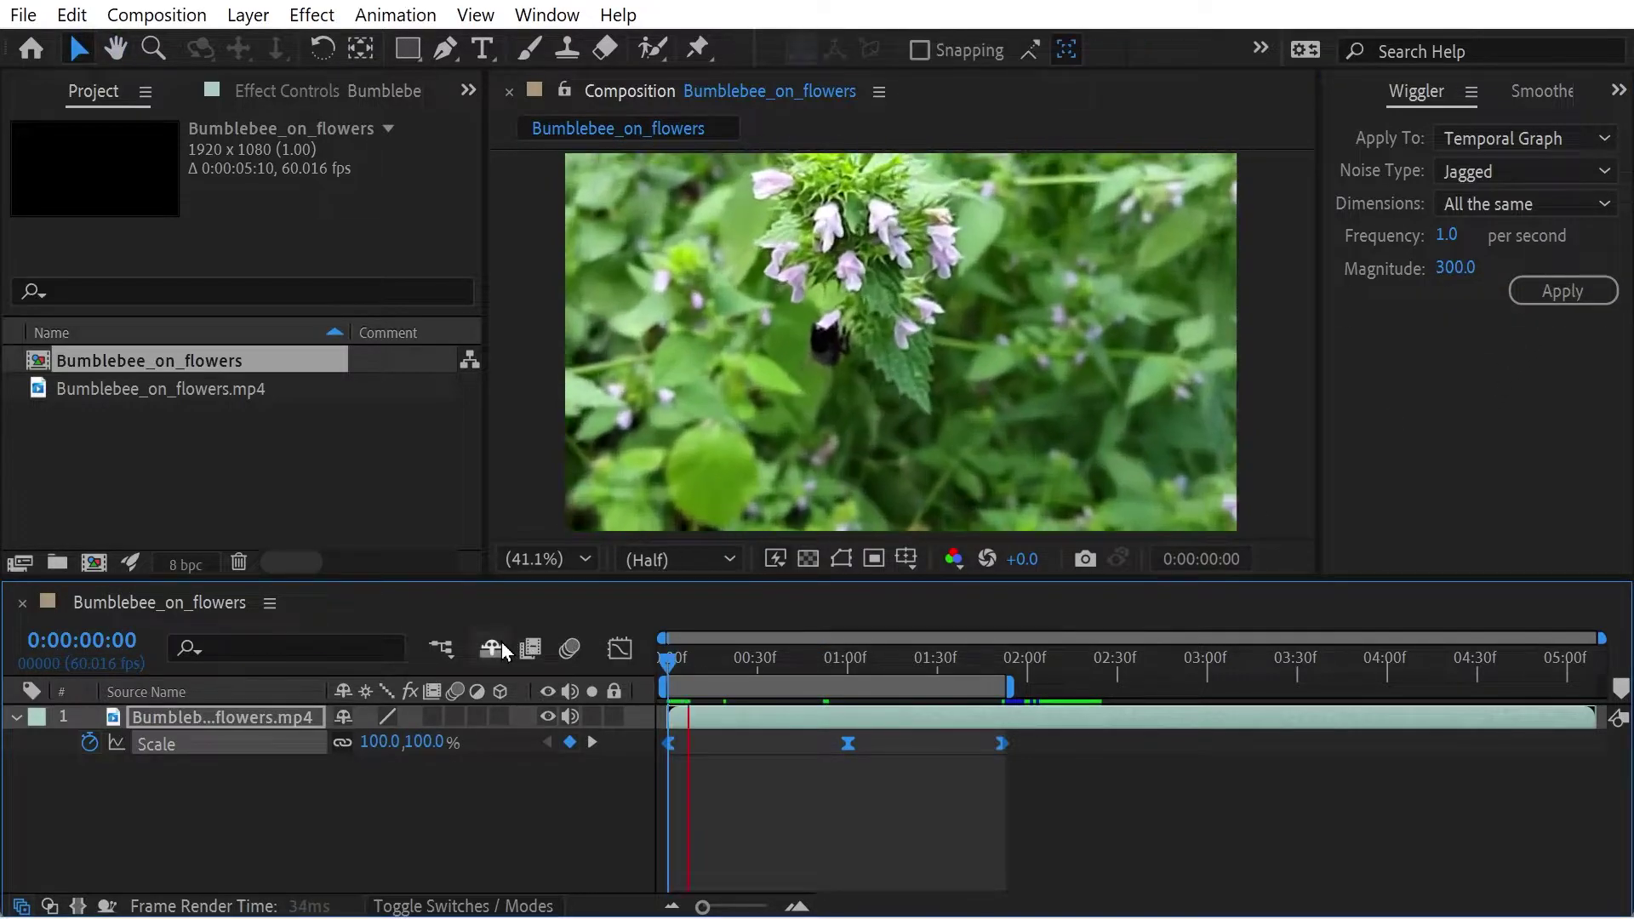
key(space)
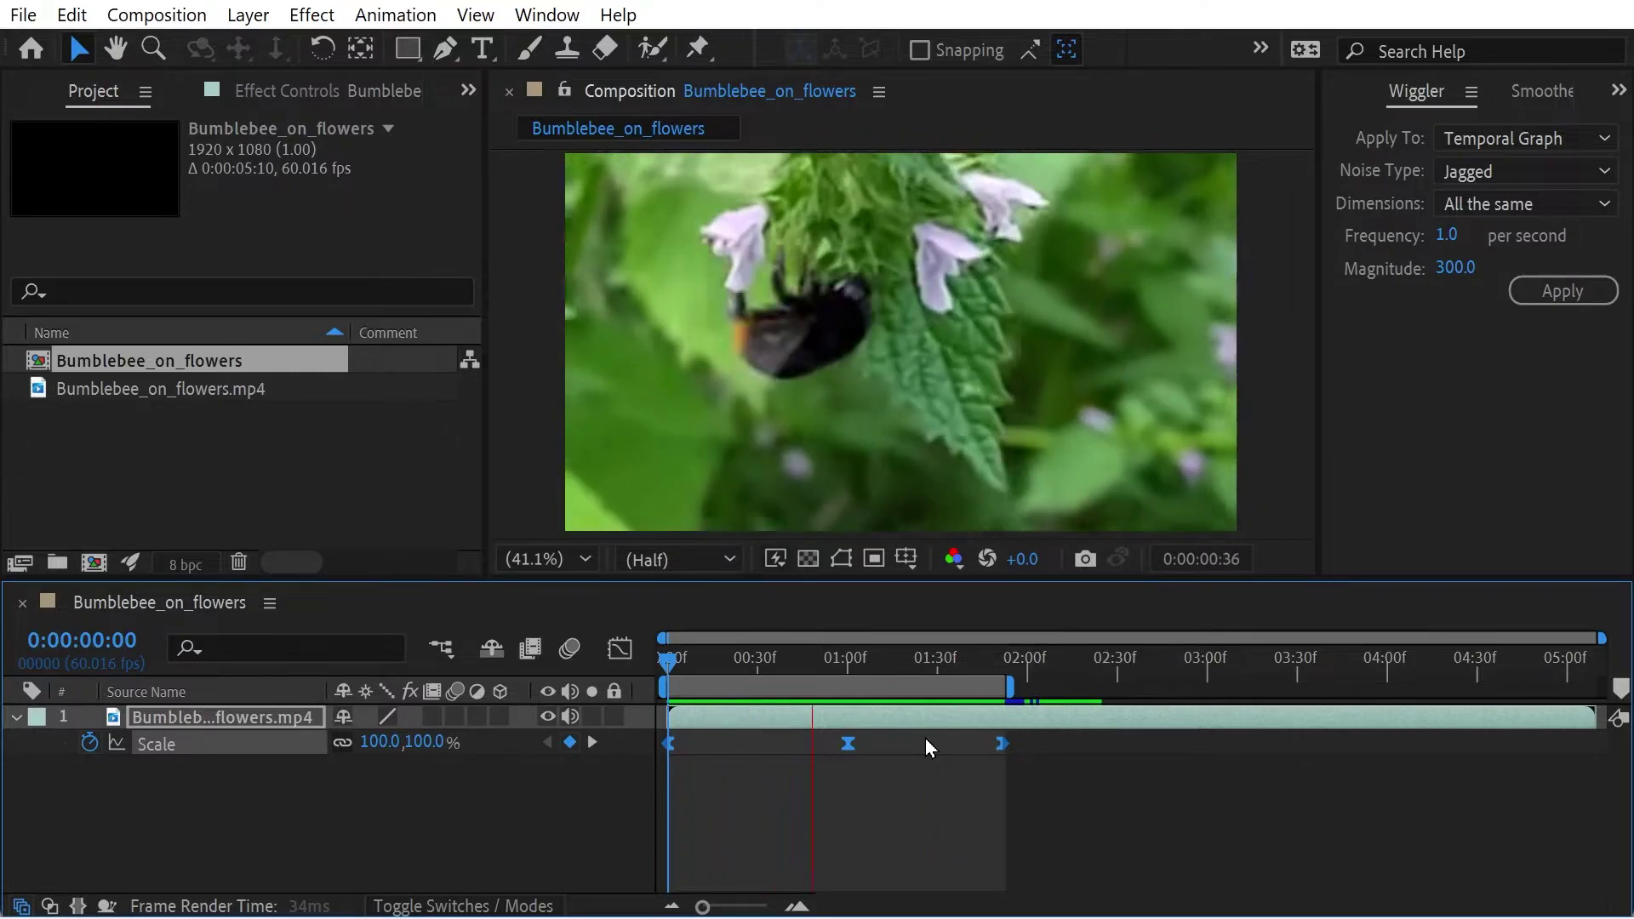
click(926, 738)
click(839, 658)
drag(881, 656, 641, 653)
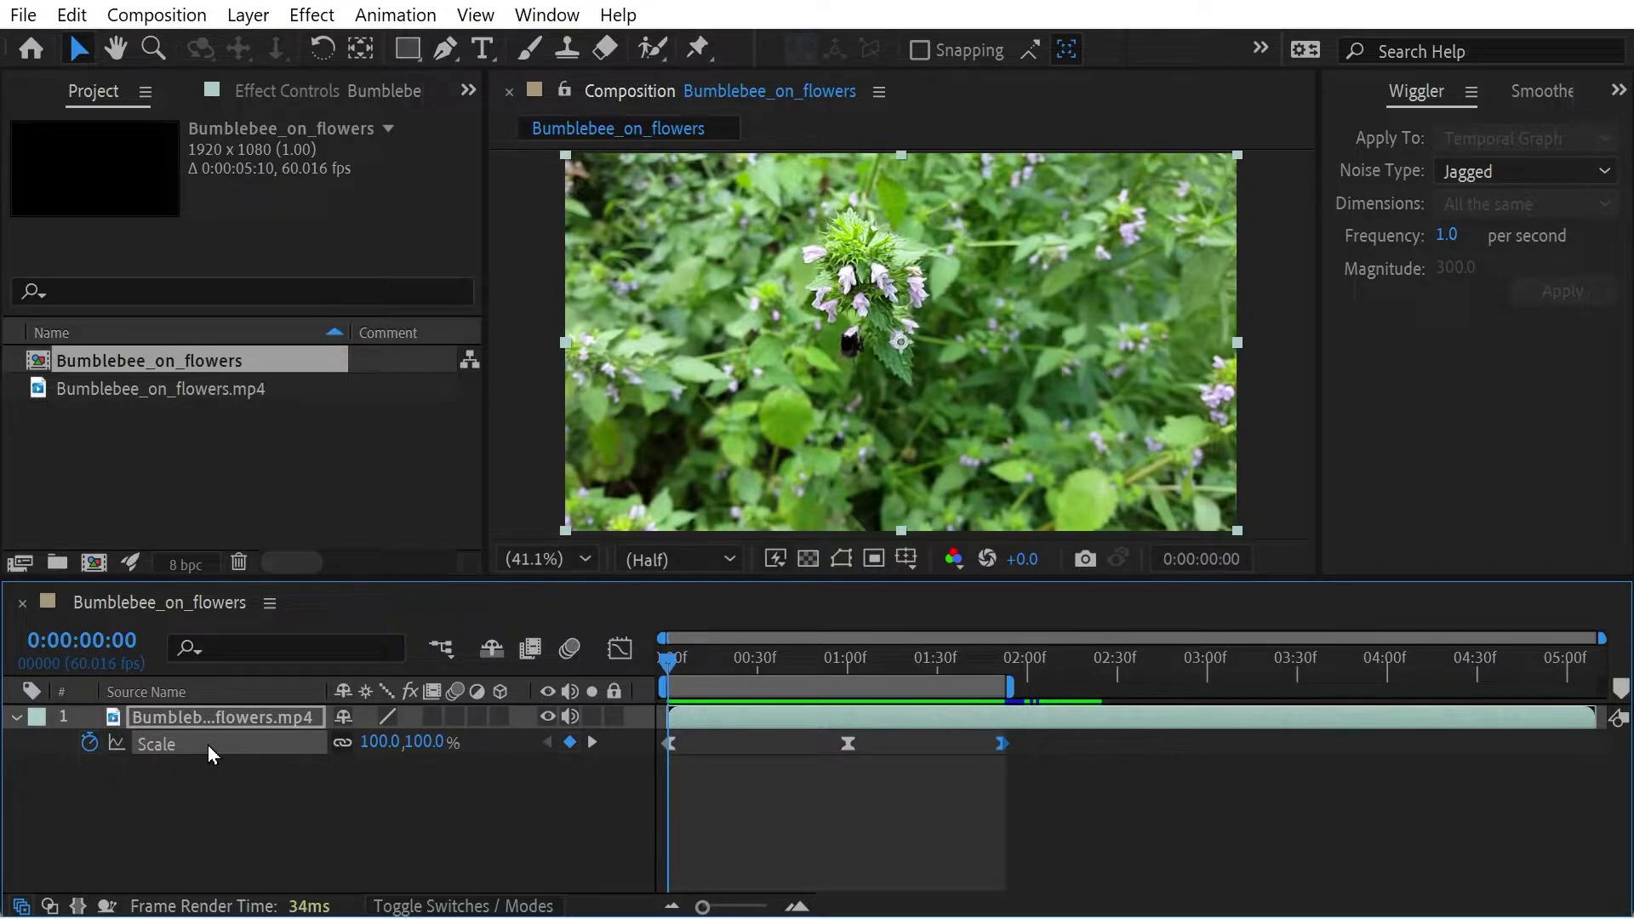
Step: Show the layer's Rotation, Opacity and Scale properties and select Rotation
key(r)
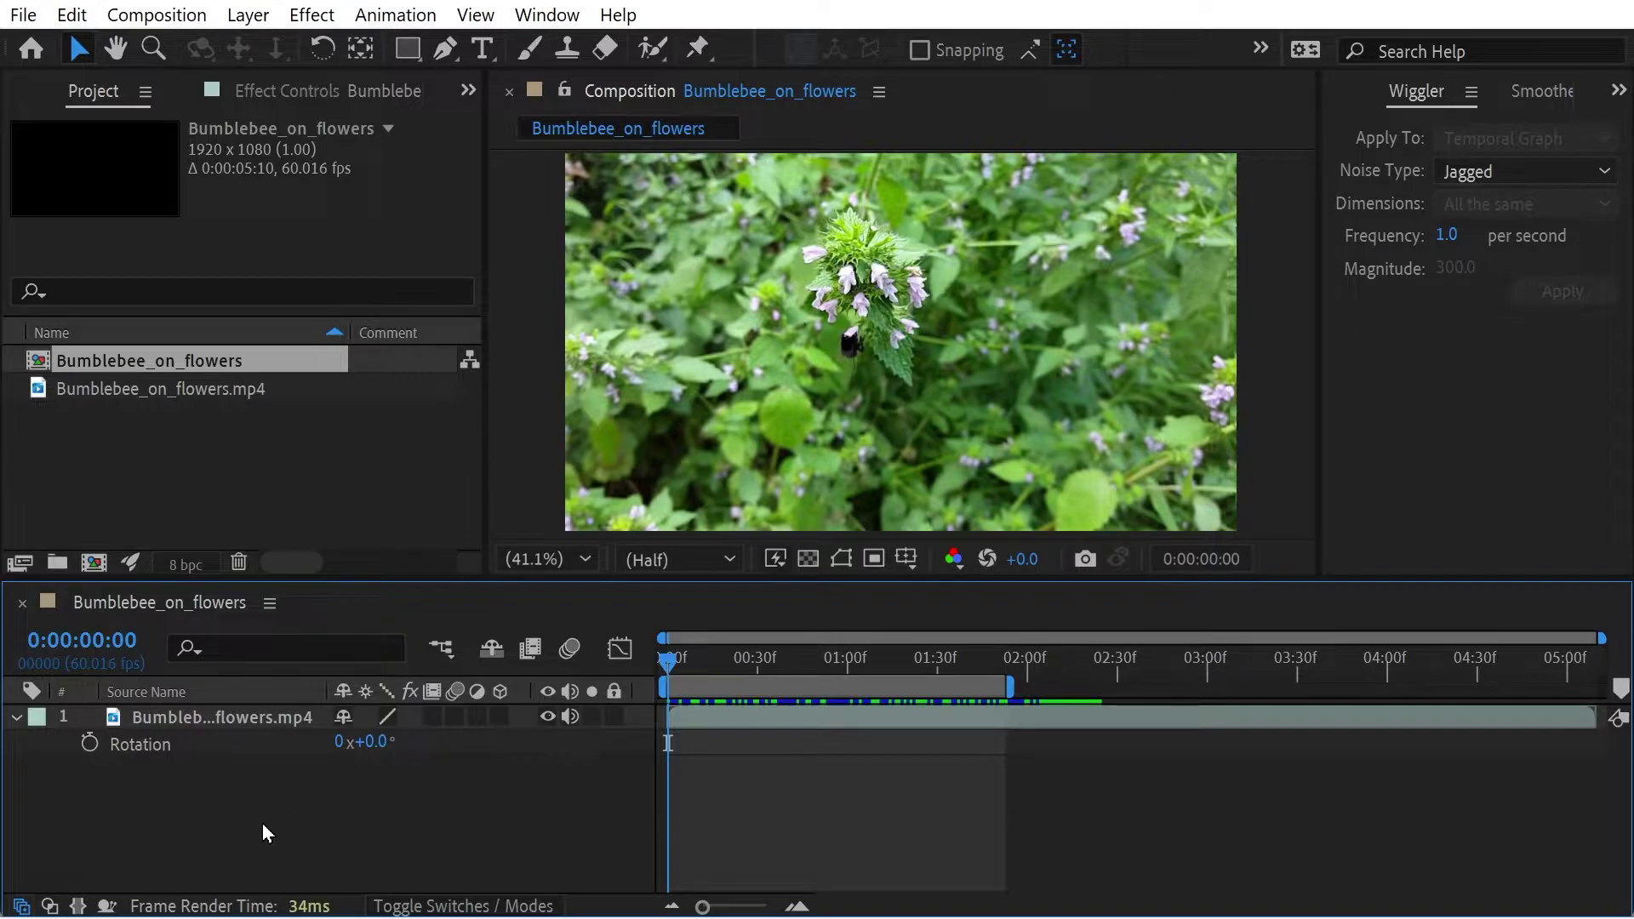
key(shift+t)
key(shift+s)
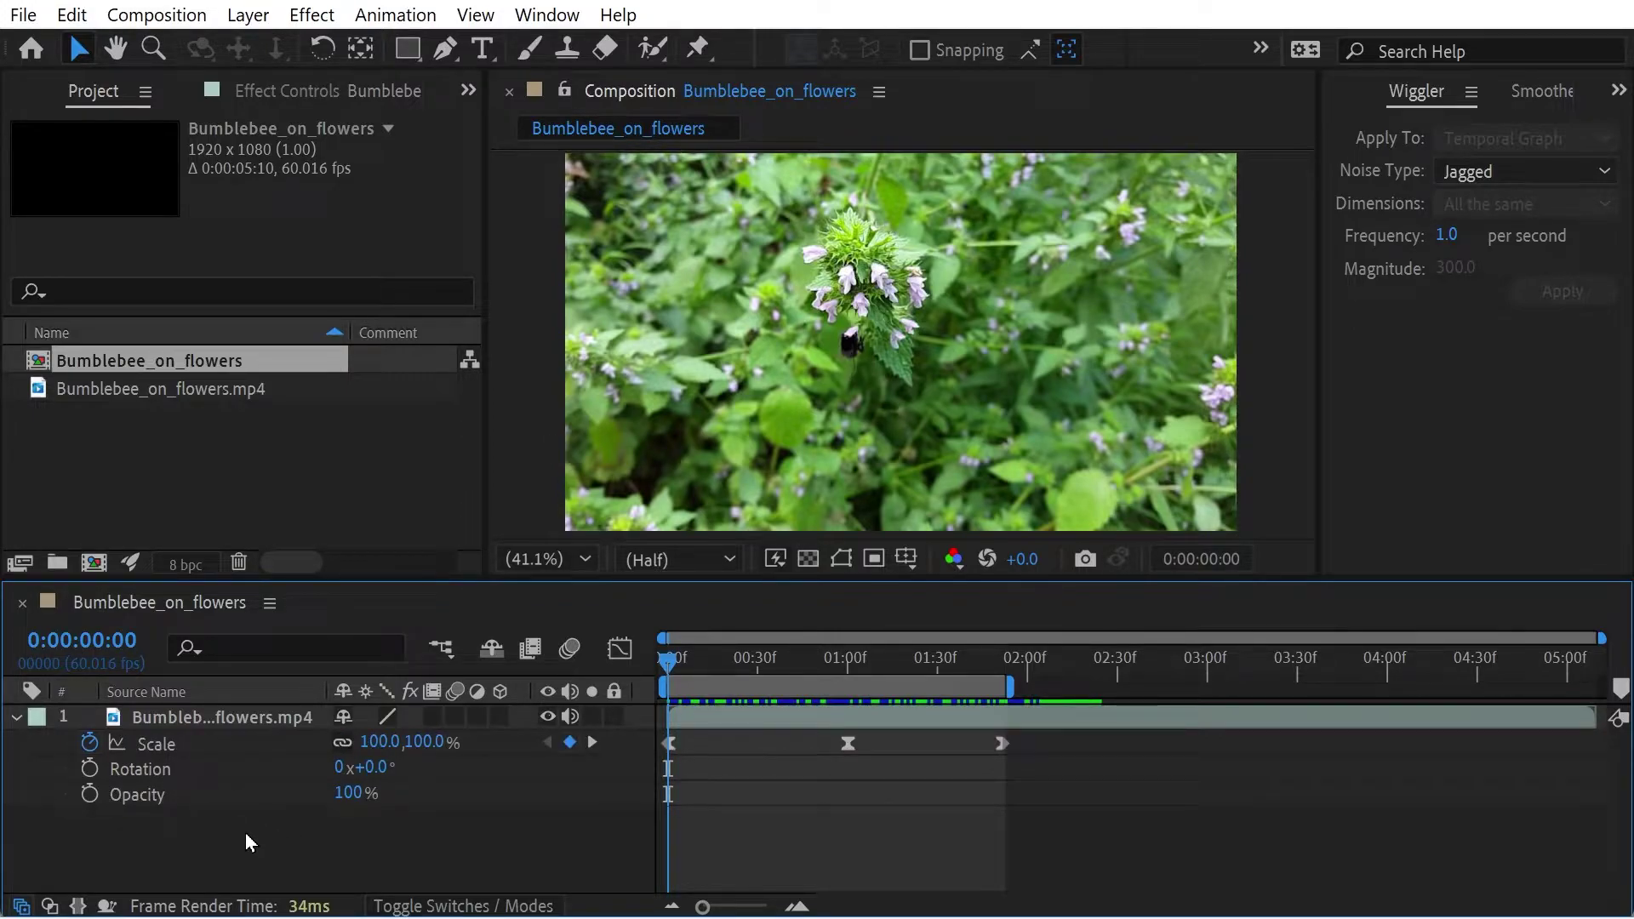
click(139, 768)
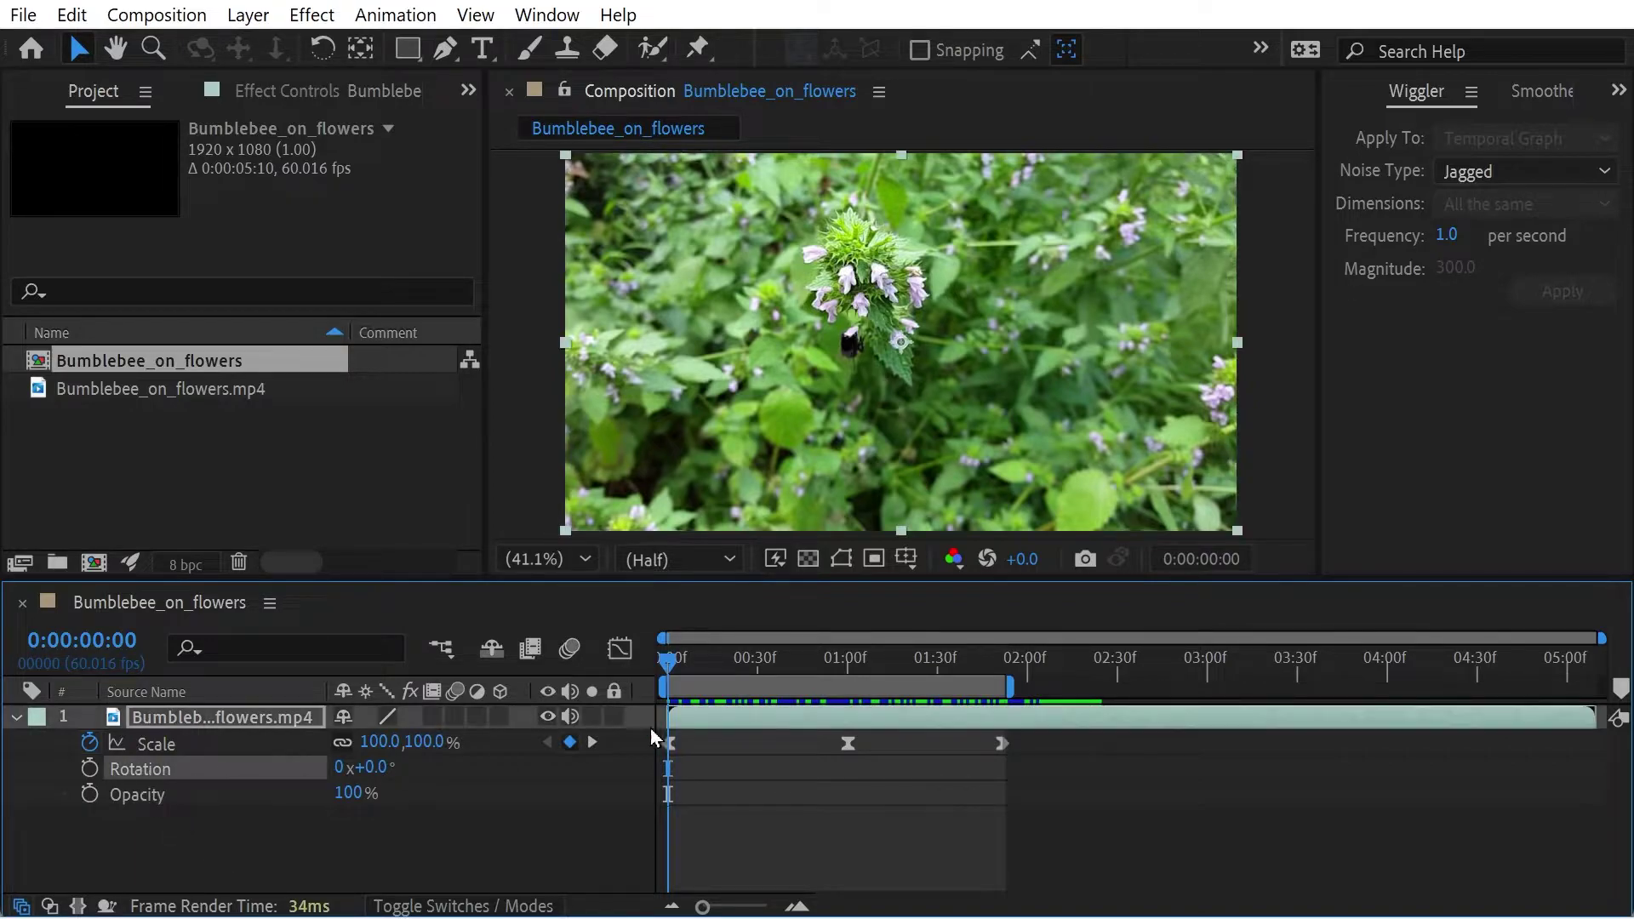
Step: Key Rotation at the first frame and again at 0:00:01:51
drag(816, 656, 663, 664)
click(90, 768)
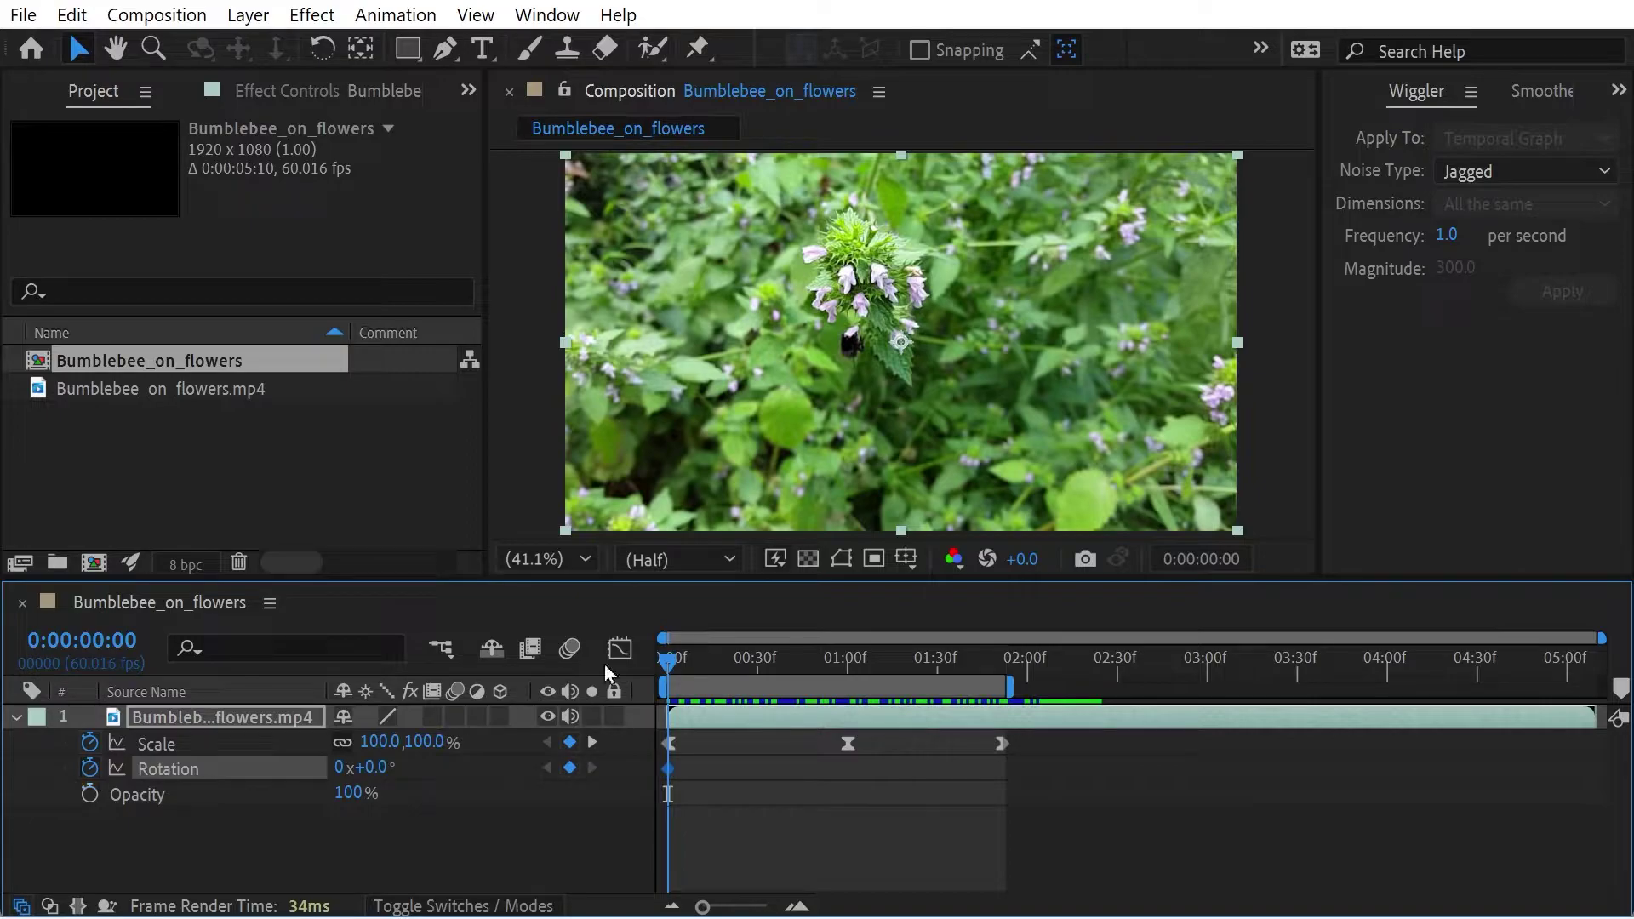
drag(669, 657, 1020, 656)
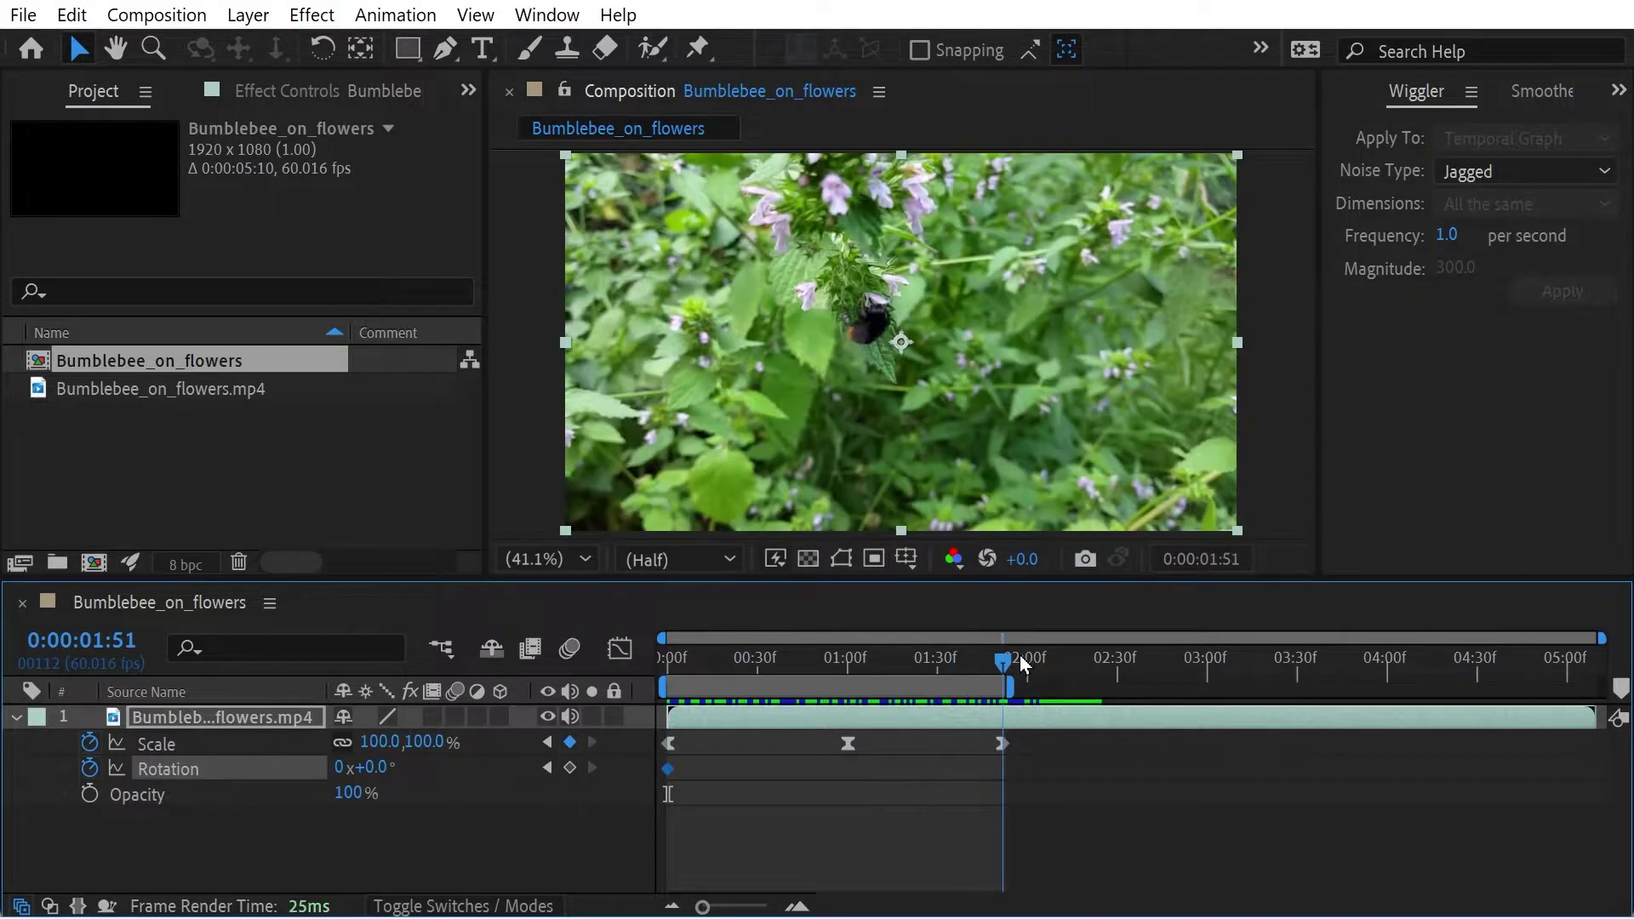
click(570, 768)
Step: Scrub through the clip and briefly preview the animation timing
drag(947, 662, 640, 667)
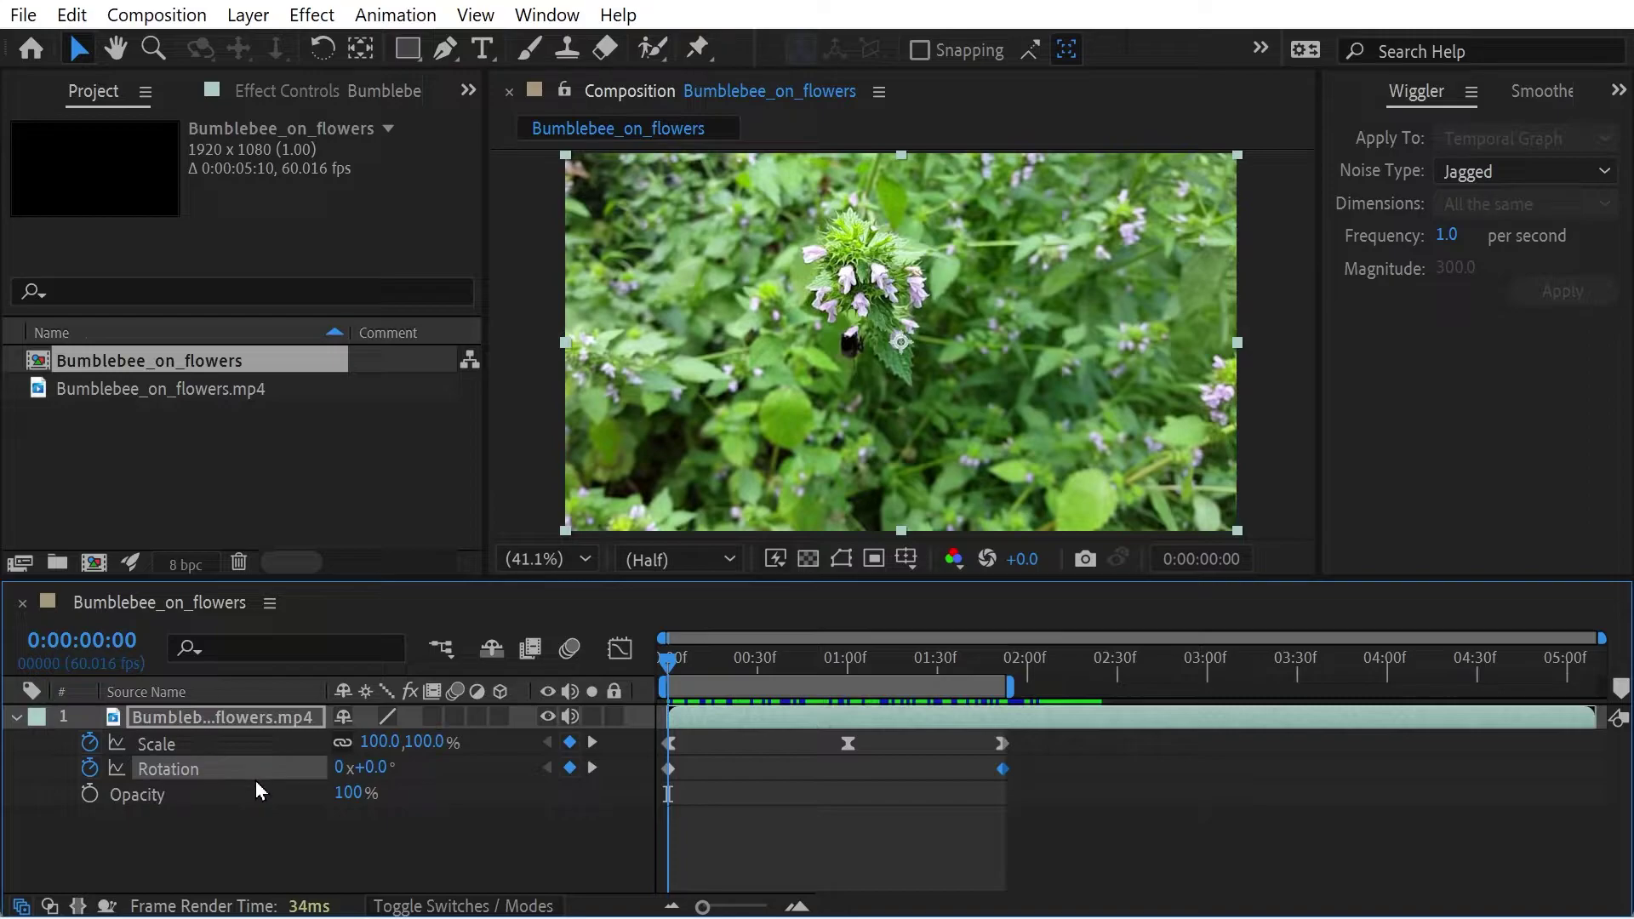
drag(709, 657, 606, 688)
key(space)
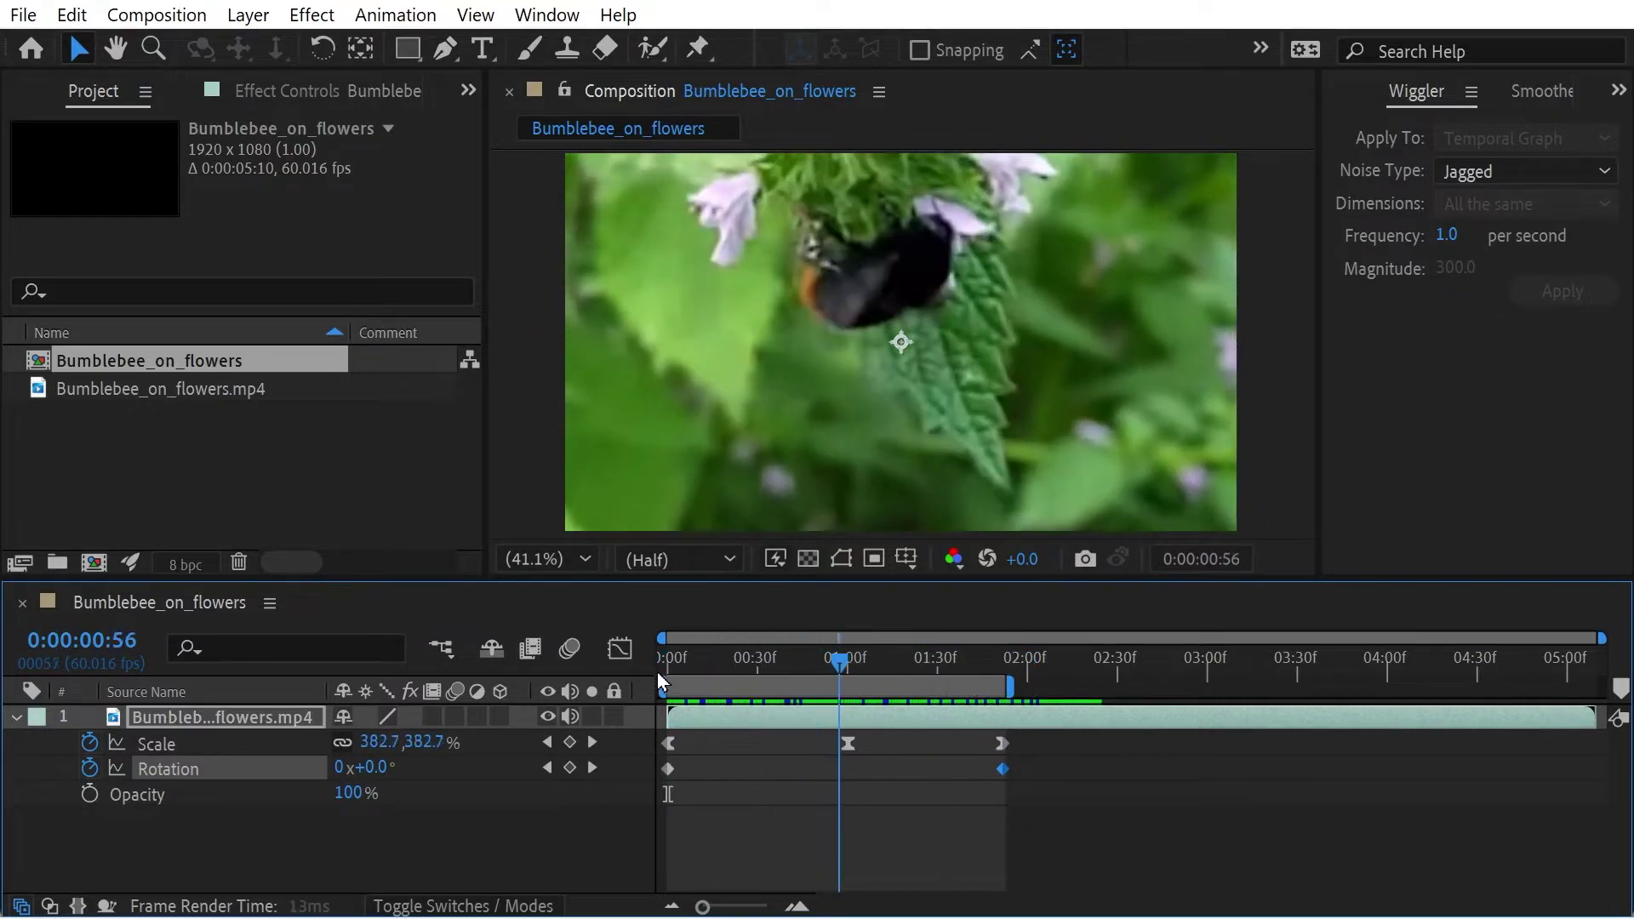
key(space)
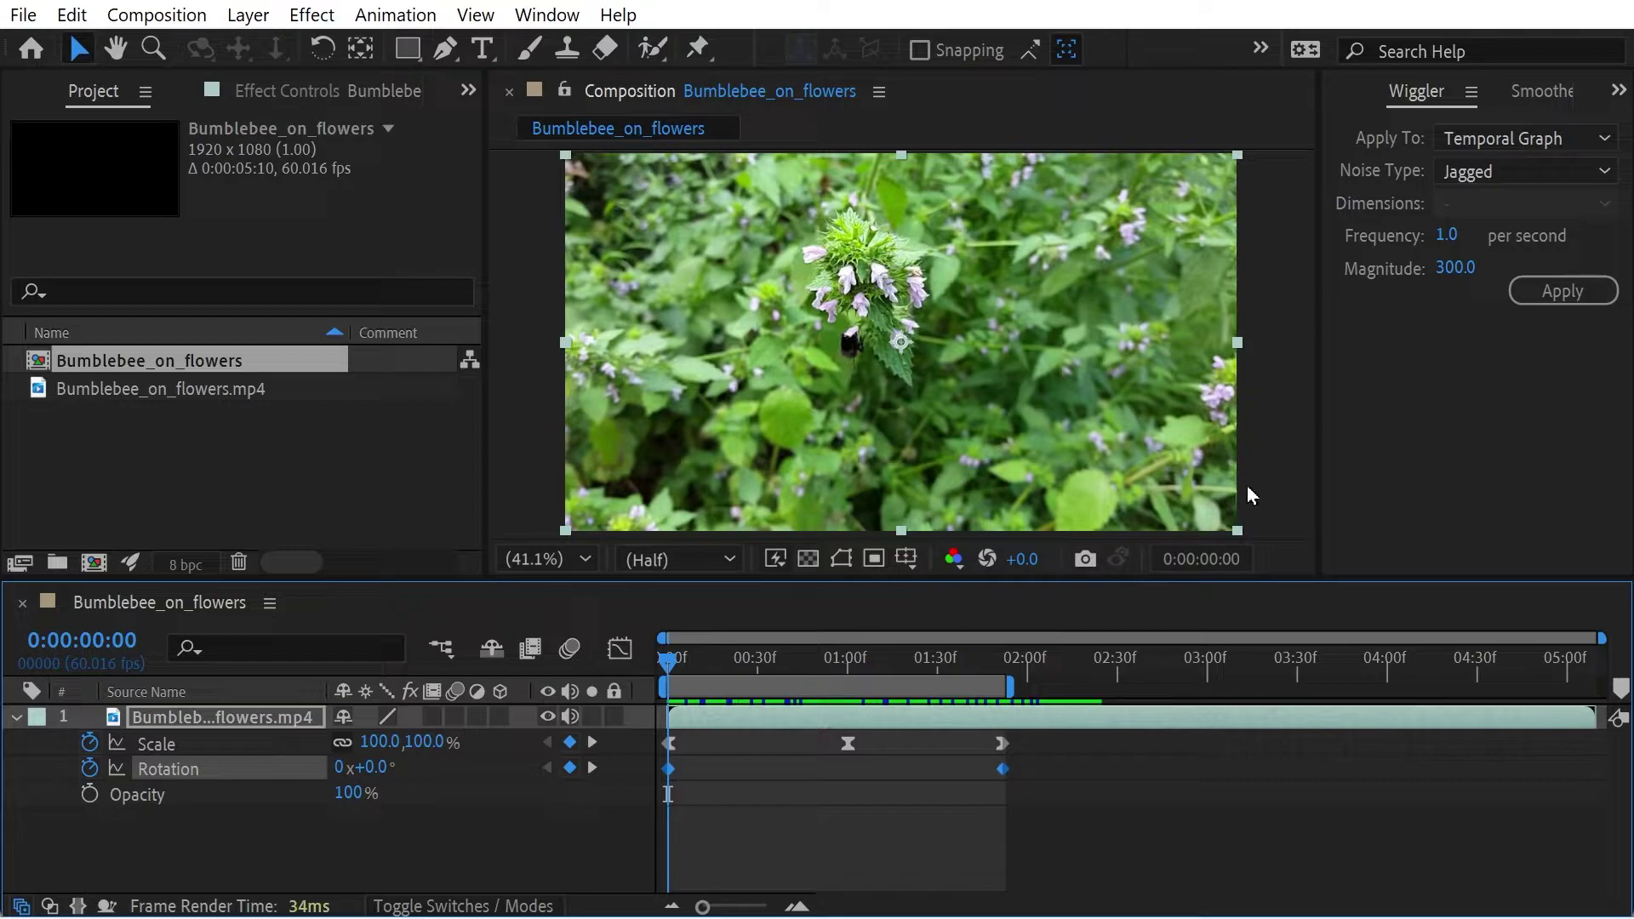
Step: Wiggle the Rotation keyframes at the default magnitude 300 and preview it
click(1555, 288)
key(space)
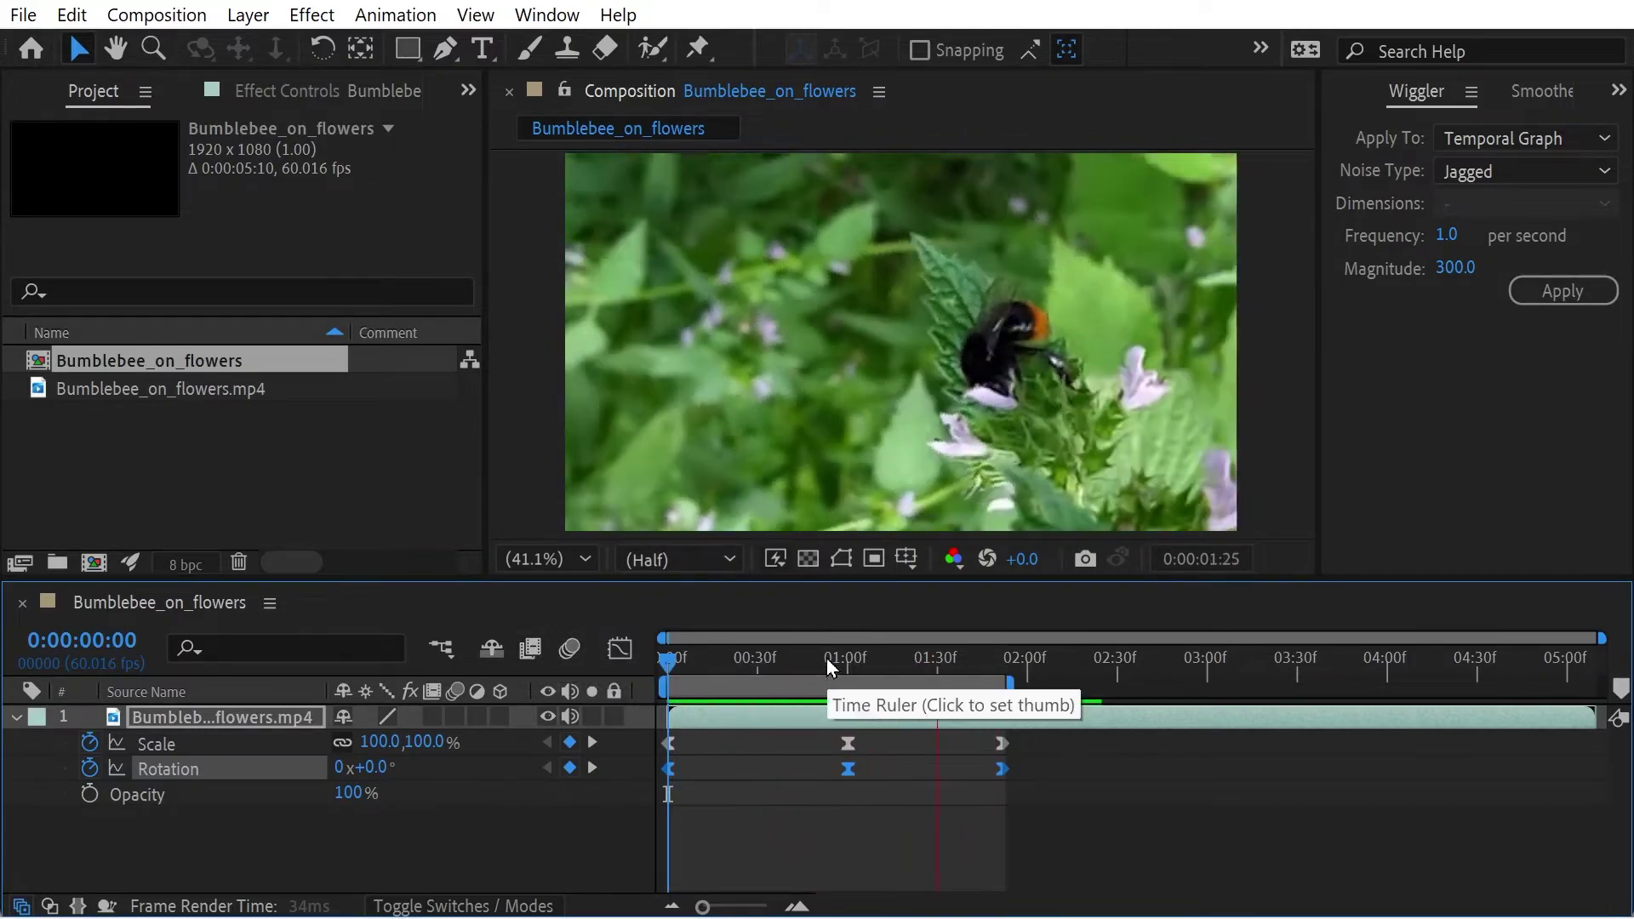
drag(729, 657, 617, 656)
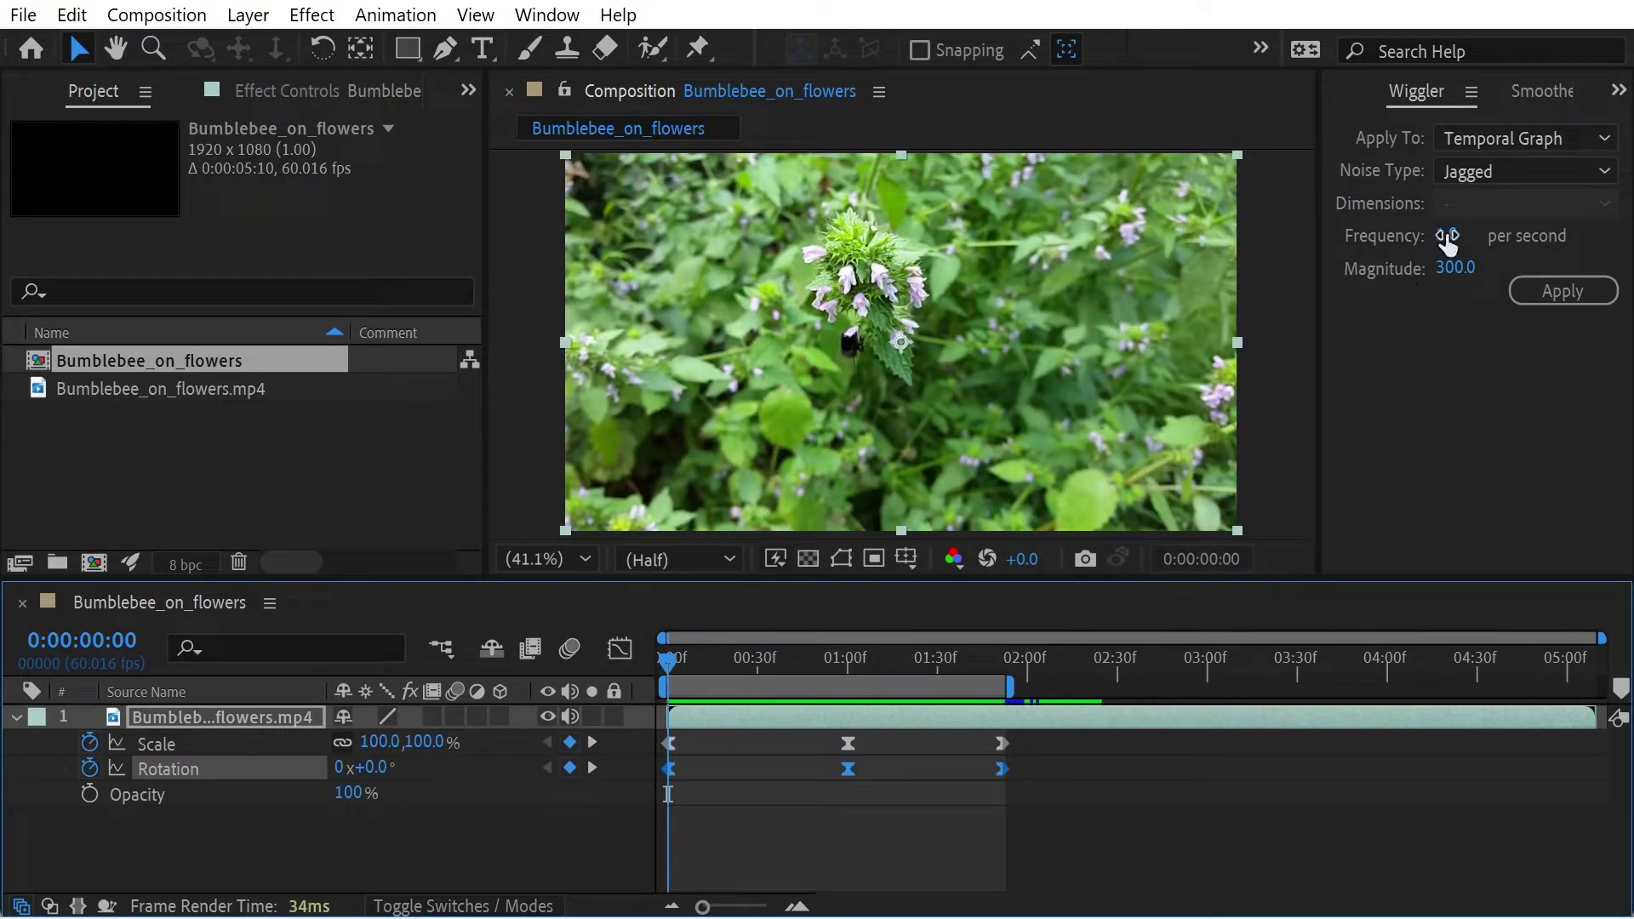
Step: Rewiggle Rotation with magnitude 50 and preview the subtler wobble
click(1456, 274)
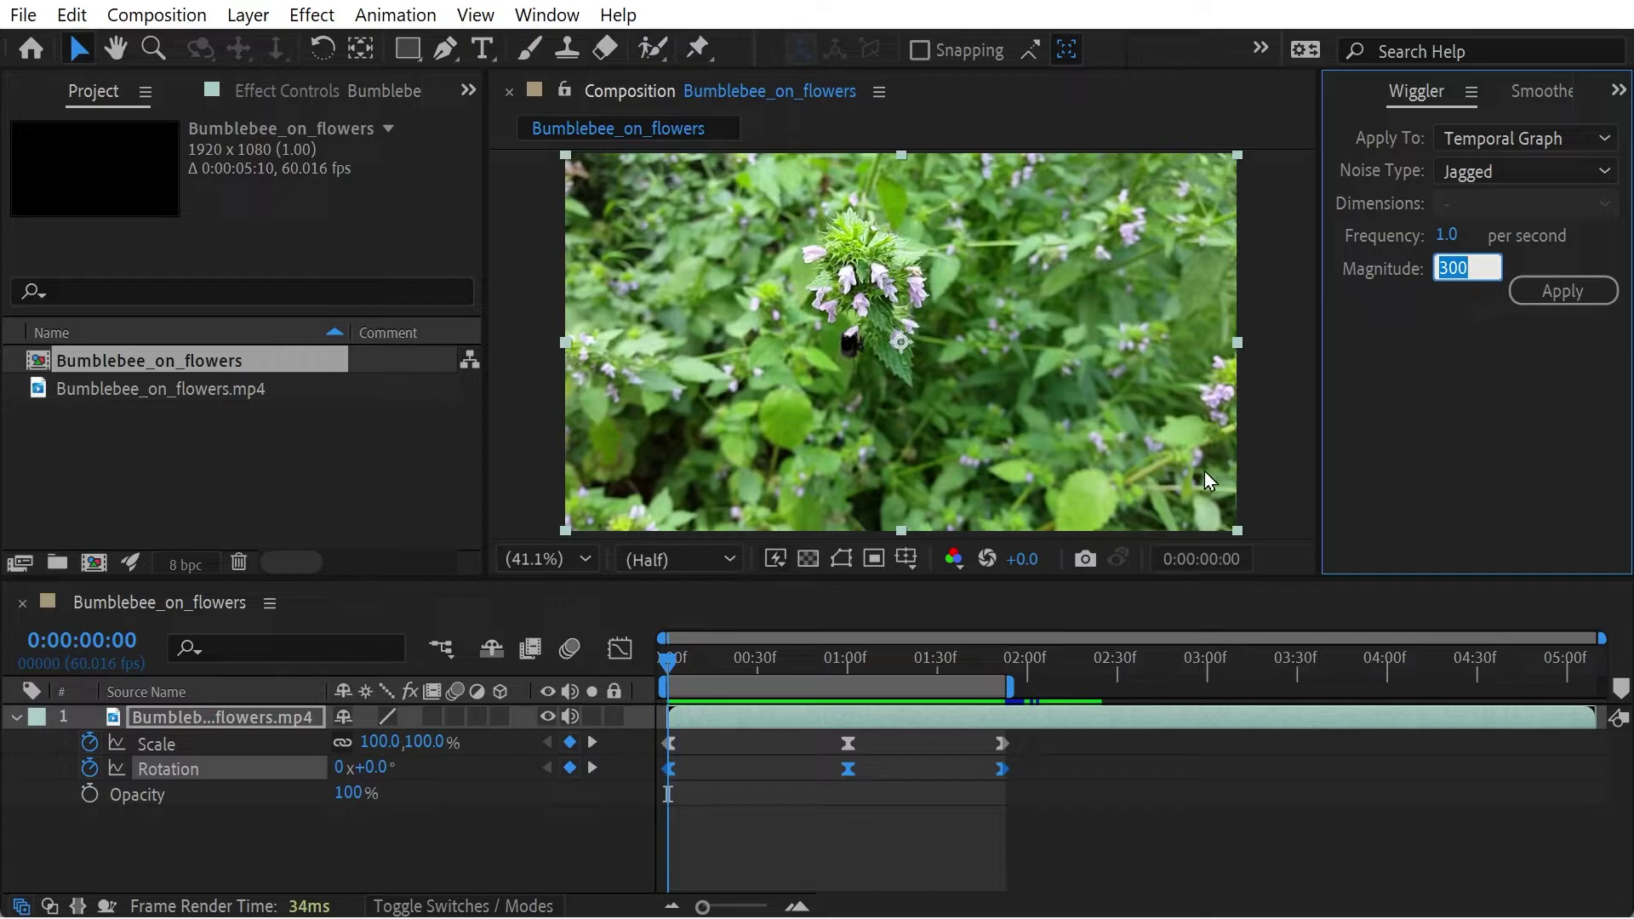
key(Return)
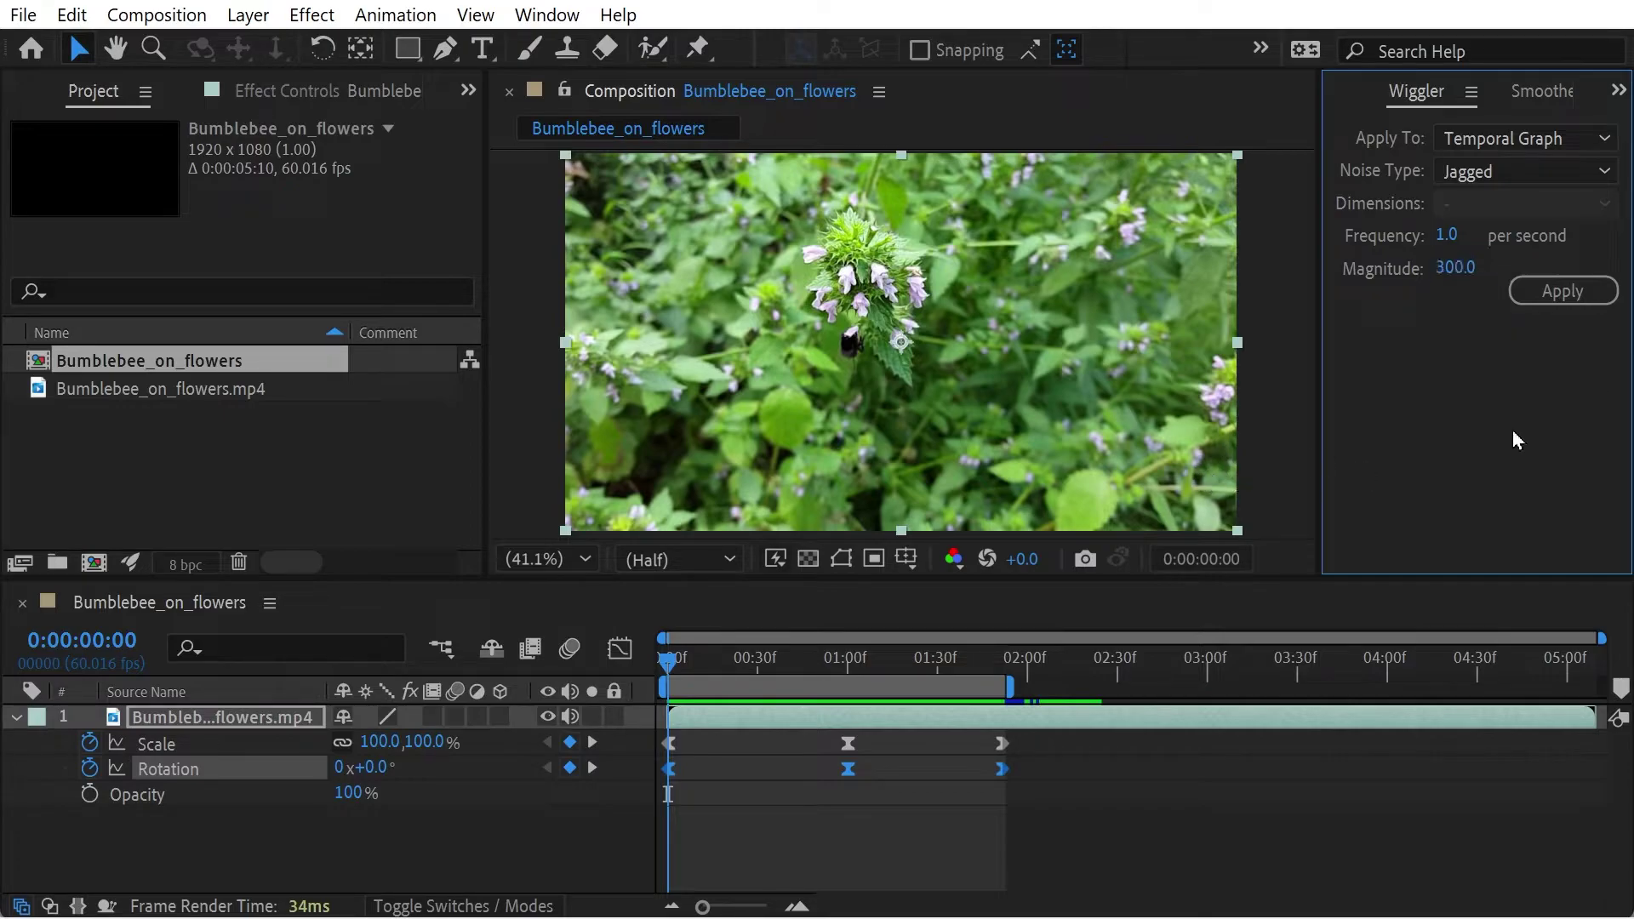
click(1459, 269)
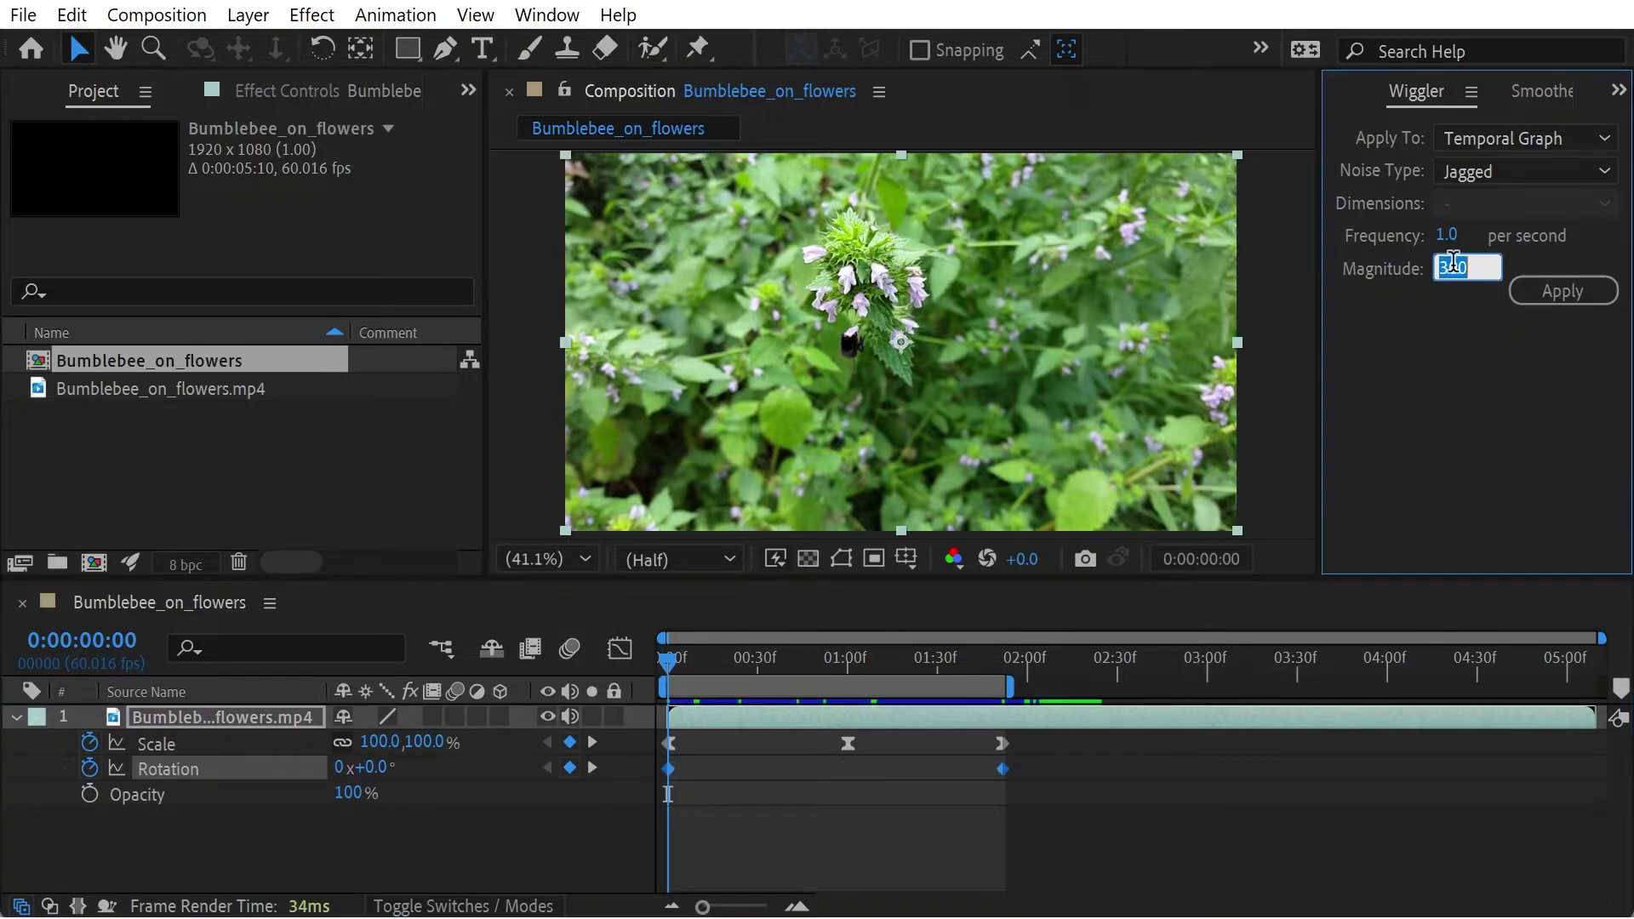
text(50)
click(1484, 486)
click(1563, 289)
key(space)
key(space)
key(space)
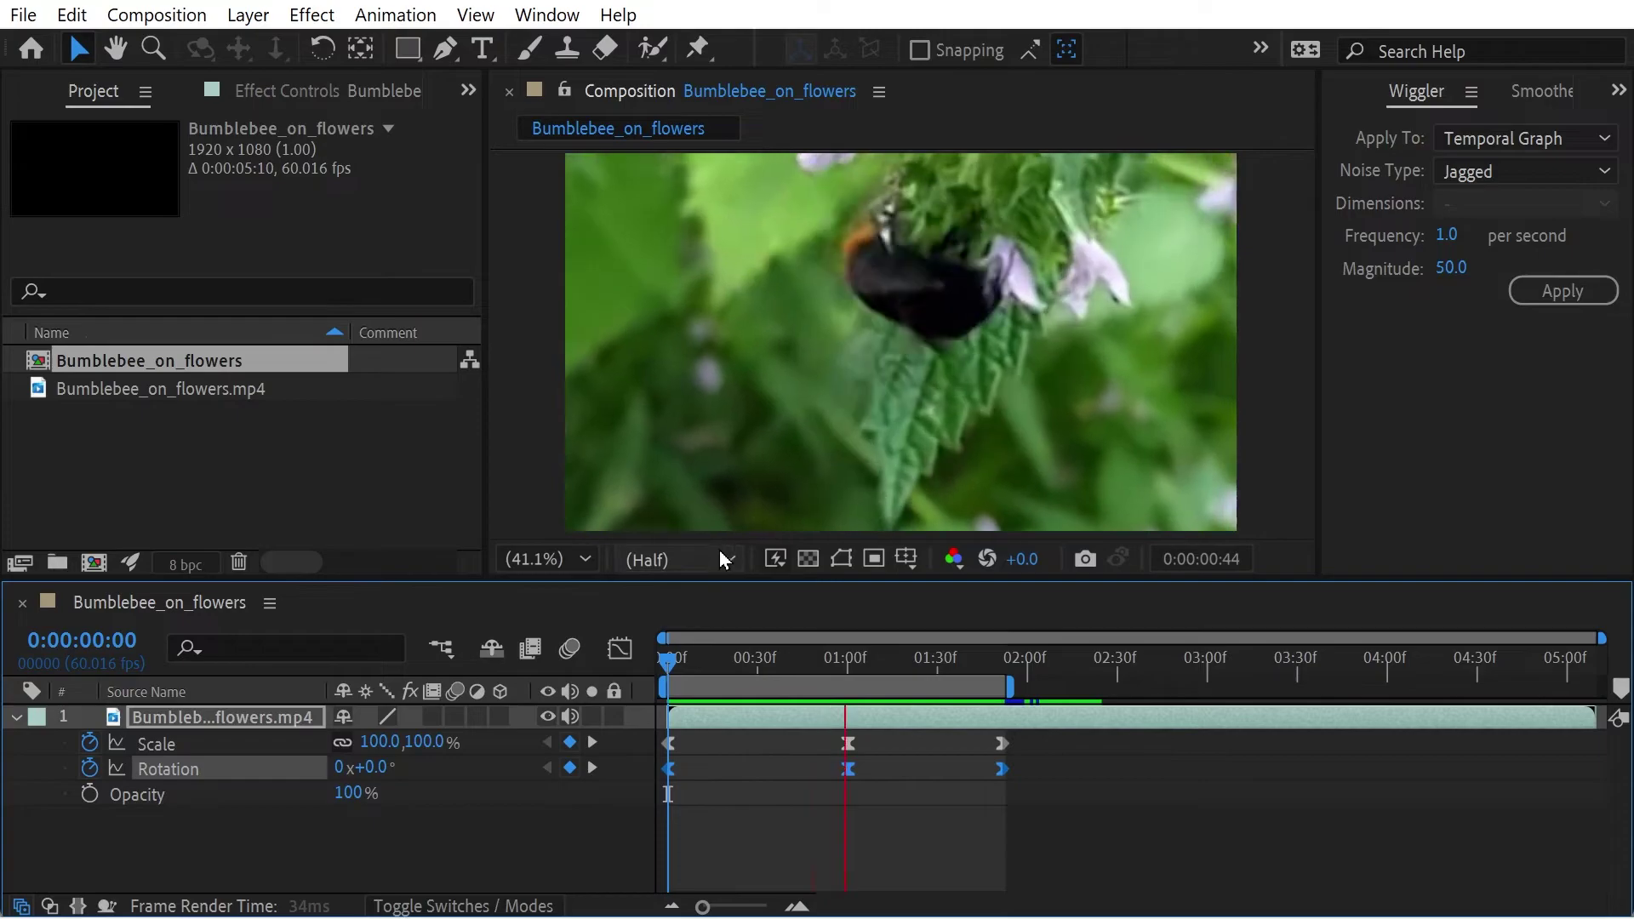
Step: Stop the running preview and switch the viewer resolution to Full
click(718, 558)
click(718, 554)
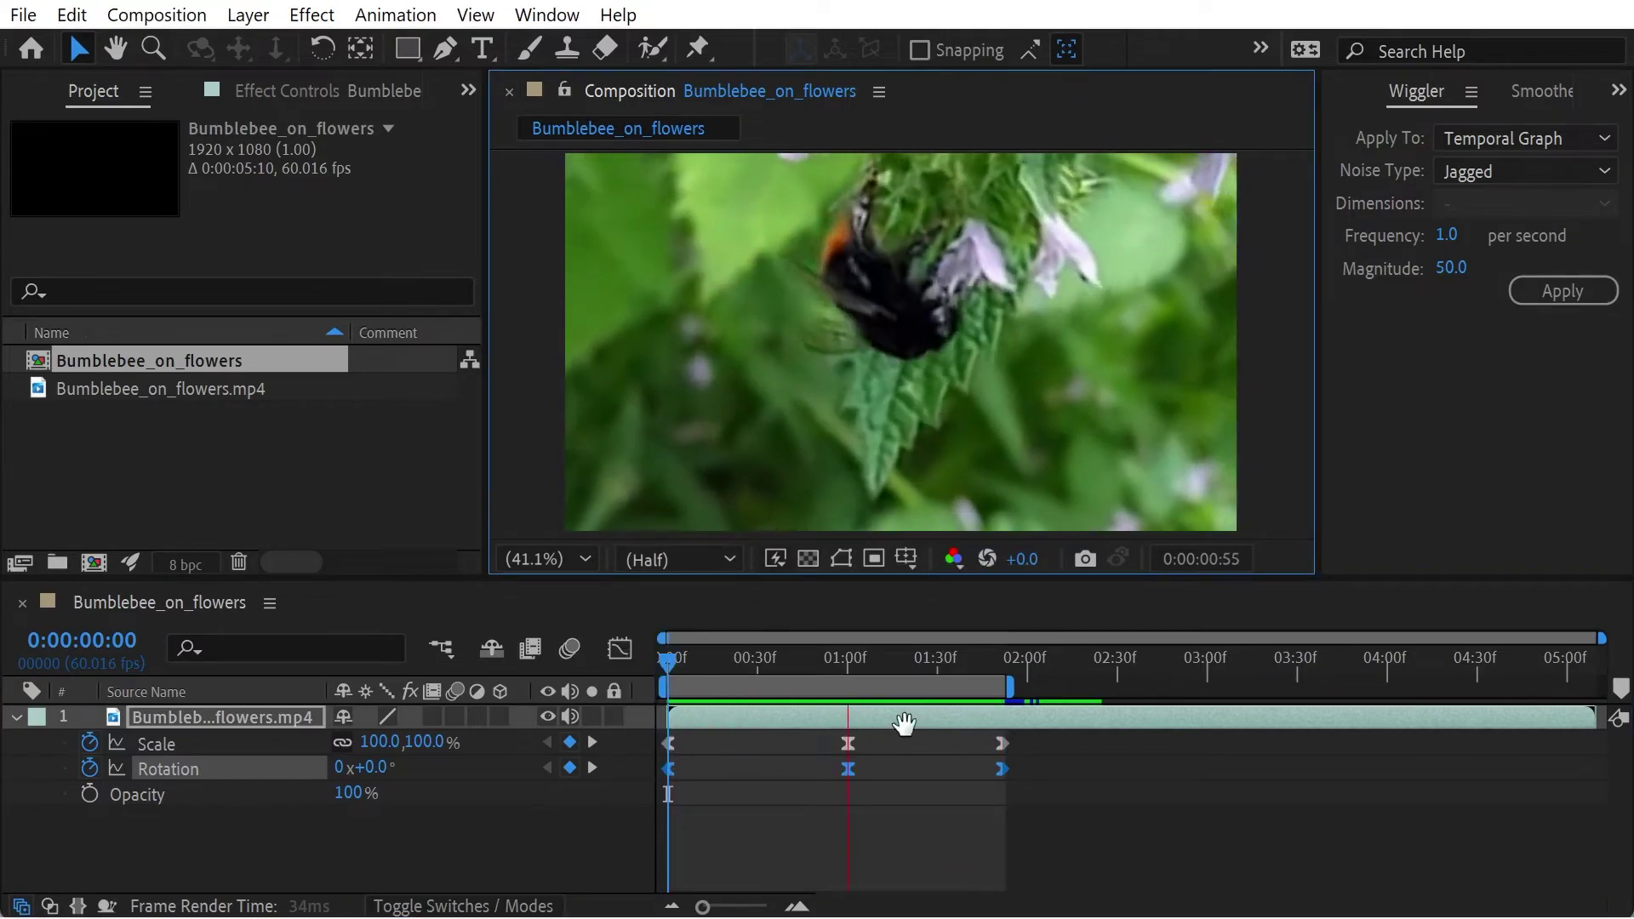
key(space)
click(720, 559)
click(672, 628)
Step: Return to the clip's start, set resolution to Half, and play the zoom-and-rotate wobble
drag(809, 656, 519, 656)
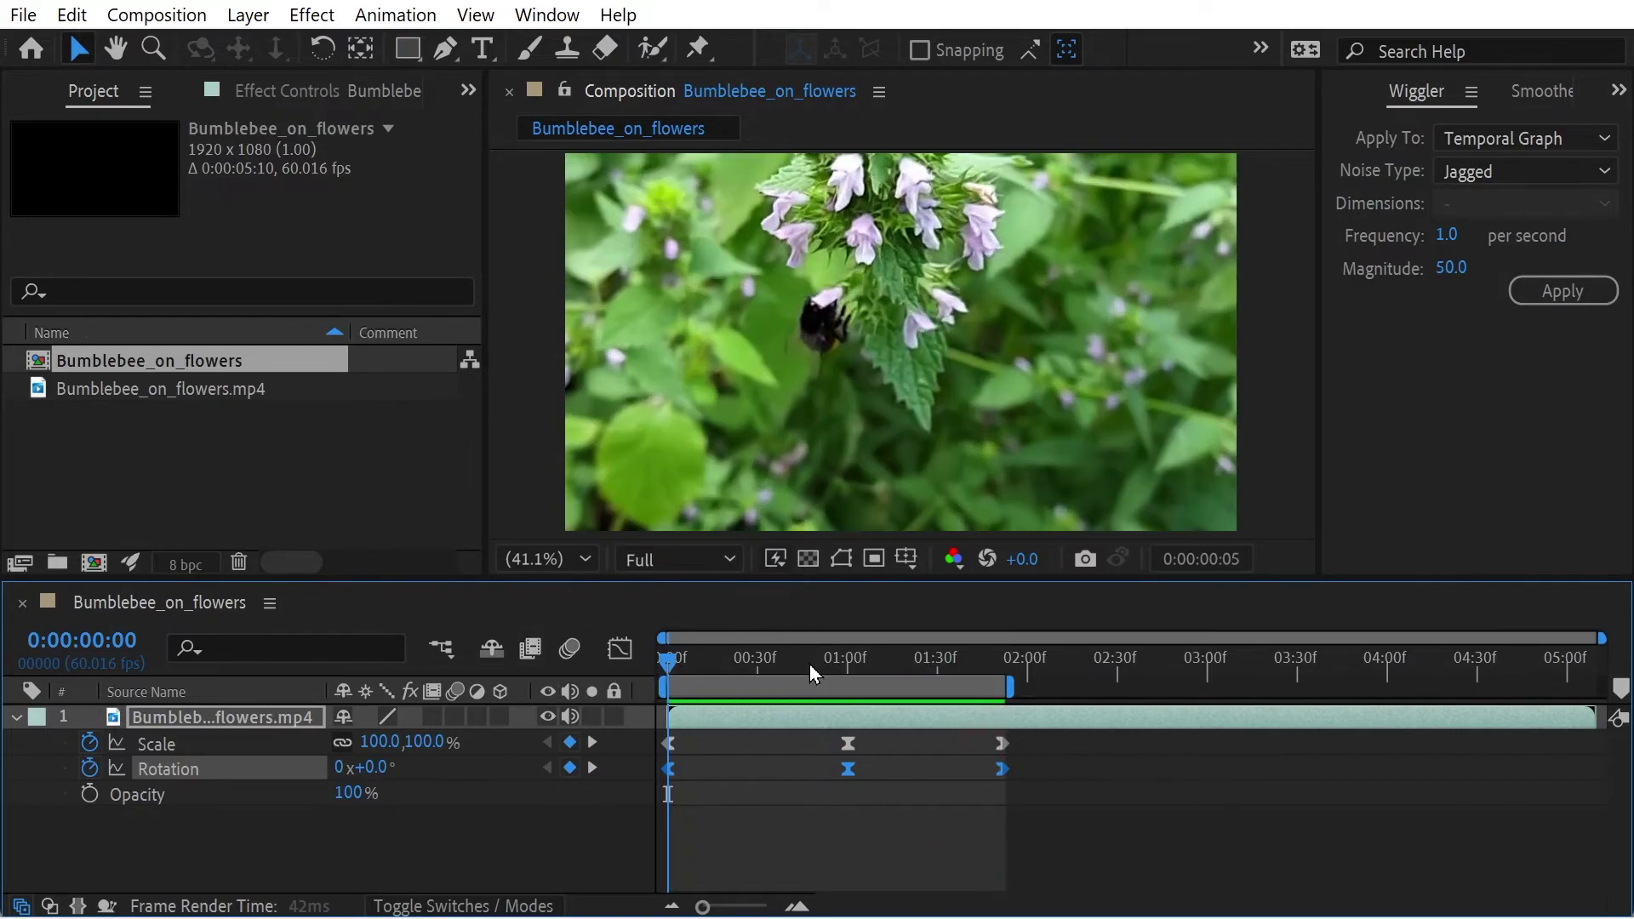
drag(803, 664, 650, 652)
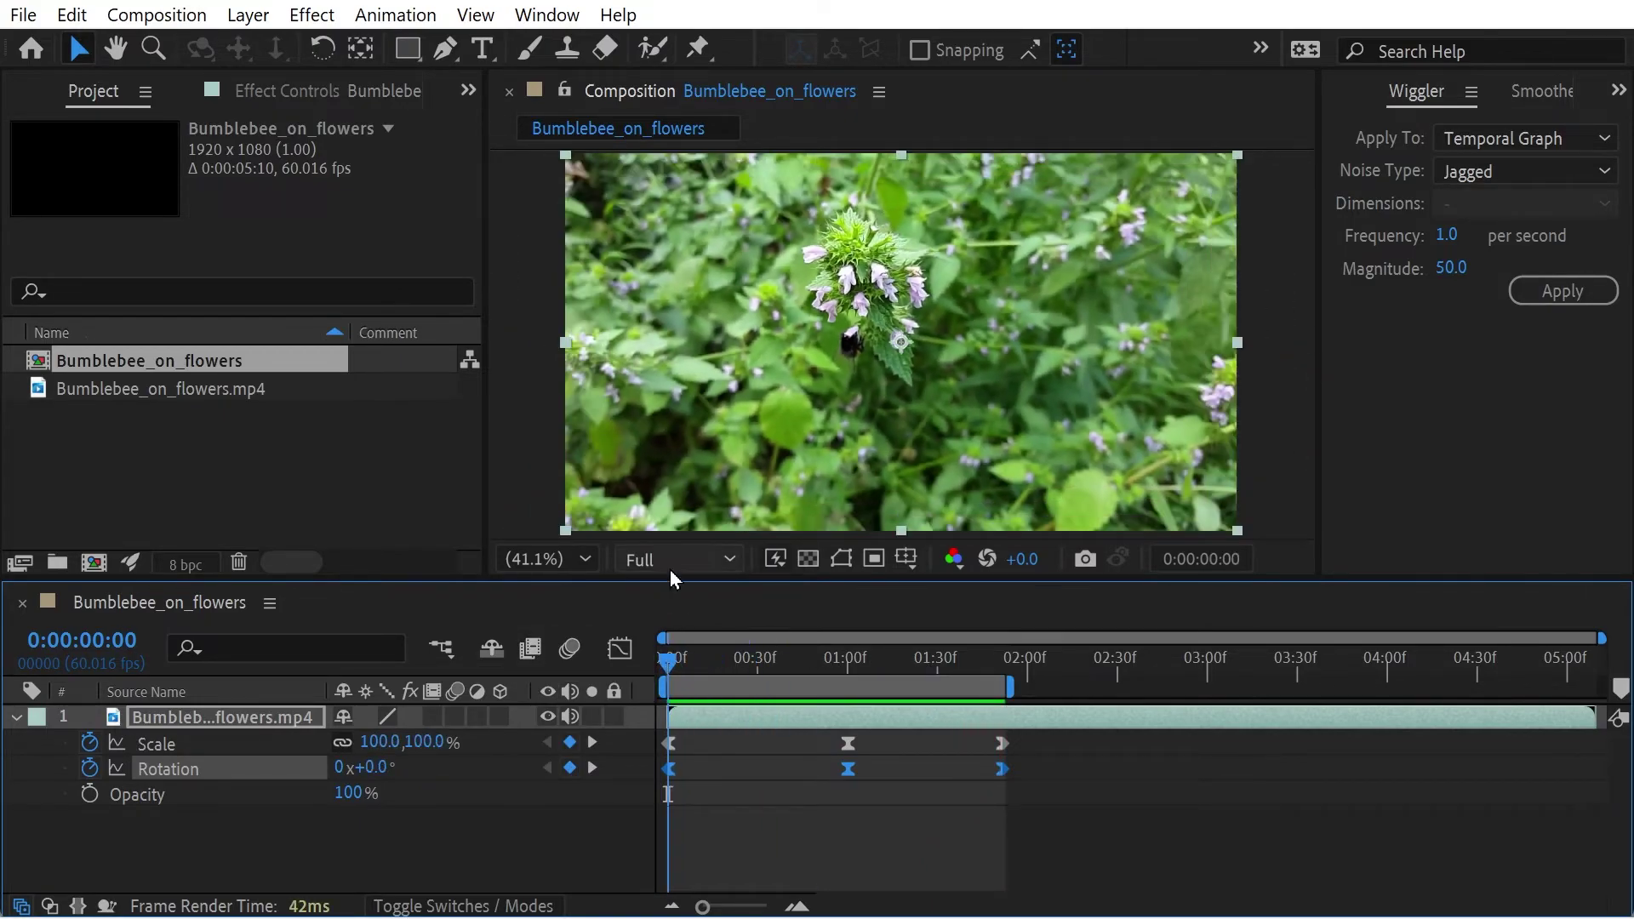
click(682, 561)
click(681, 666)
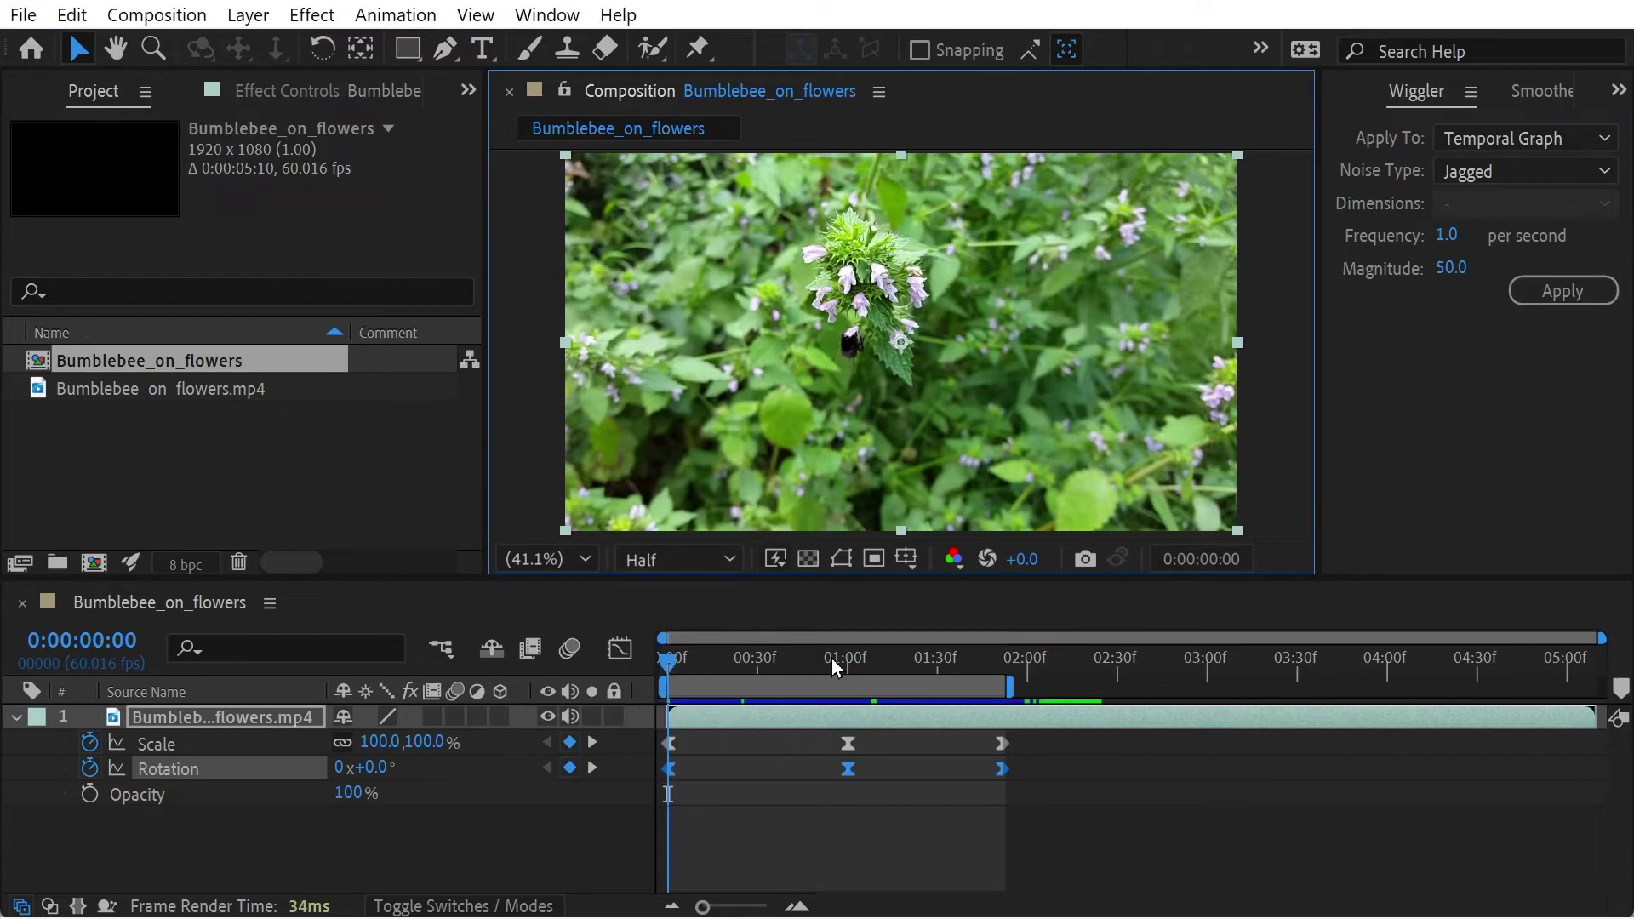
key(space)
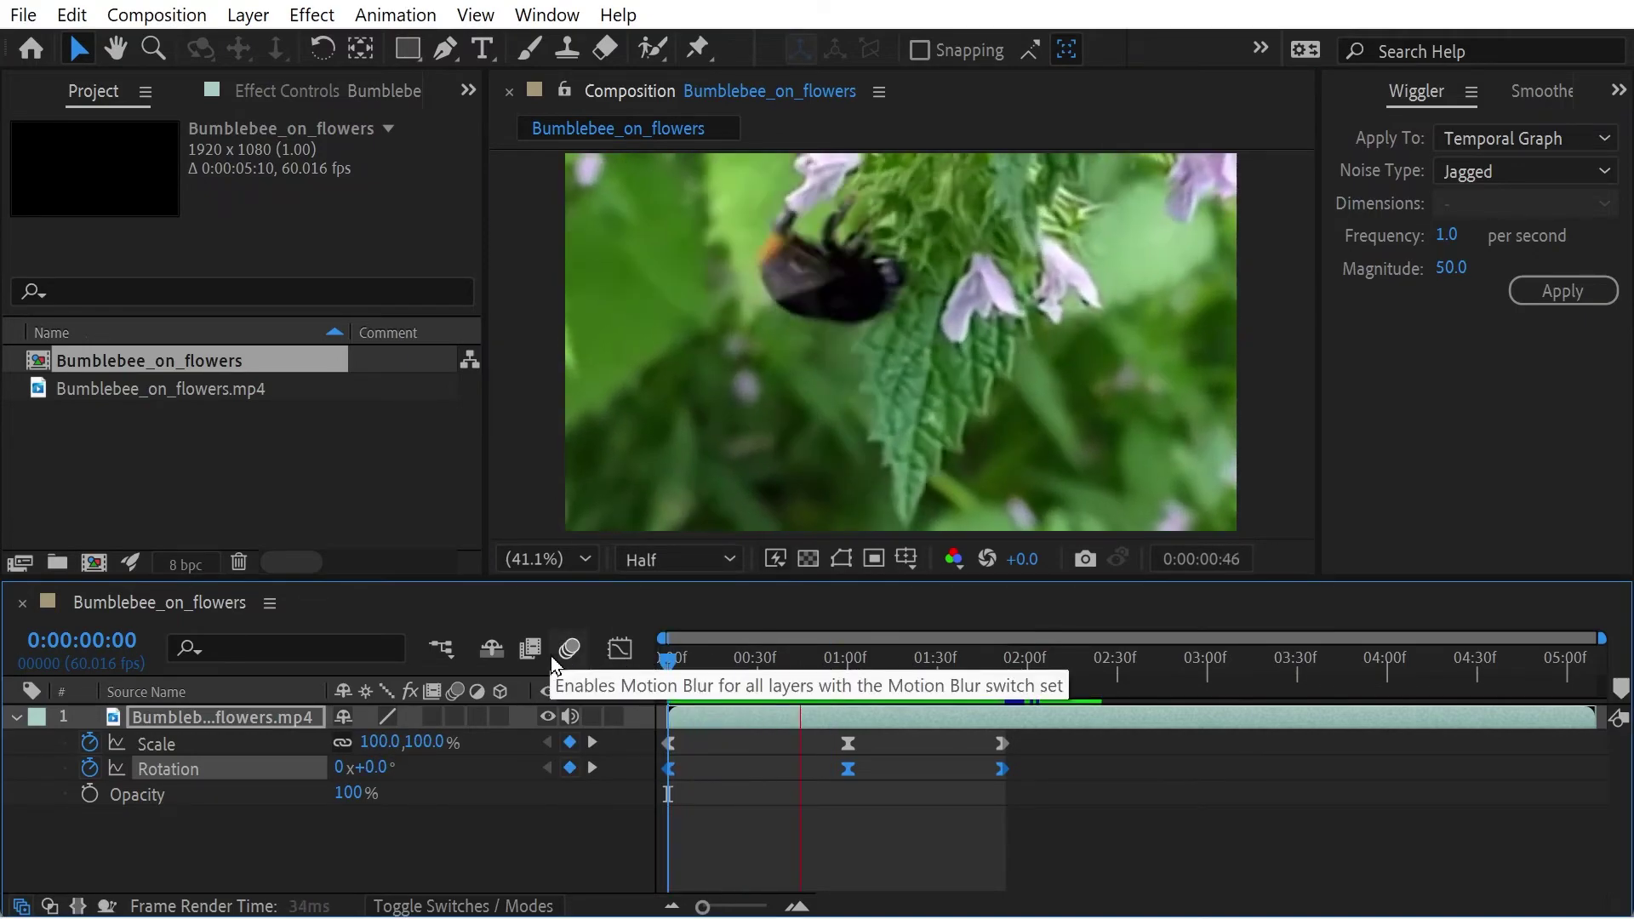